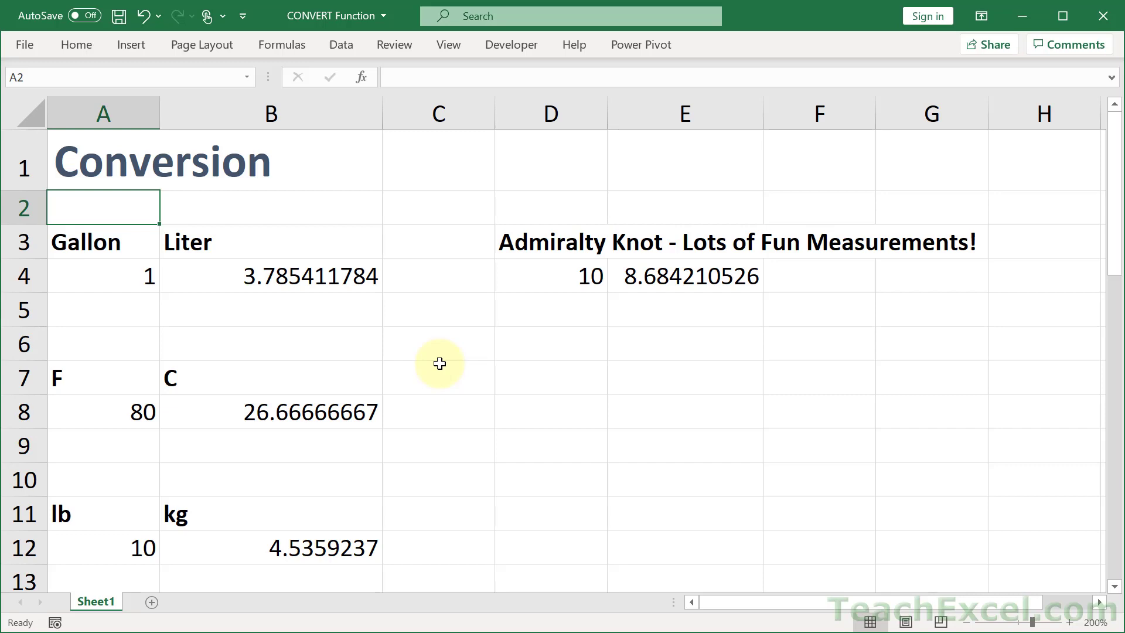
- Scroll down through the conversion tables to review them, then return to the top
{"action": "scroll", "coordinate": [439, 364], "scroll_direction": "down", "scroll_amount": 4}
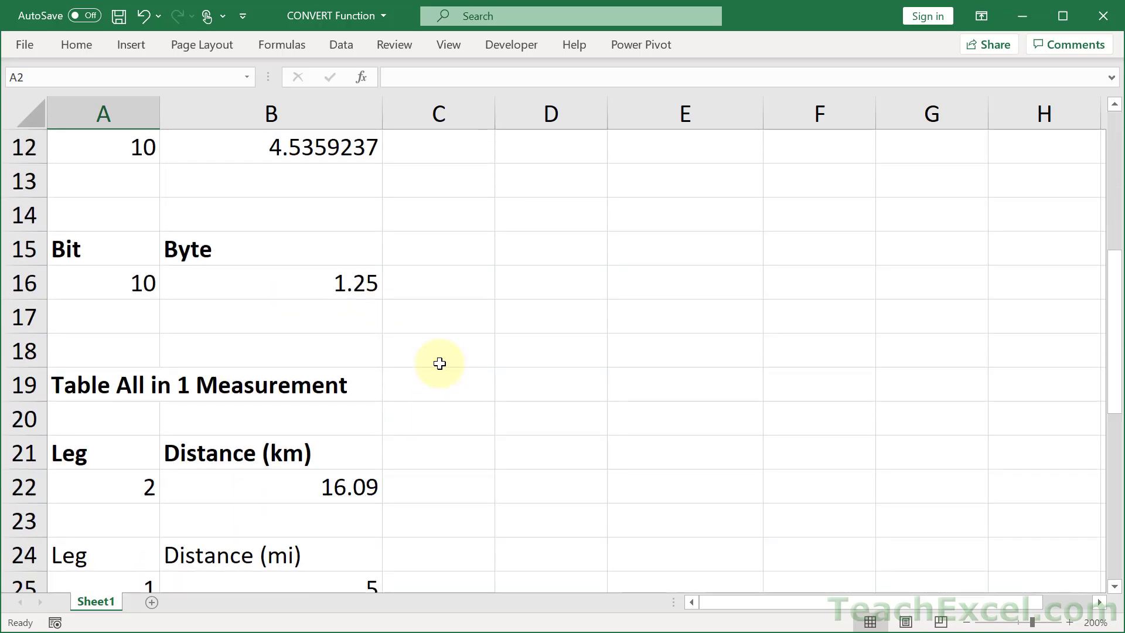
{"action": "scroll", "coordinate": [440, 363], "scroll_direction": "down", "scroll_amount": 3}
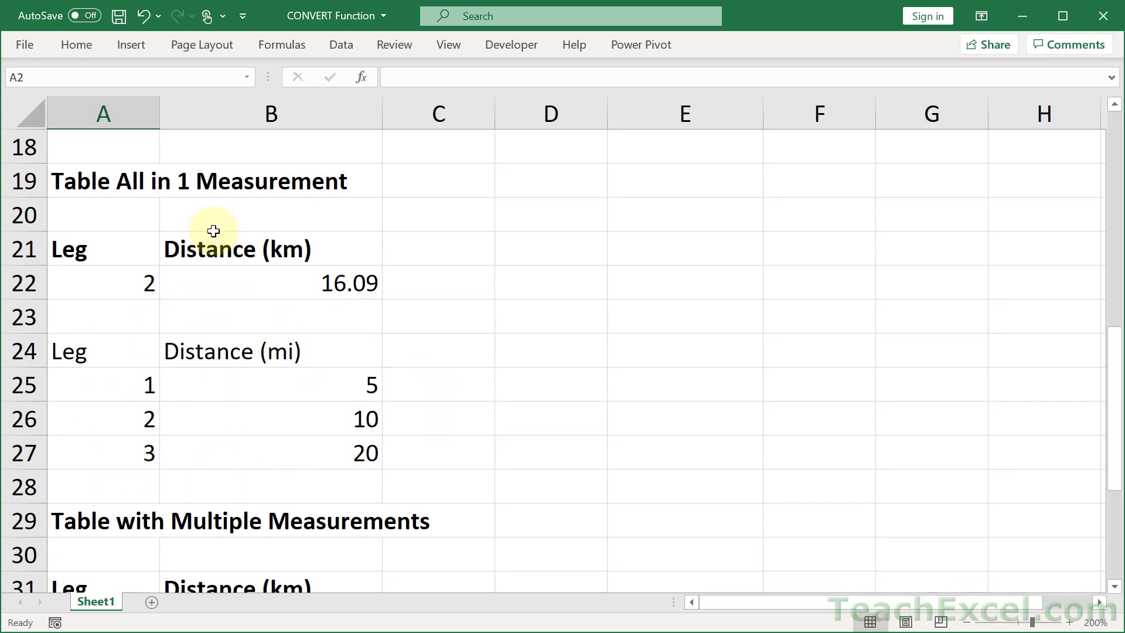
{"action": "scroll", "coordinate": [404, 252], "scroll_direction": "down", "scroll_amount": 3}
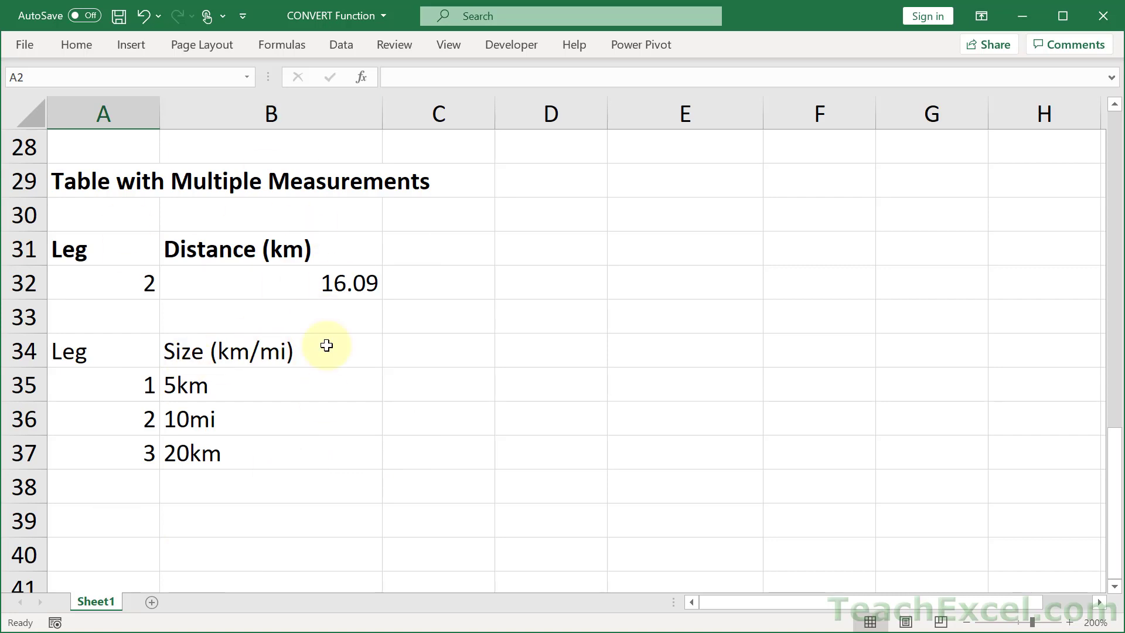
{"action": "scroll", "coordinate": [327, 346], "scroll_direction": "up", "scroll_amount": 9}
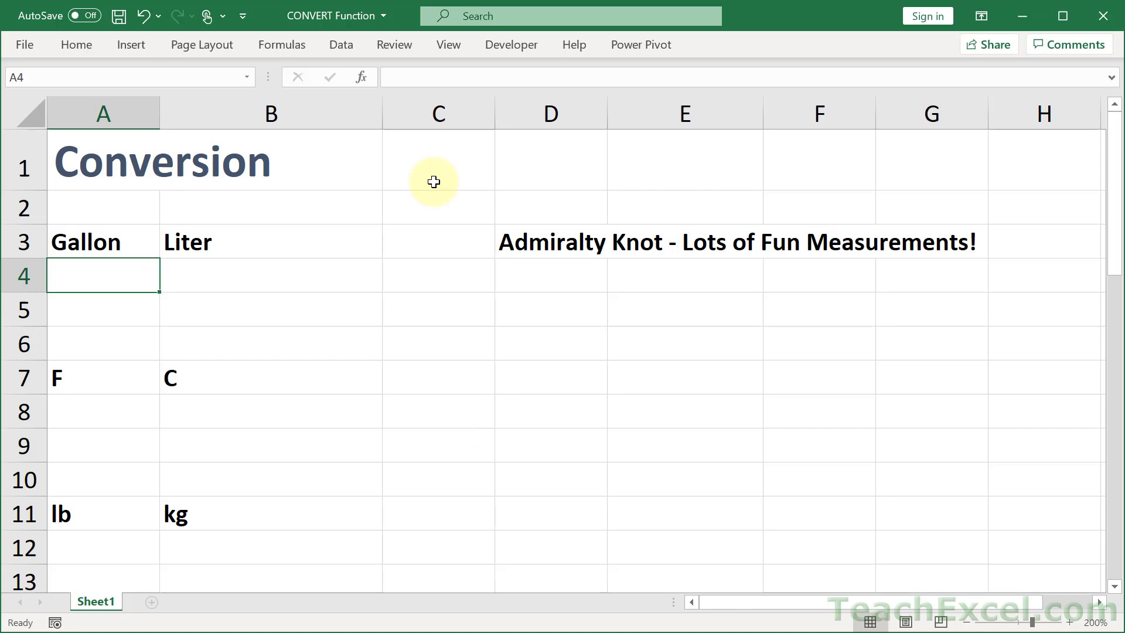
- Enter 1 in A4 and =CONVERT(A4,"gal","l") in B4, giving 3.785411784 liters
{"action": "type", "text": "1"}
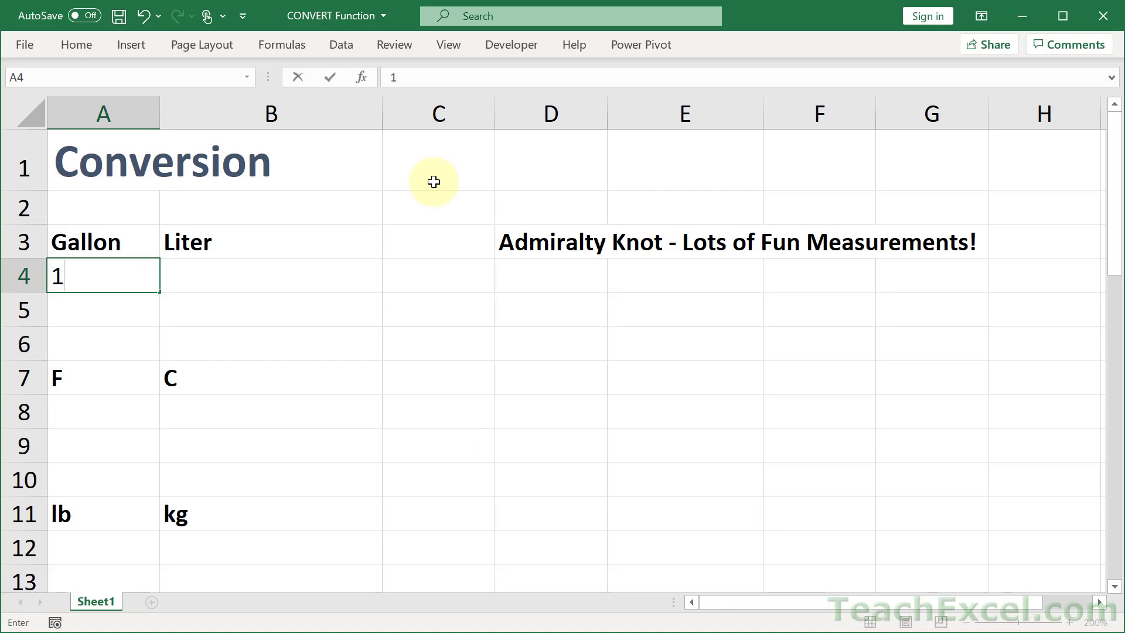
{"action": "key", "text": "Tab"}
{"action": "type", "text": "=conv"}
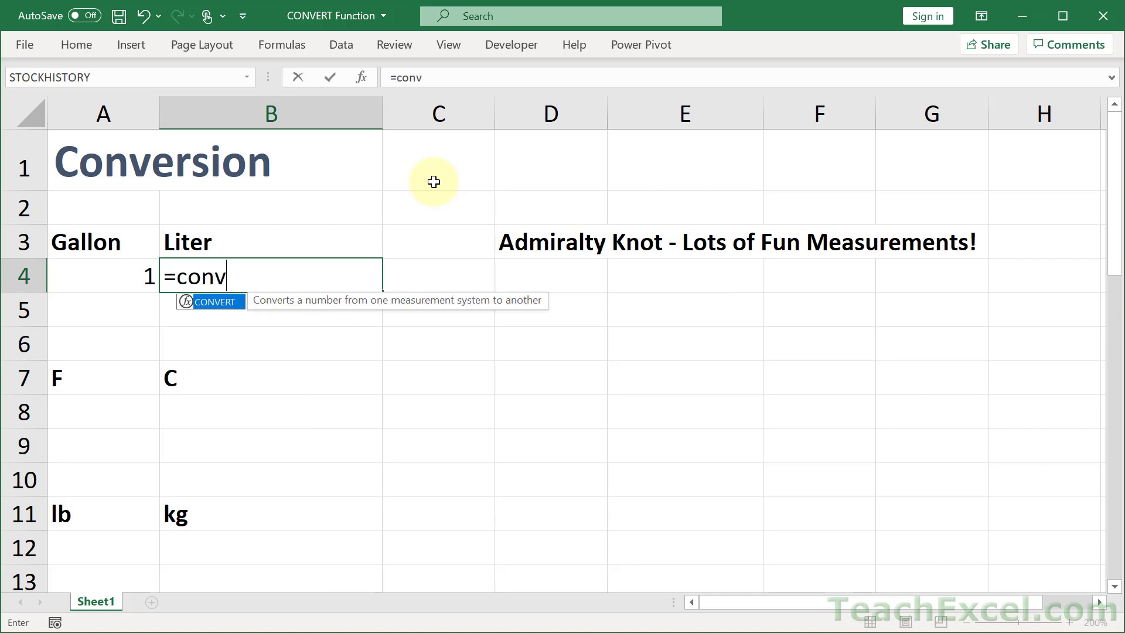
{"action": "key", "text": "Tab"}
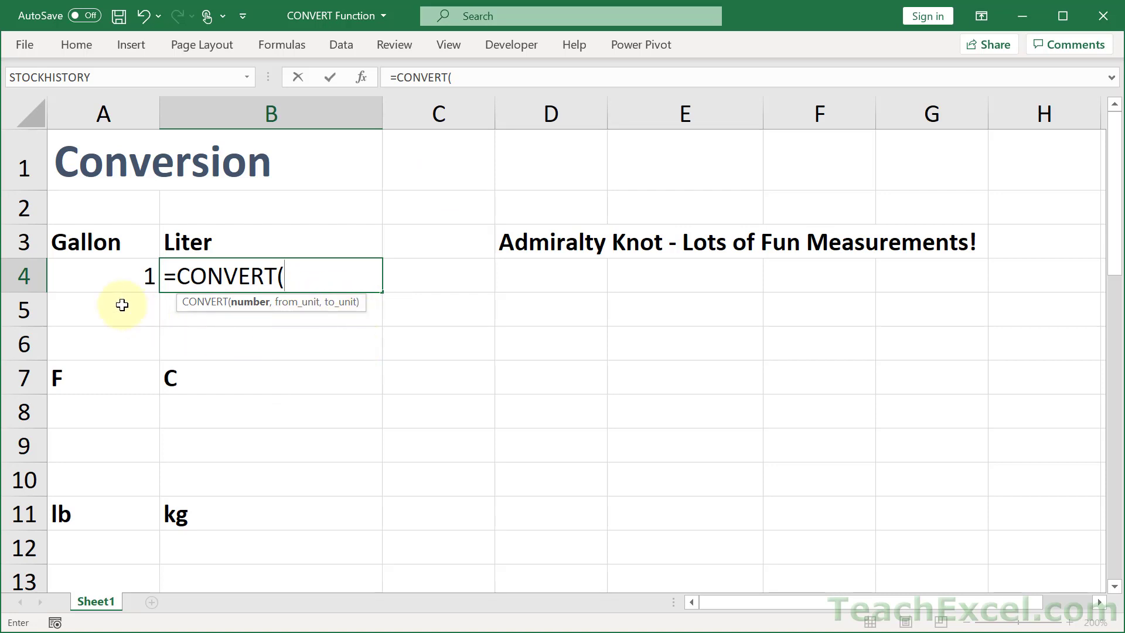
{"action": "left_click", "coordinate": [102, 279]}
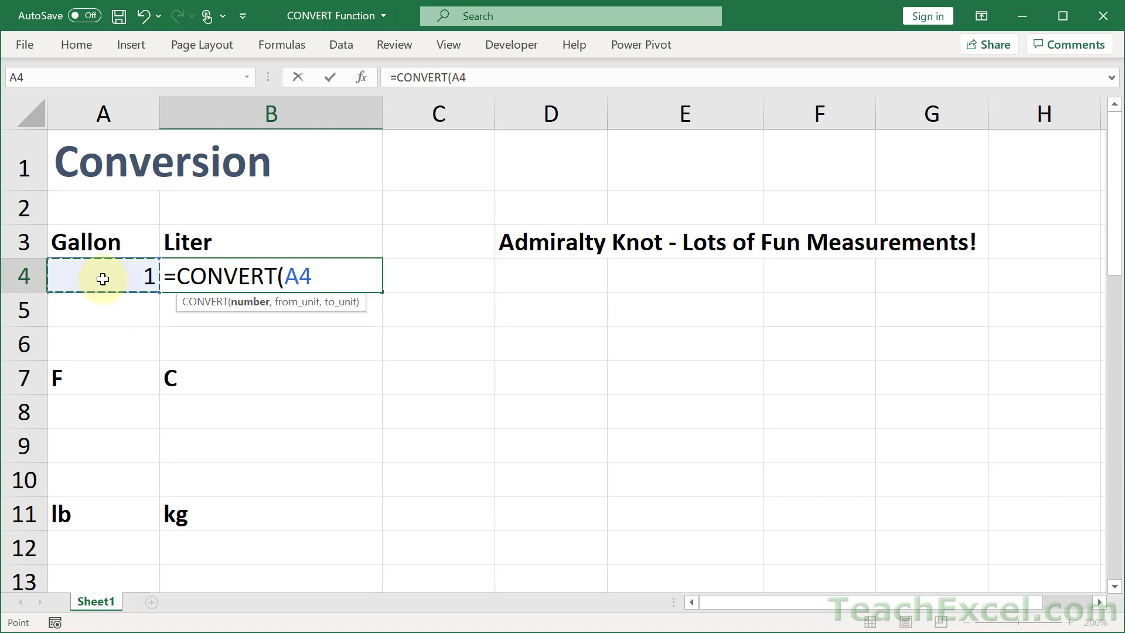
{"action": "type", "text": ","}
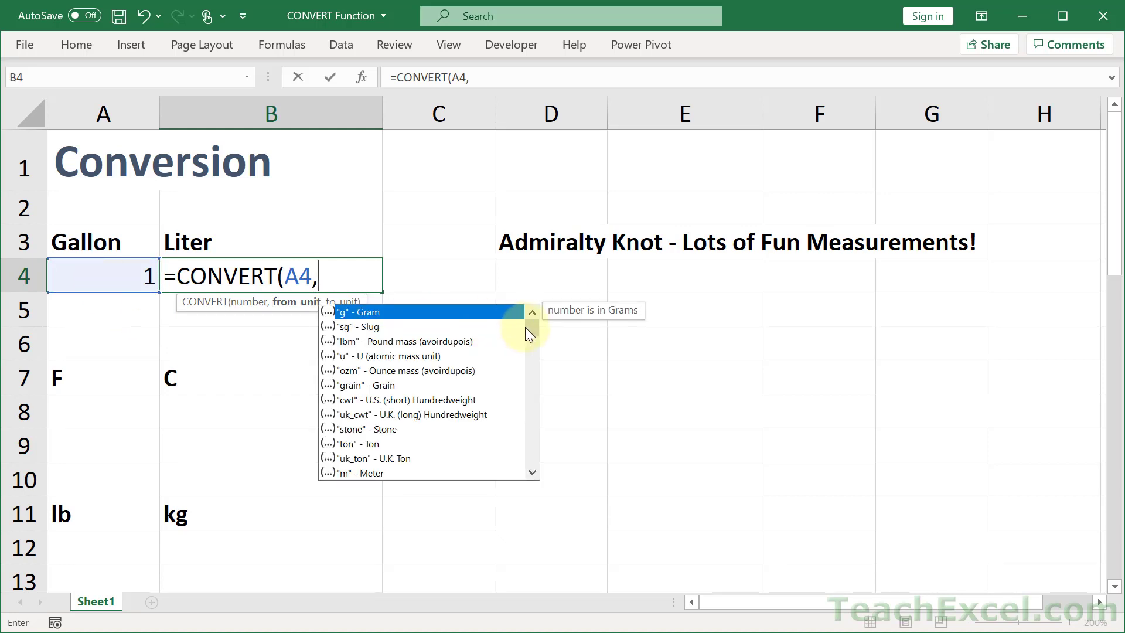
{"action": "left_click_drag", "start_coordinate": [532, 328], "coordinate": [526, 408]}
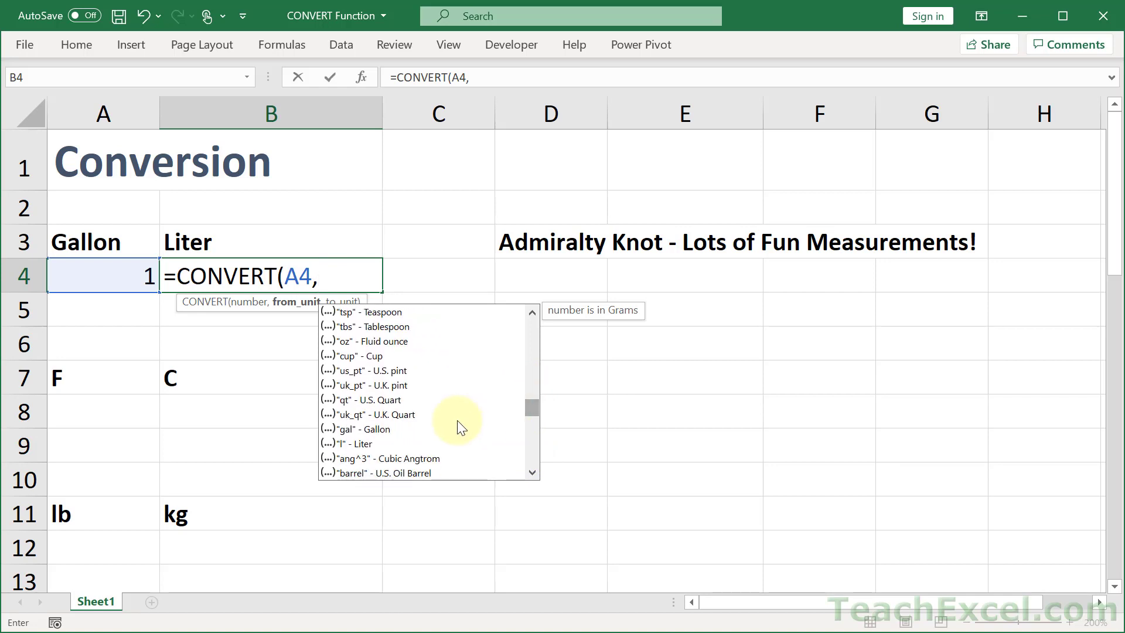
{"action": "double_click", "coordinate": [373, 429]}
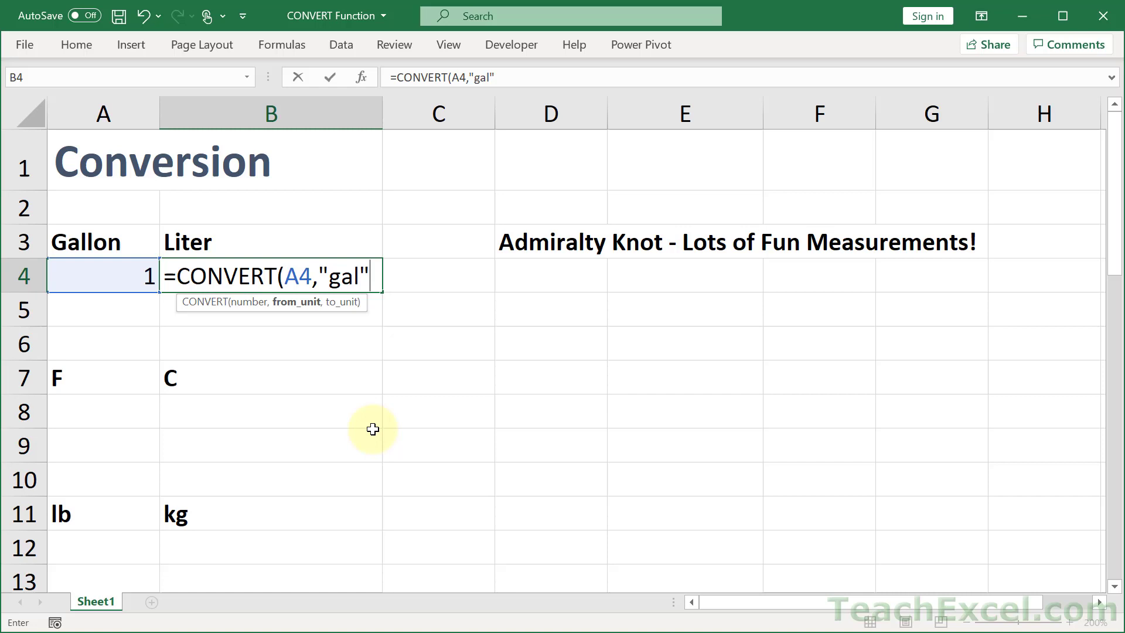
{"action": "type", "text": ","}
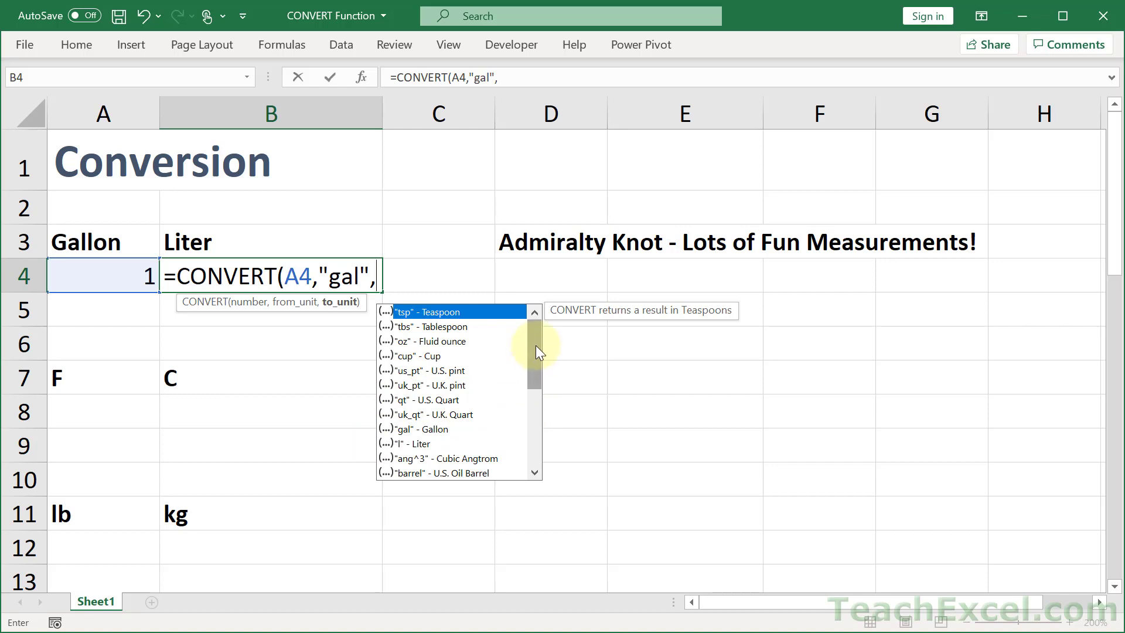
{"action": "mouse_move", "coordinate": [536, 346]}
{"action": "left_mouse_down"}
{"action": "mouse_move", "coordinate": [529, 427]}
{"action": "mouse_move", "coordinate": [530, 331]}
{"action": "mouse_move", "coordinate": [529, 356]}
{"action": "left_mouse_up"}
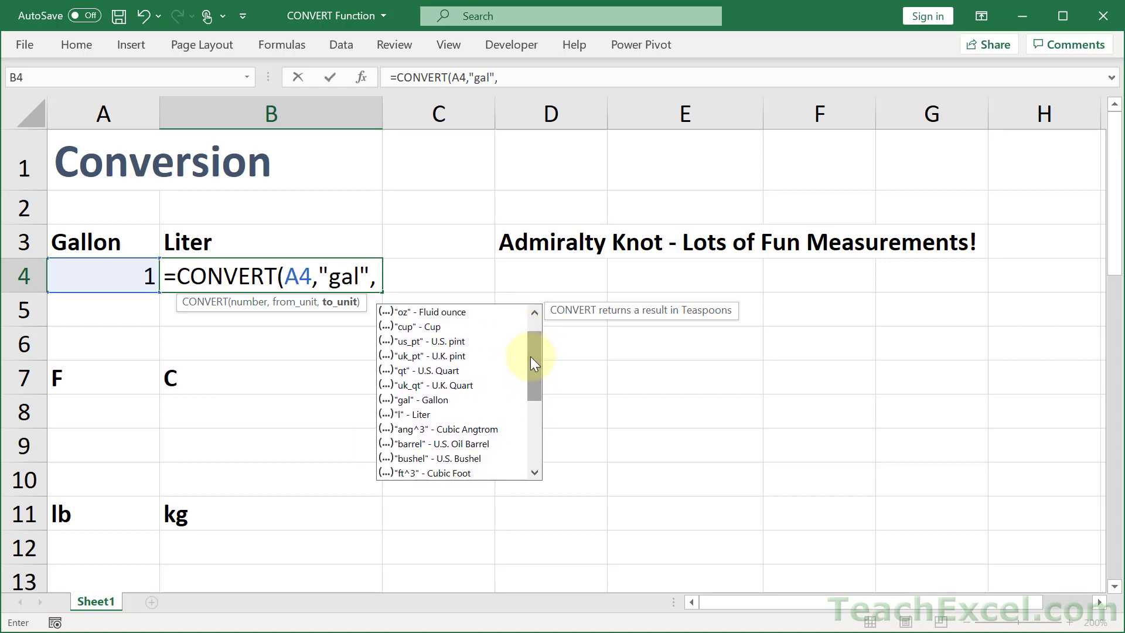
{"action": "double_click", "coordinate": [425, 418]}
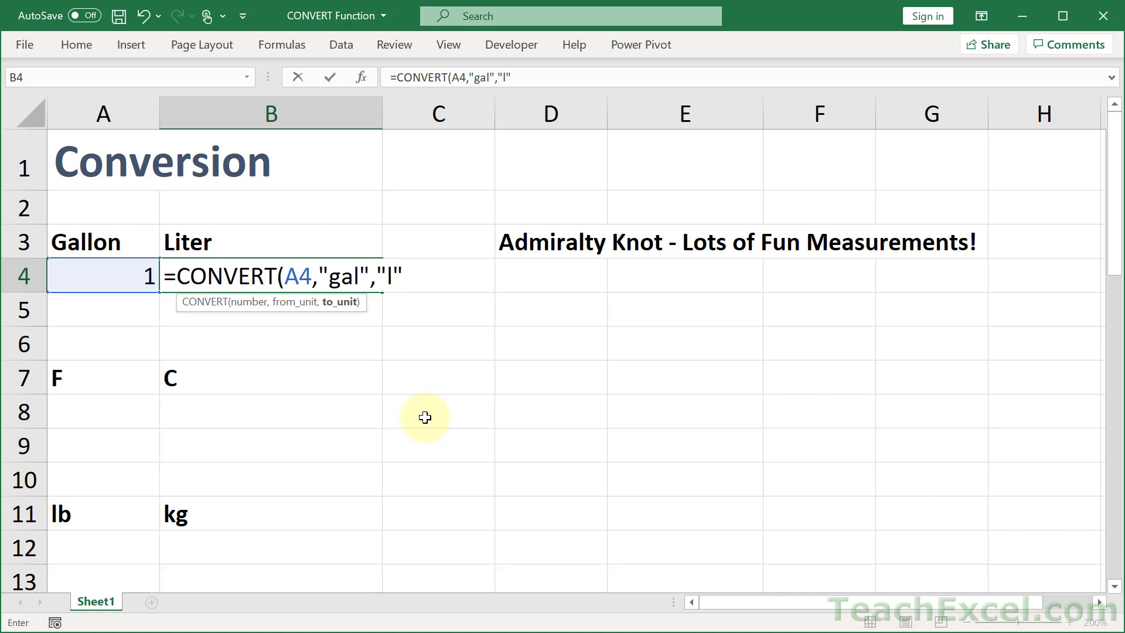
{"action": "type", "text": ")"}
{"action": "key", "text": "Return"}
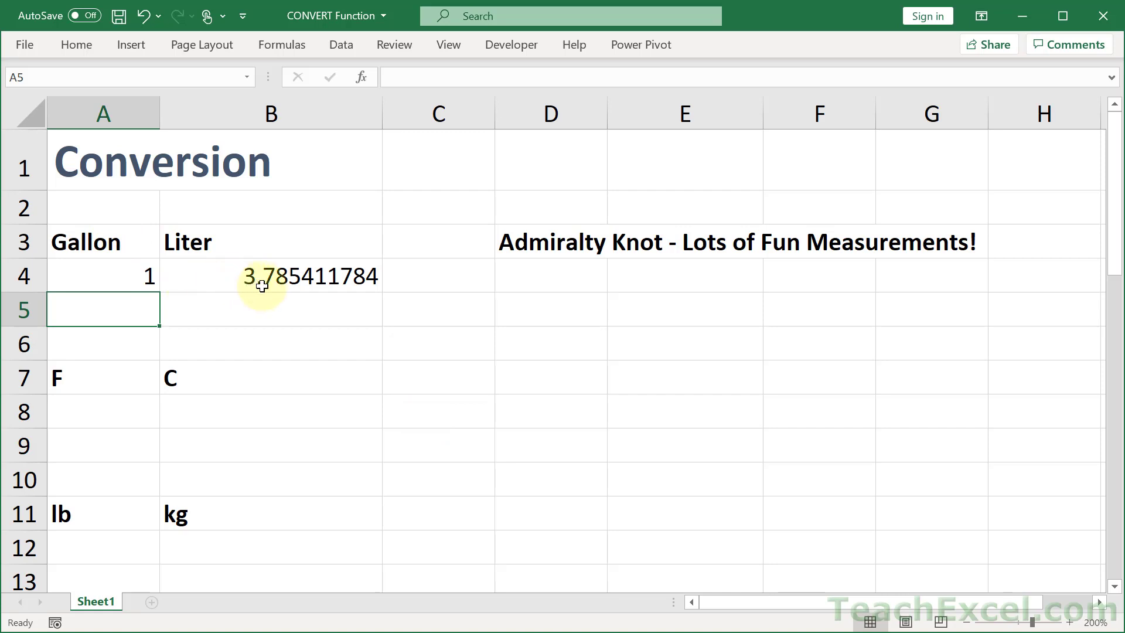
{"action": "left_click", "coordinate": [286, 307]}
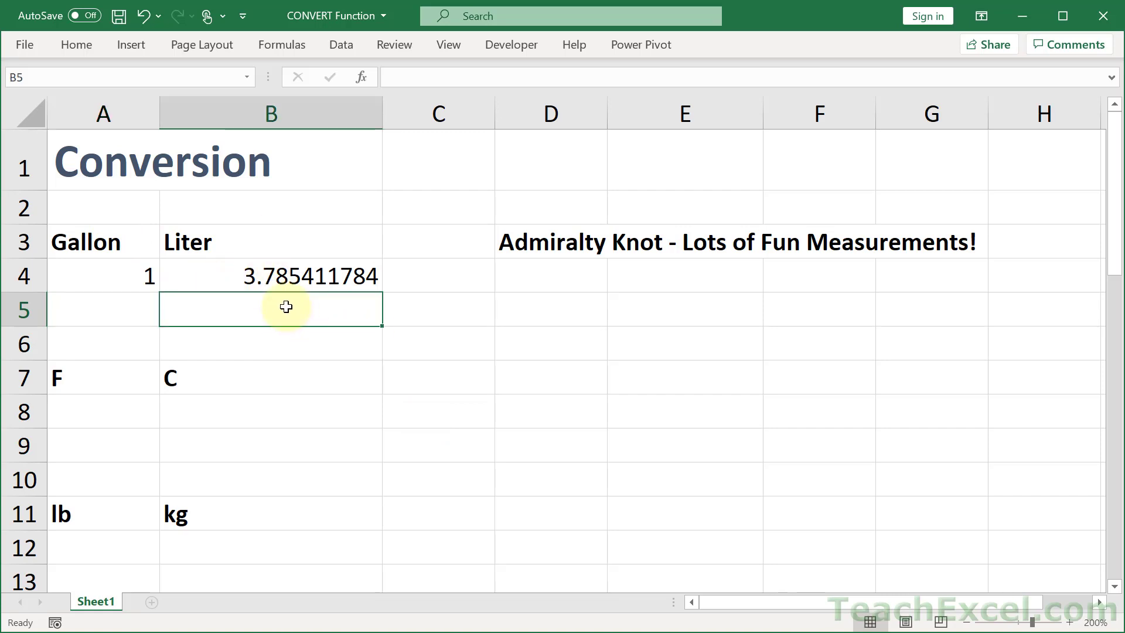
{"action": "type", "text": "=round"}
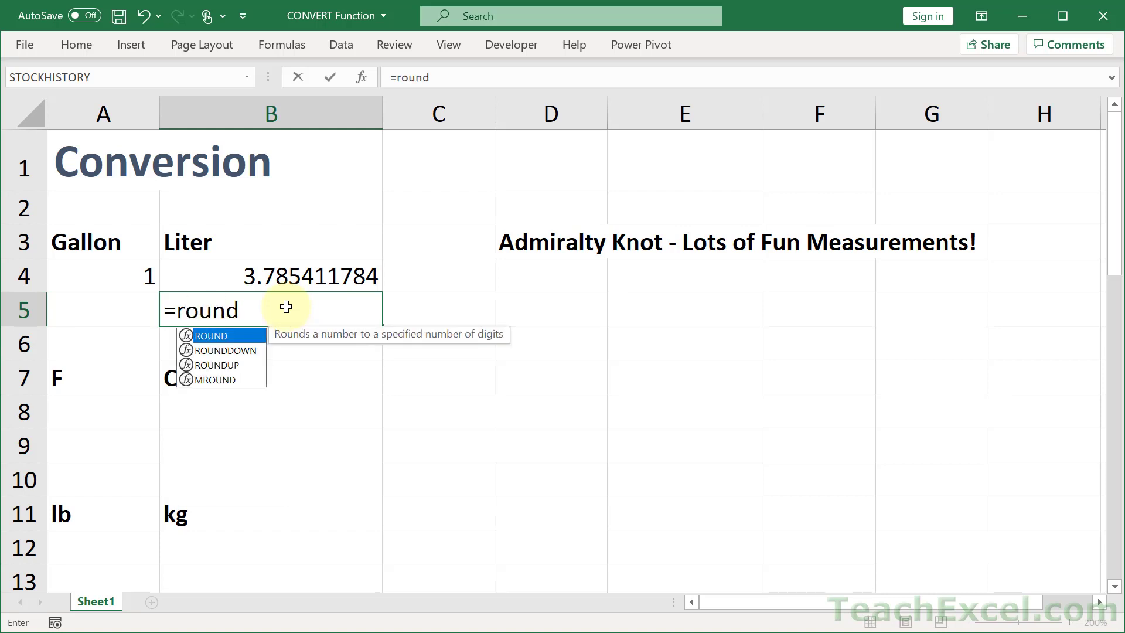
{"action": "key", "text": "Tab"}
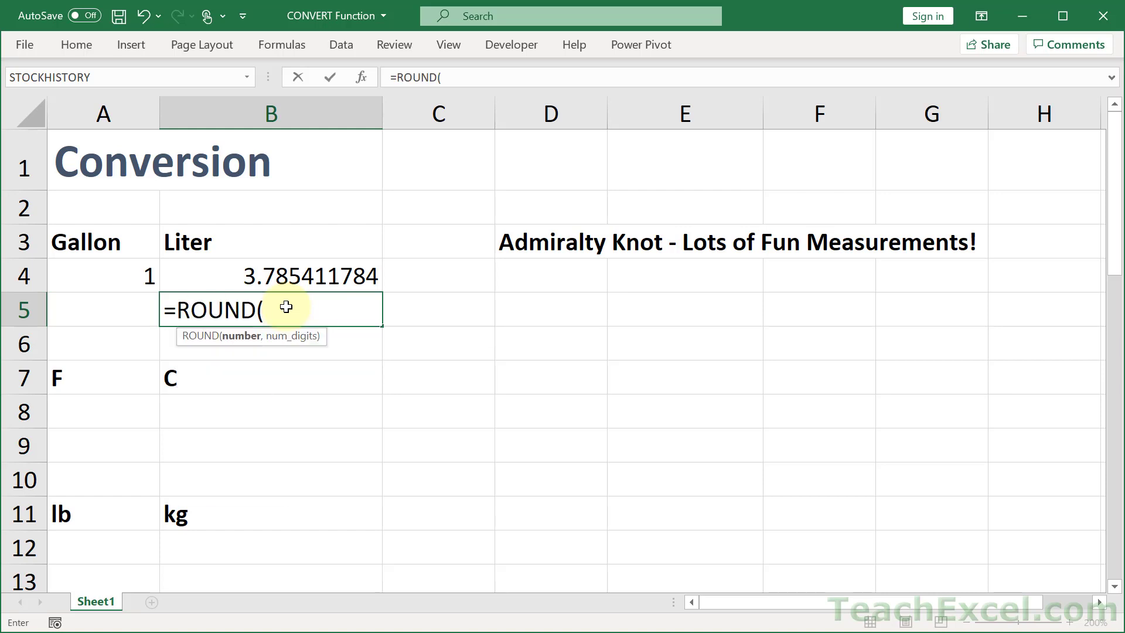
{"action": "left_click", "coordinate": [226, 277]}
{"action": "type", "text": ","}
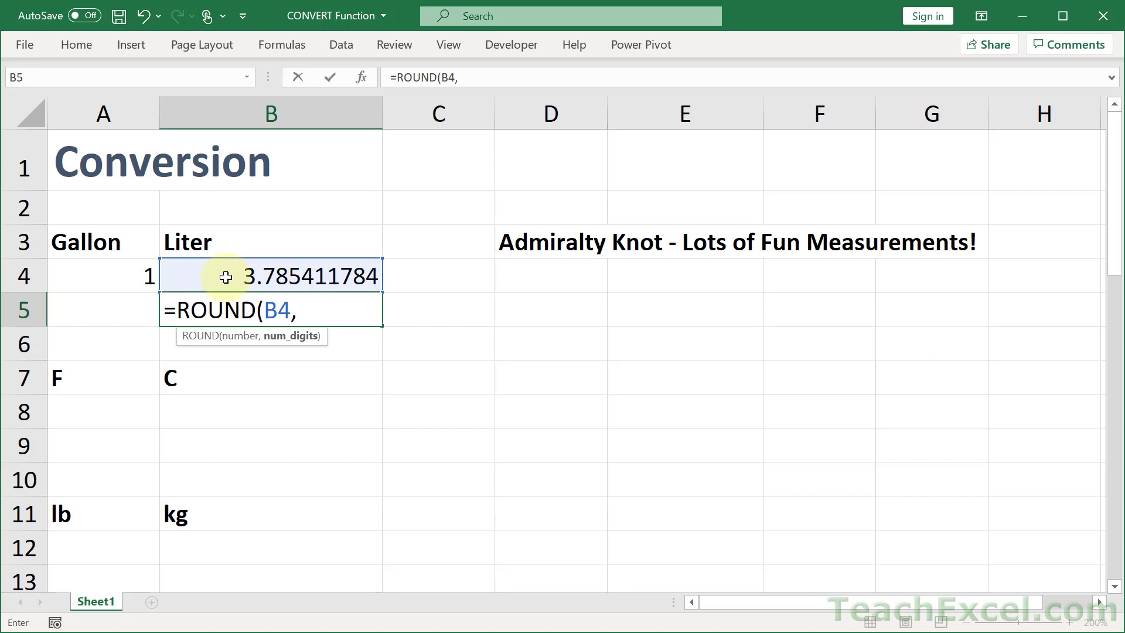
{"action": "type", "text": "2)"}
{"action": "key", "text": "Return"}
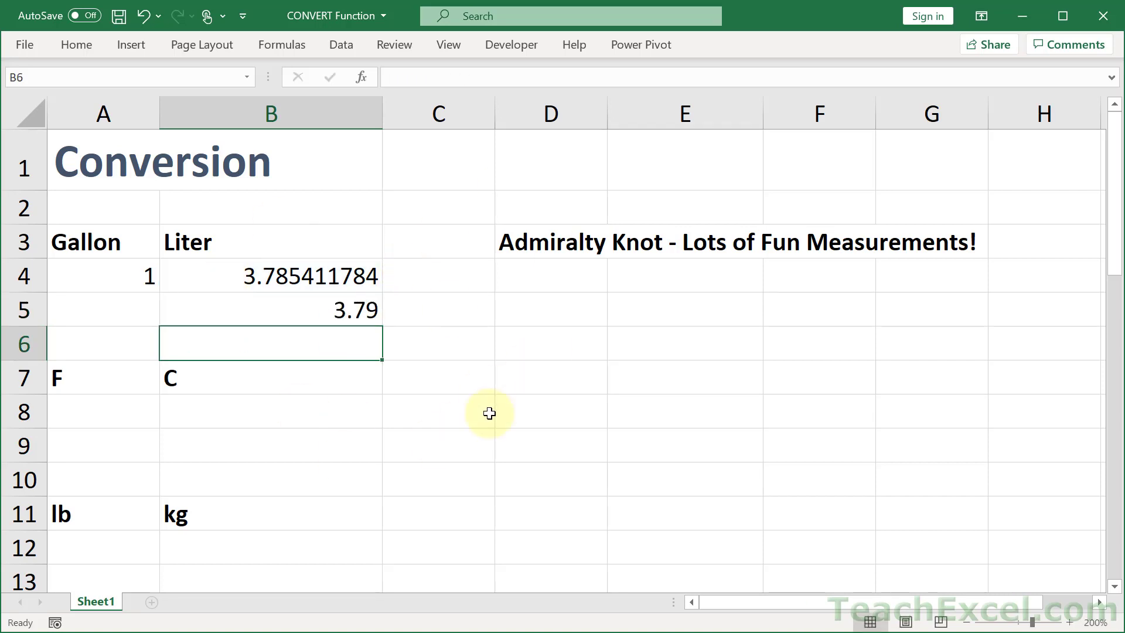
{"action": "key", "text": "ctrl+z"}
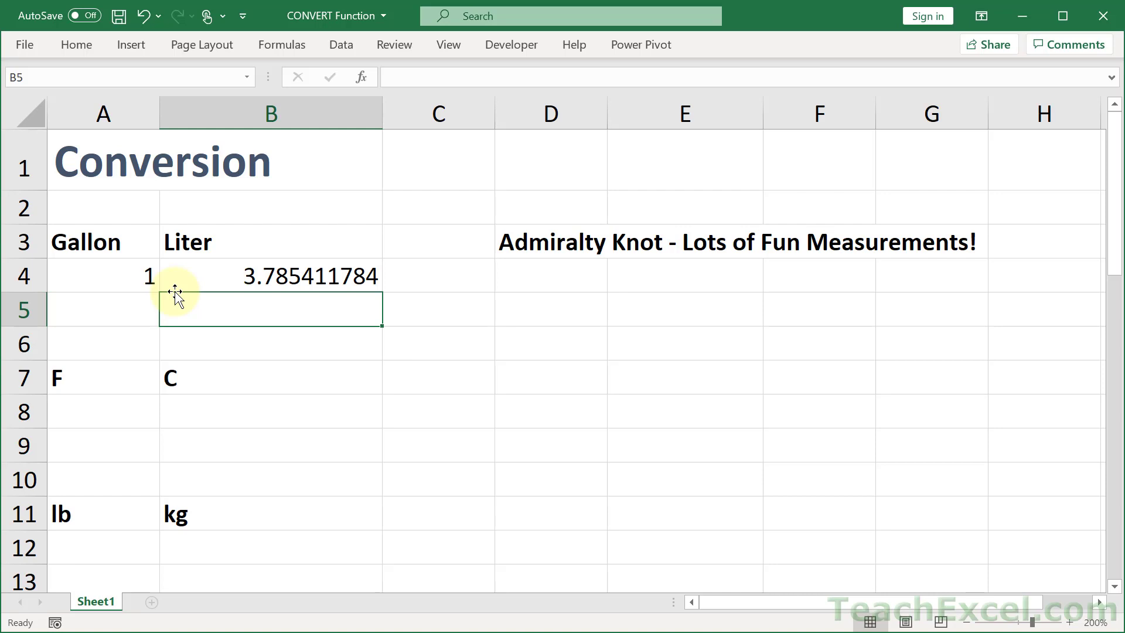
- Enter 80 in A8 and =CONVERT(A8,"F","C") in B8, showing 26.66666667 °C
{"action": "left_click", "coordinate": [89, 417]}
{"action": "type", "text": "80"}
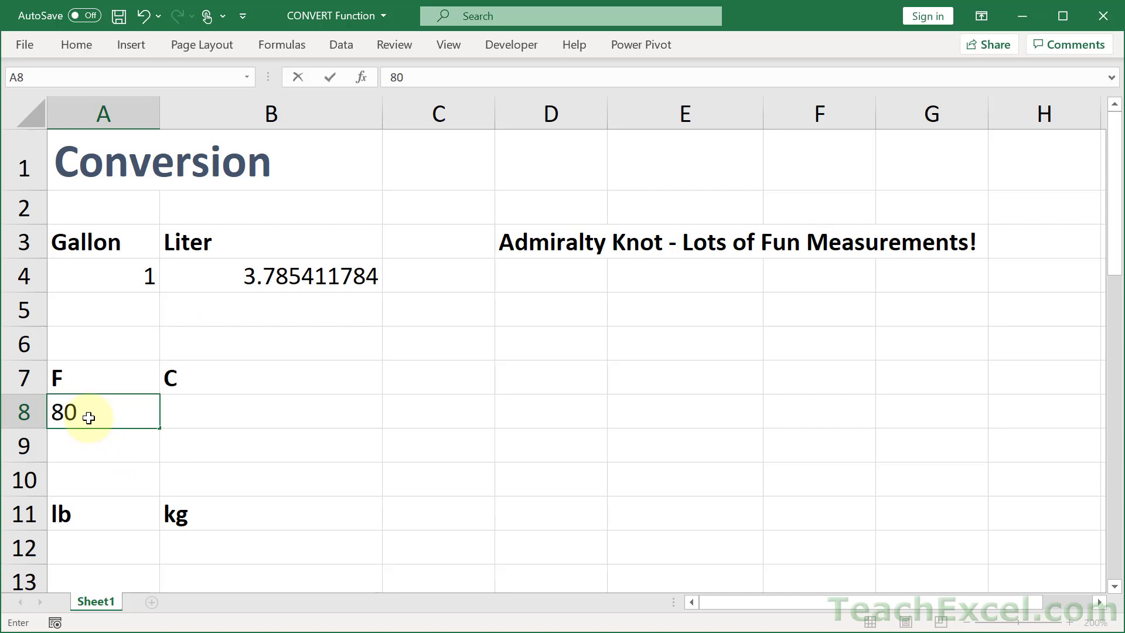
{"action": "key", "text": "Tab"}
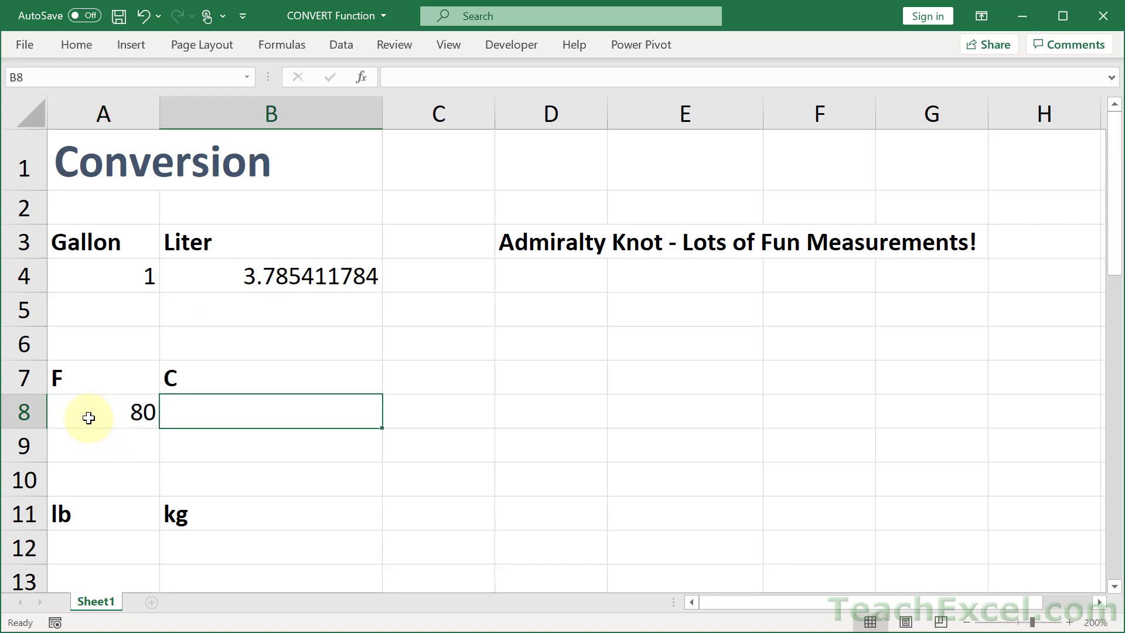
{"action": "type", "text": "="}
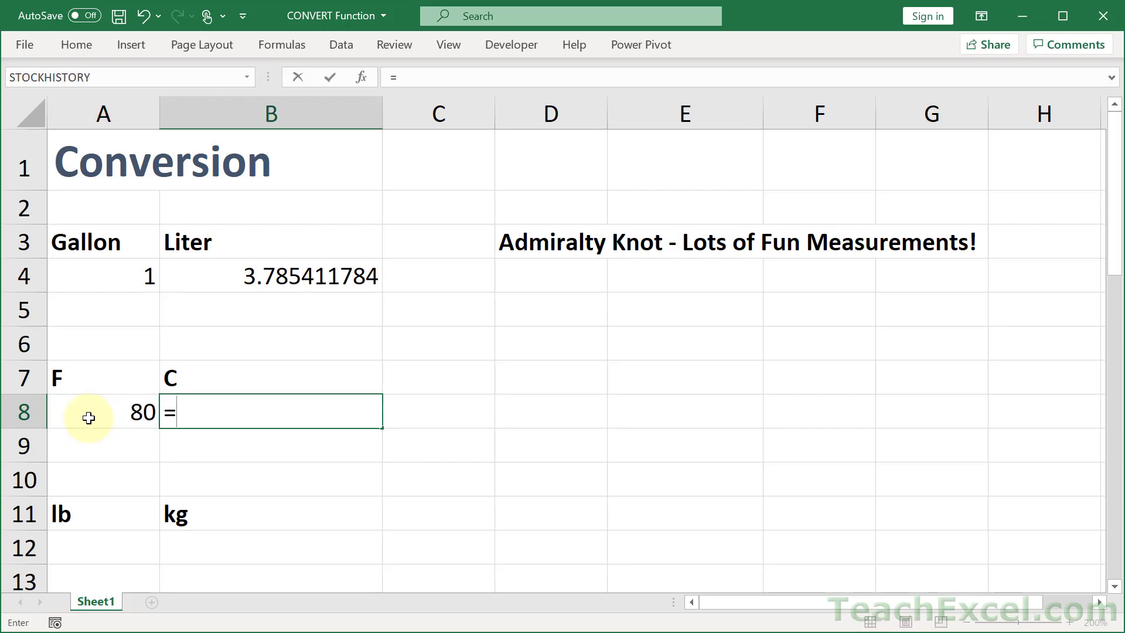
{"action": "type", "text": "conv"}
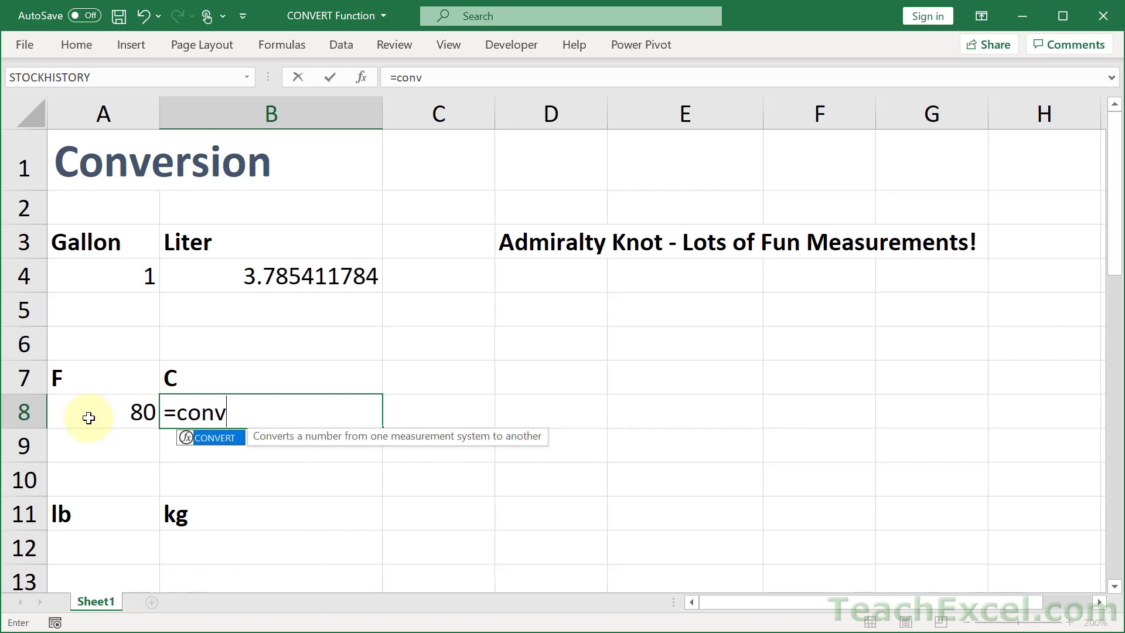
{"action": "key", "text": "Tab"}
{"action": "left_click", "coordinate": [81, 408]}
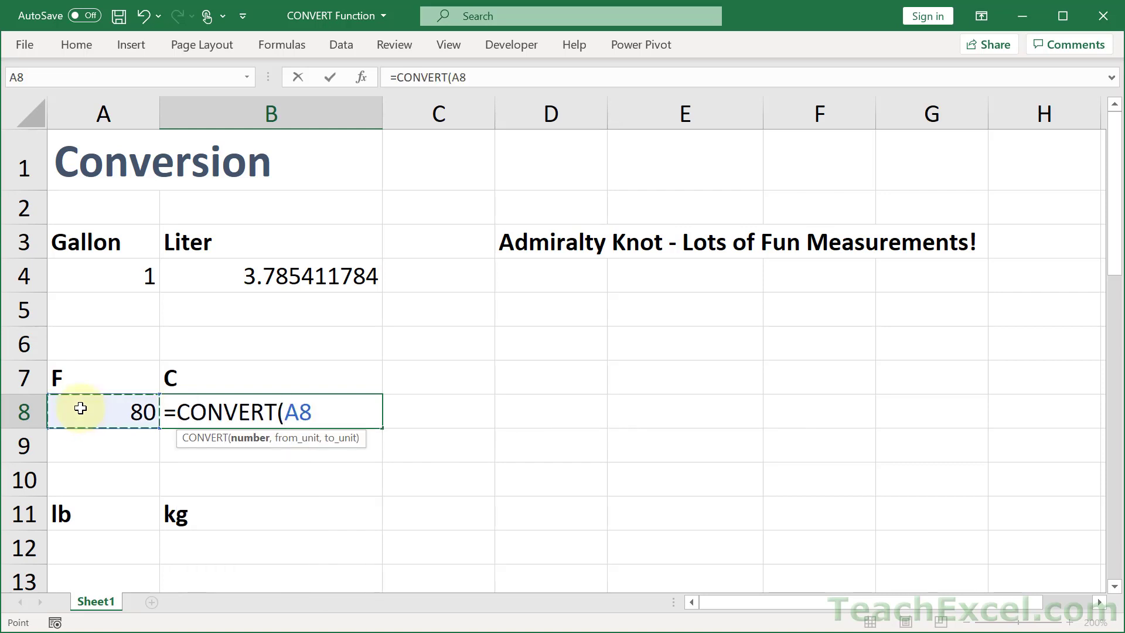
{"action": "type", "text": ","}
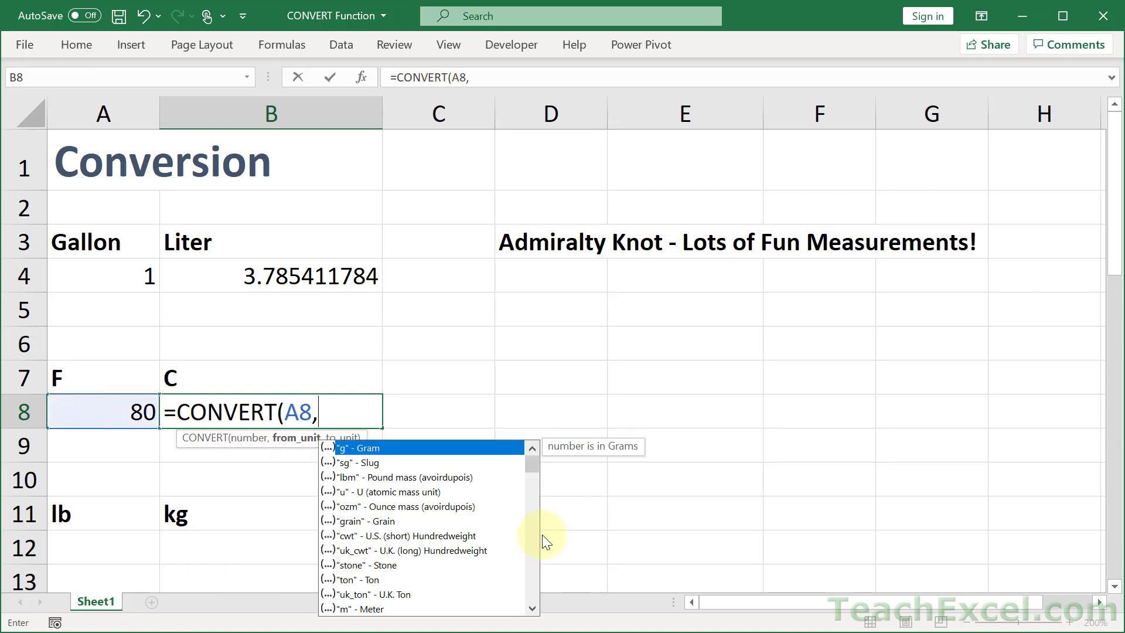
{"action": "left_click_drag", "start_coordinate": [533, 466], "coordinate": [531, 492]}
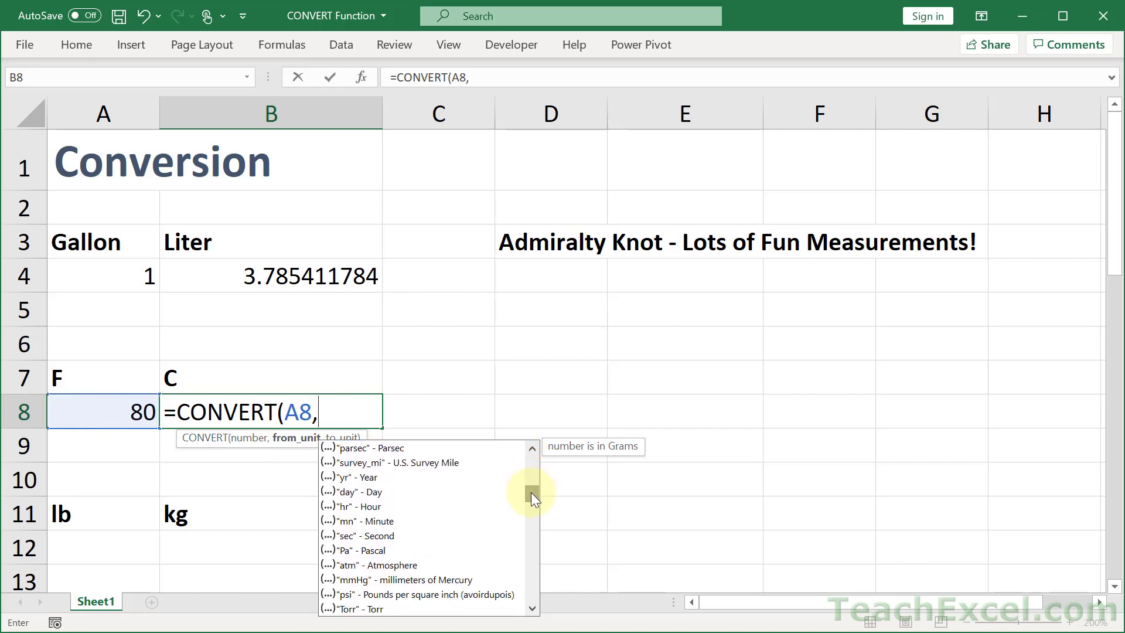
{"action": "type", "text": "\"F\""}
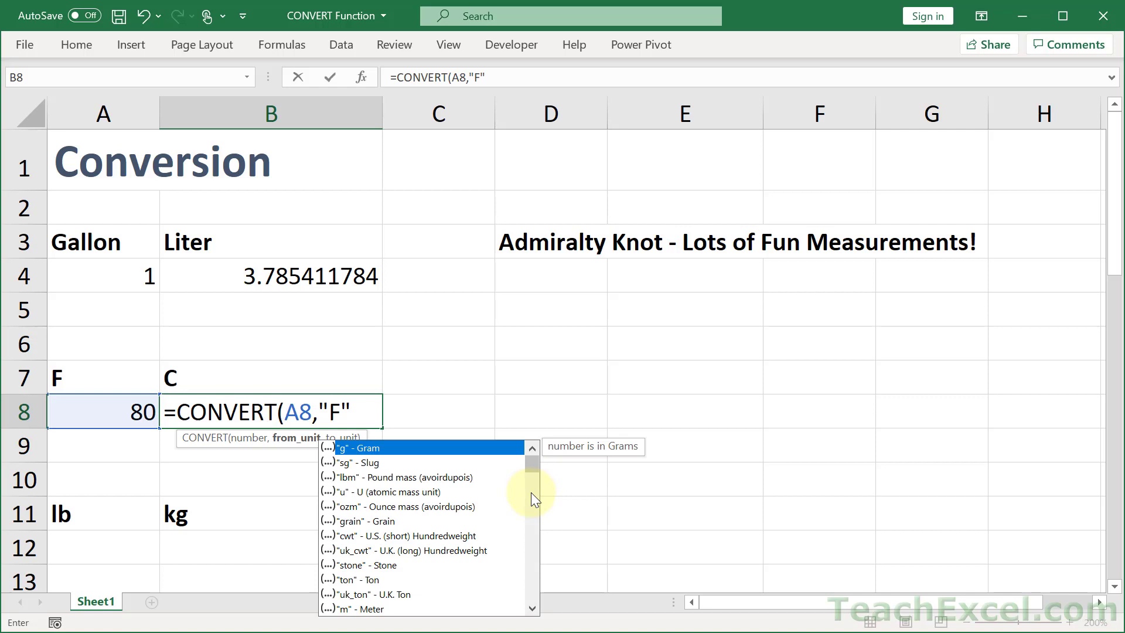
{"action": "type", "text": ","}
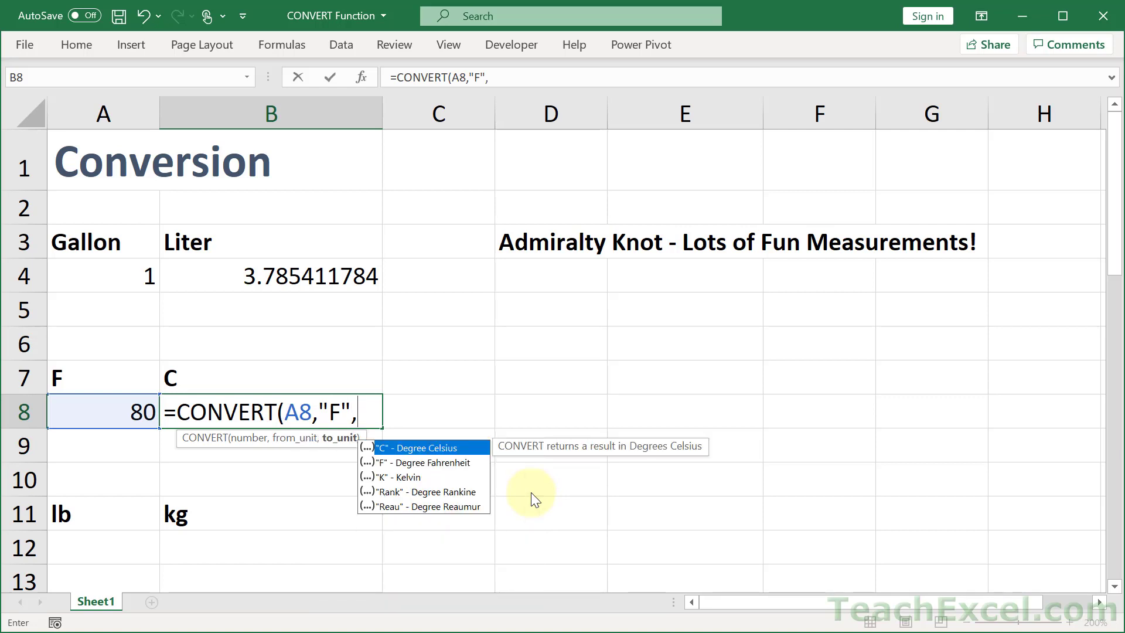
{"action": "double_click", "coordinate": [403, 447]}
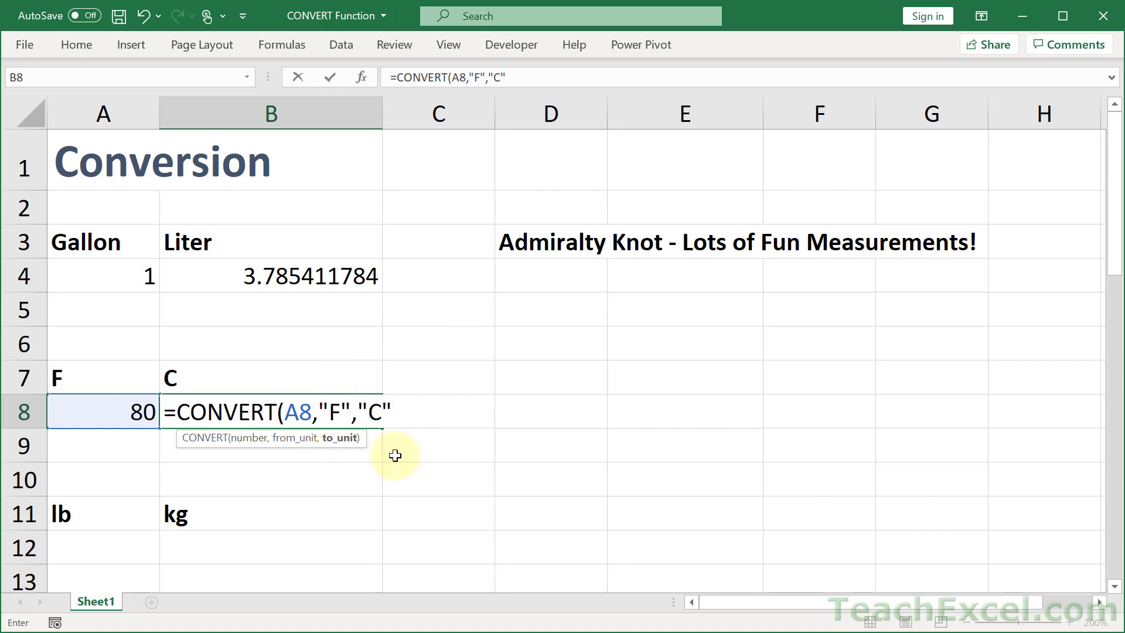
{"action": "key", "text": "Return"}
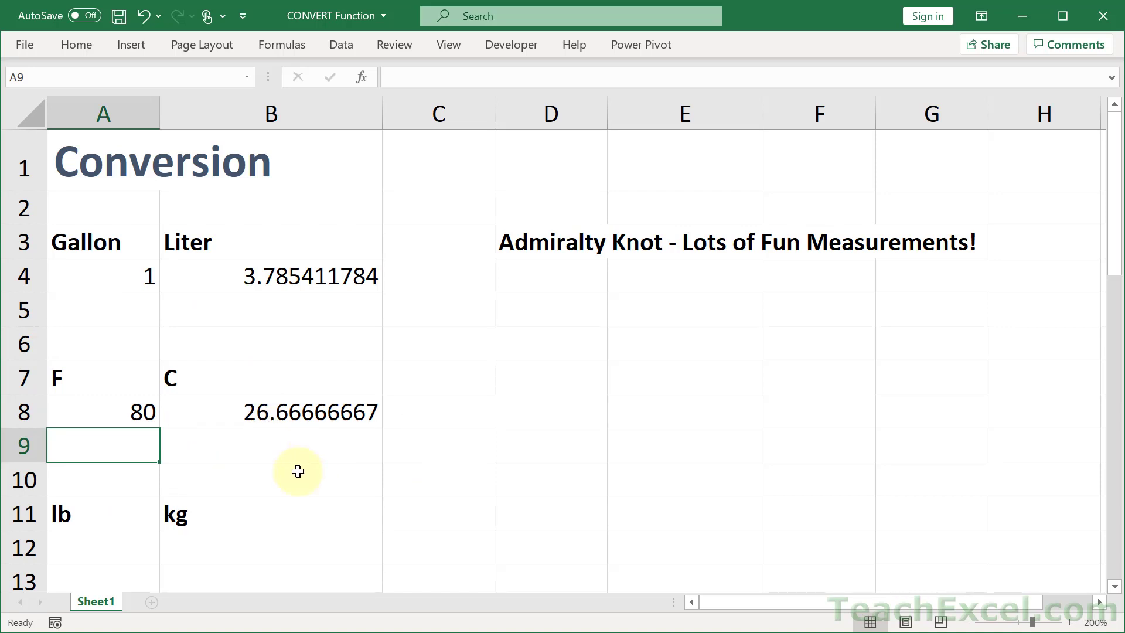
{"action": "double_click", "coordinate": [214, 417]}
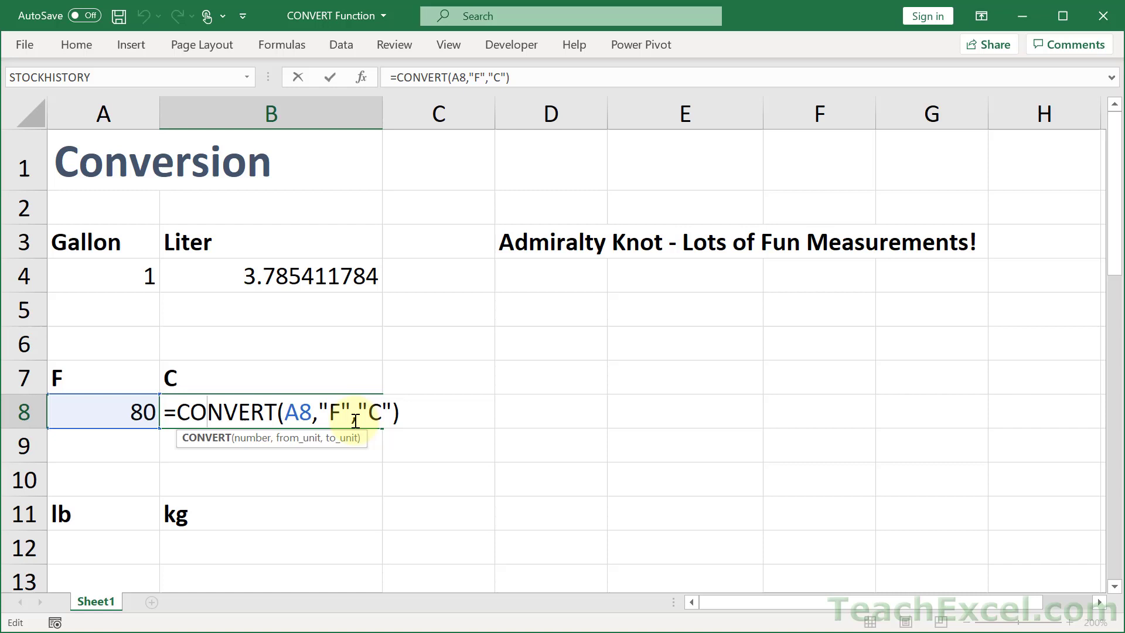
{"action": "left_click", "coordinate": [340, 412]}
{"action": "key", "text": "BackSpace"}
{"action": "type", "text": "f"}
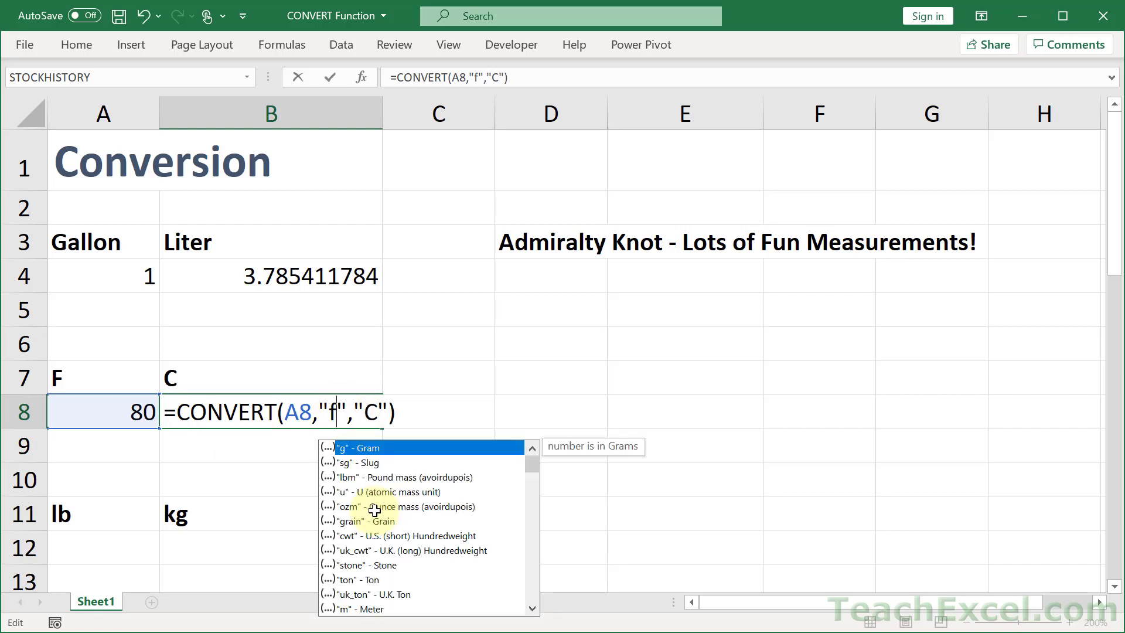
{"action": "key", "text": "Return"}
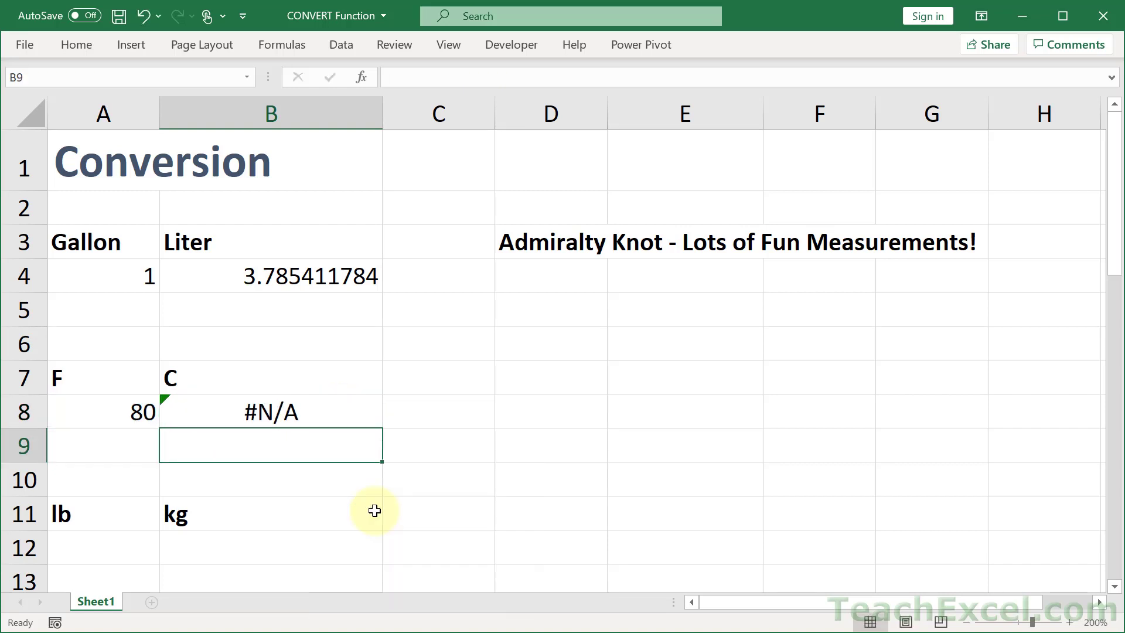
{"action": "left_click", "coordinate": [293, 412]}
{"action": "double_click", "coordinate": [293, 412]}
{"action": "left_click", "coordinate": [347, 413]}
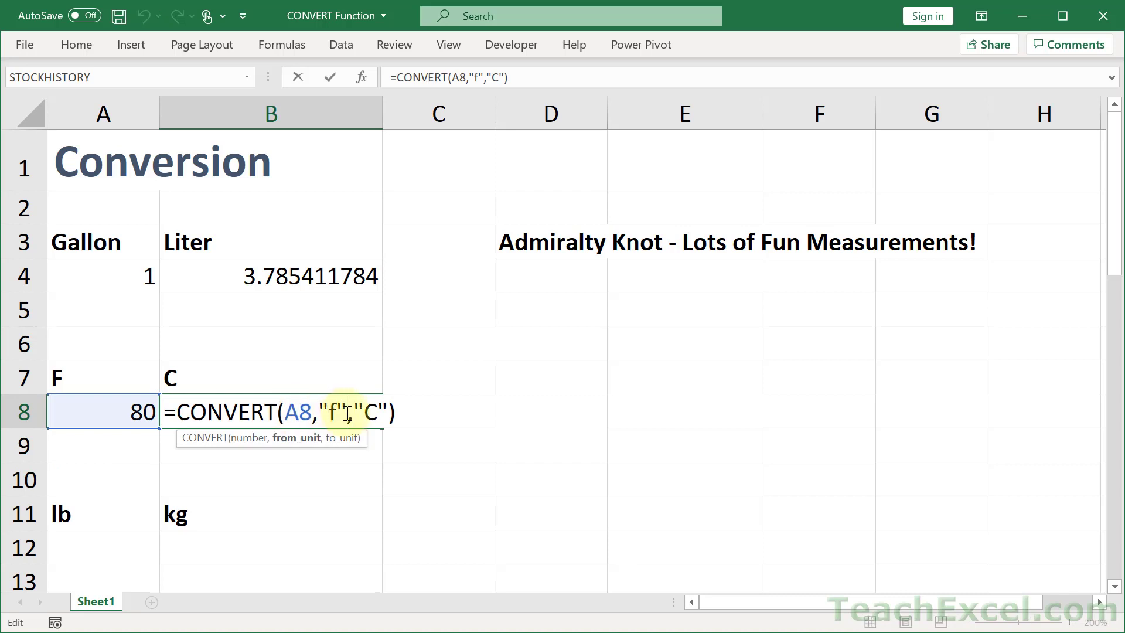
{"action": "key", "text": "BackSpace"}
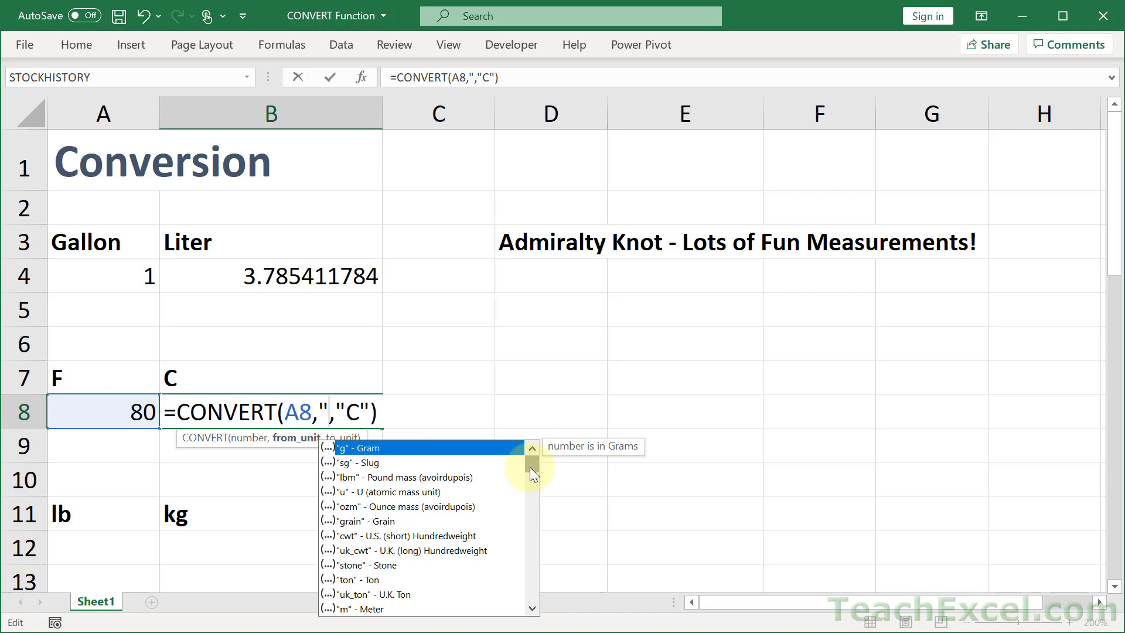
{"action": "left_click_drag", "start_coordinate": [529, 466], "coordinate": [424, 519]}
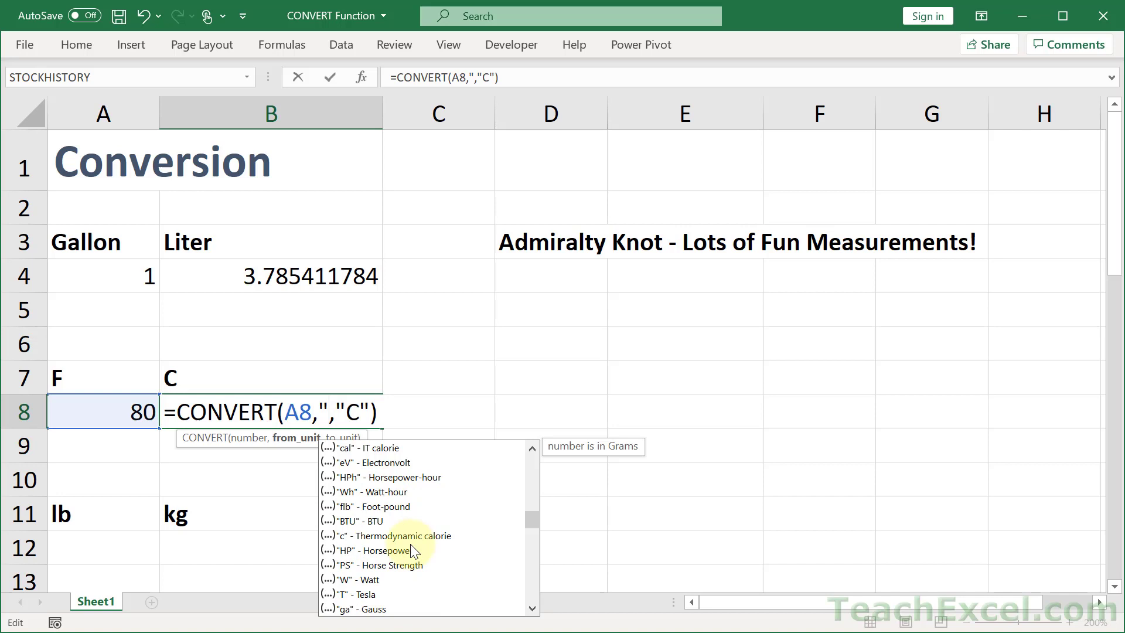
{"action": "key", "text": "Escape"}
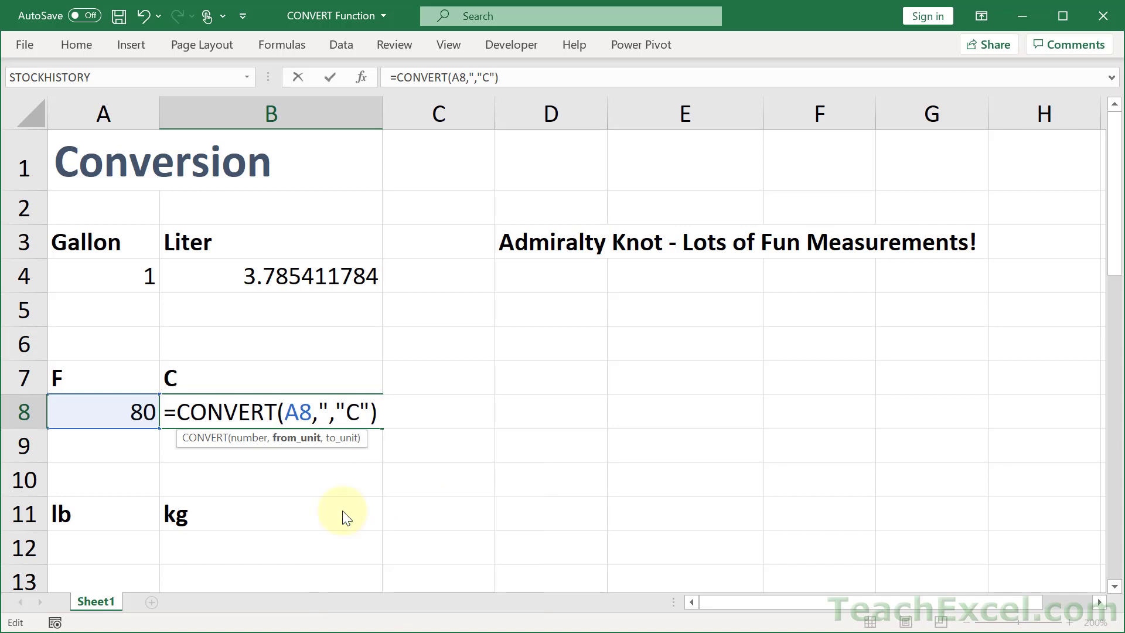
{"action": "type", "text": "f"}
{"action": "key", "text": "ctrl+Return"}
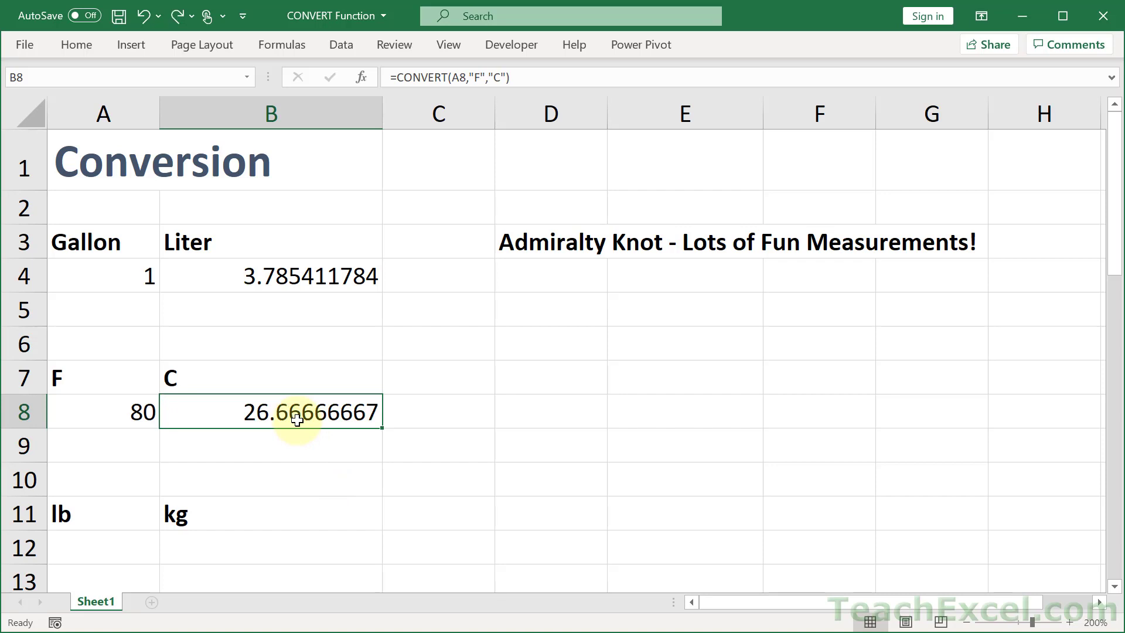
{"action": "double_click", "coordinate": [296, 414]}
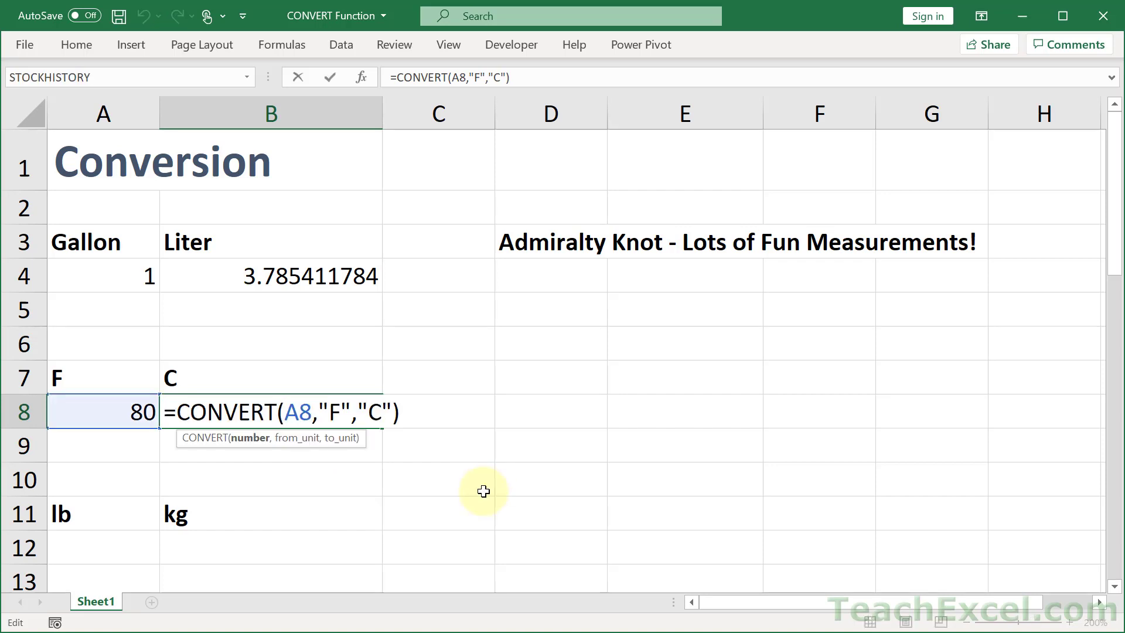
{"action": "key", "text": "ctrl+Return"}
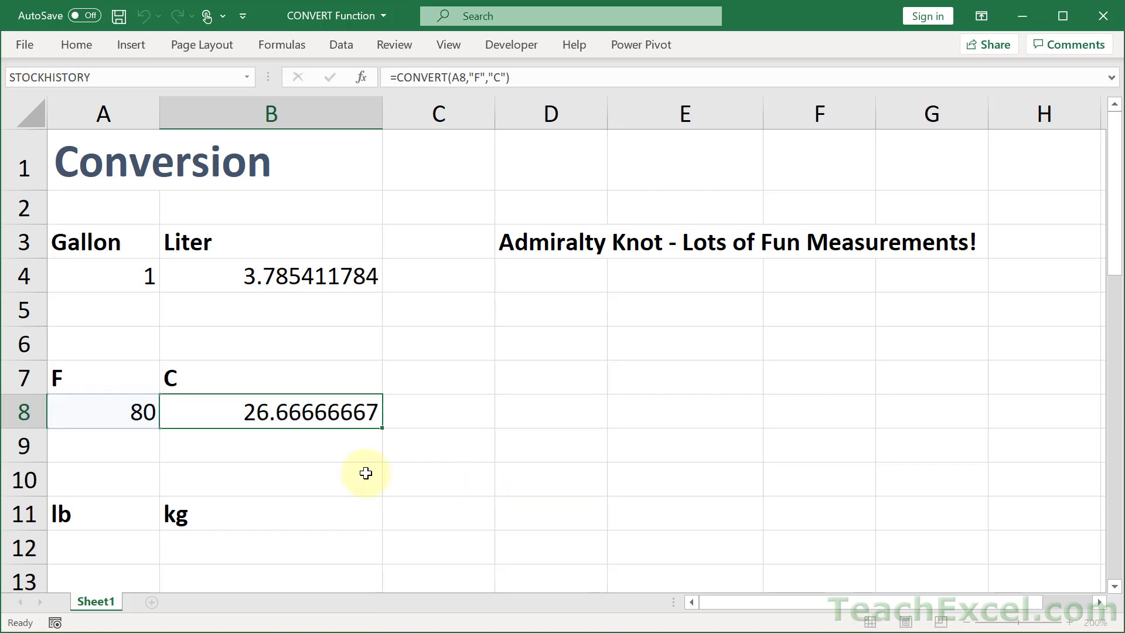
{"action": "scroll", "coordinate": [366, 472], "scroll_direction": "down", "scroll_amount": 1}
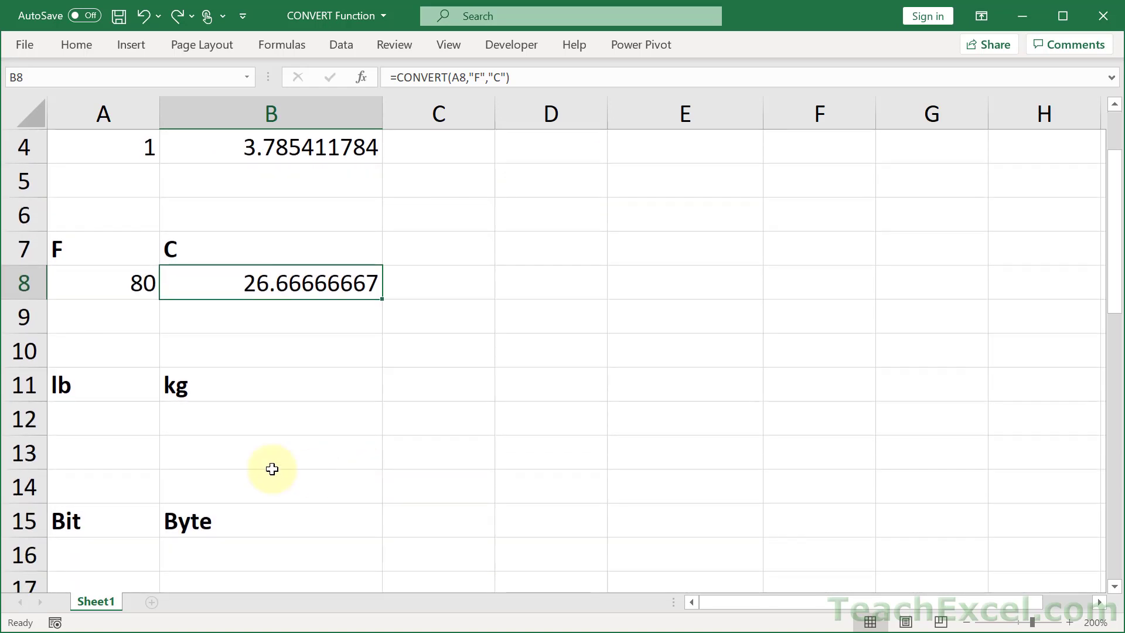
- Type 10 in A12 and start B12's formula as =CONVERT(A12,"lbm", with the target unit pending
{"action": "left_click", "coordinate": [128, 423]}
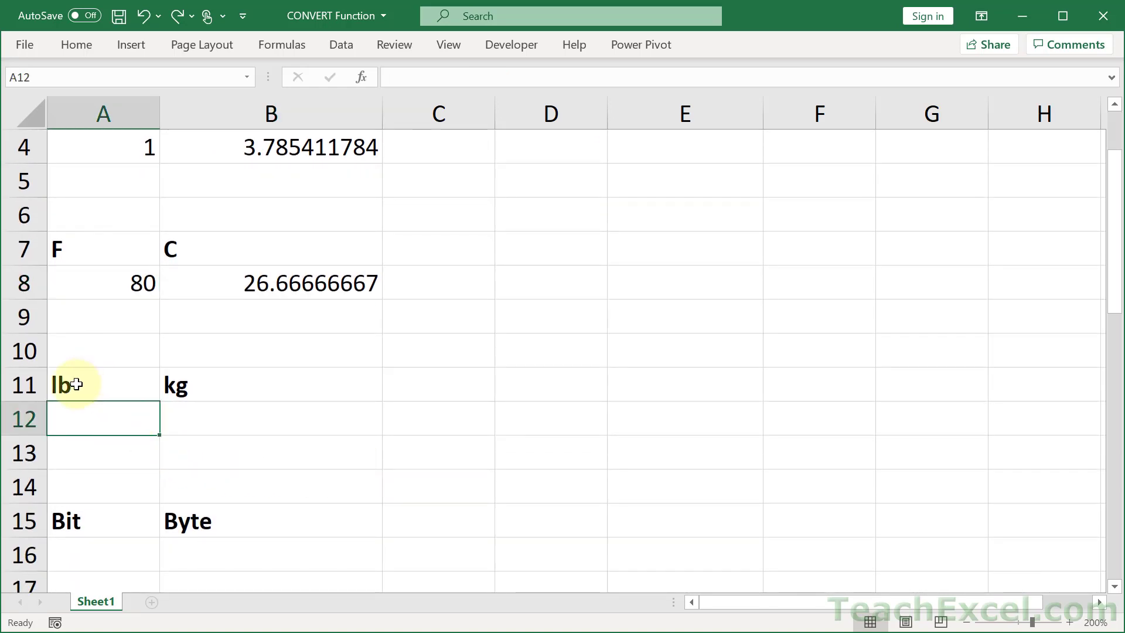
{"action": "type", "text": "10"}
{"action": "left_click", "coordinate": [256, 411]}
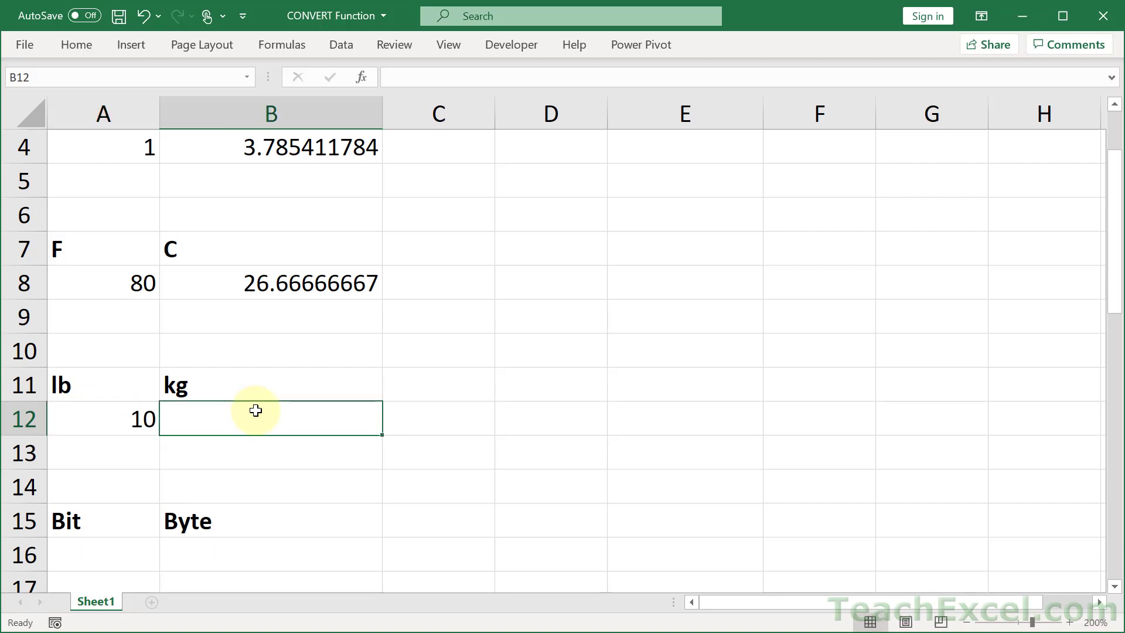
{"action": "type", "text": "=conv"}
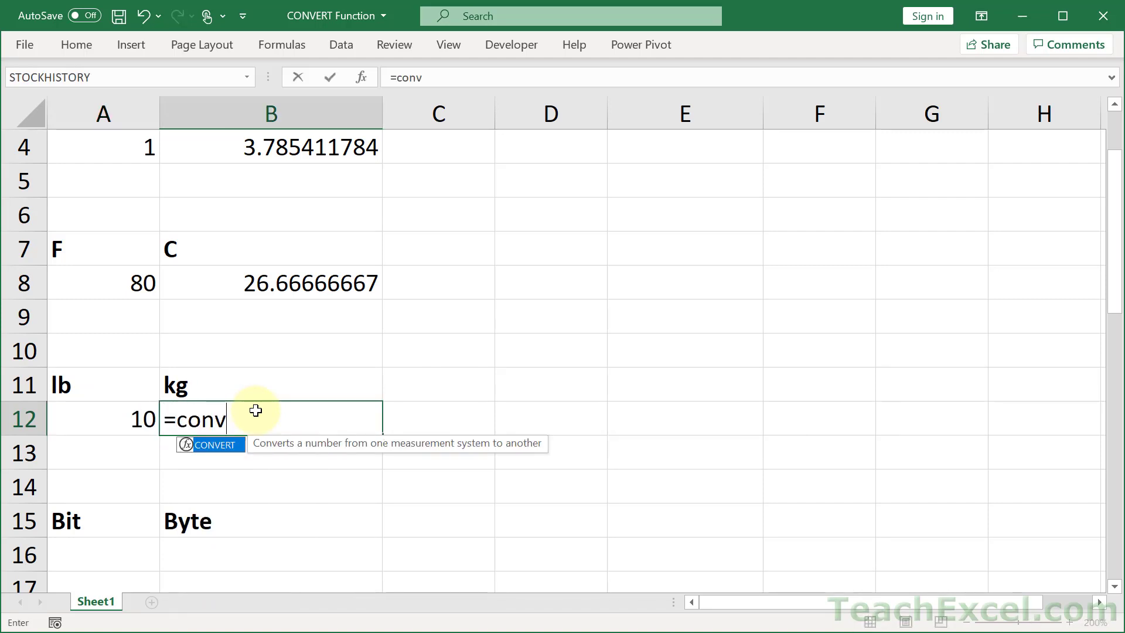
{"action": "key", "text": "Tab"}
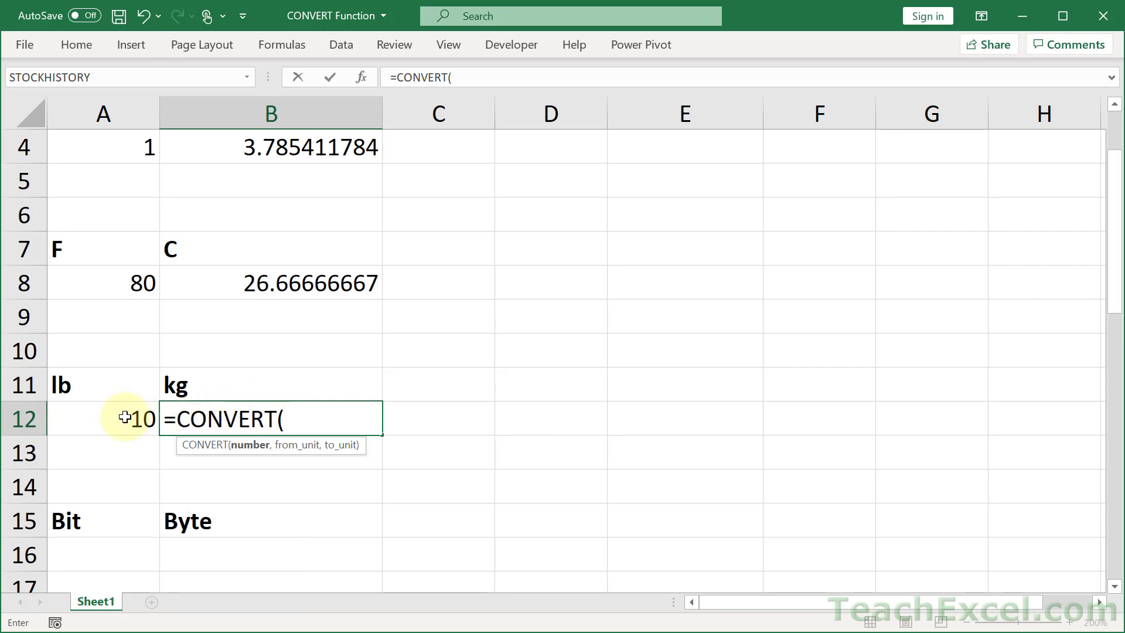
{"action": "left_click", "coordinate": [125, 417]}
{"action": "type", "text": ","}
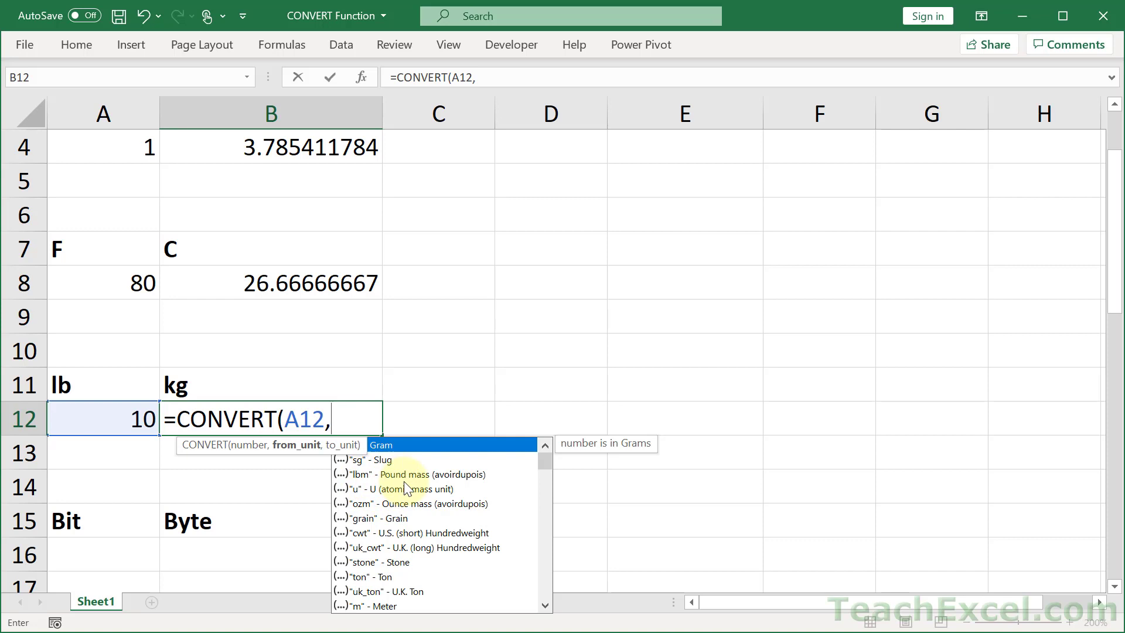
{"action": "left_click", "coordinate": [469, 475]}
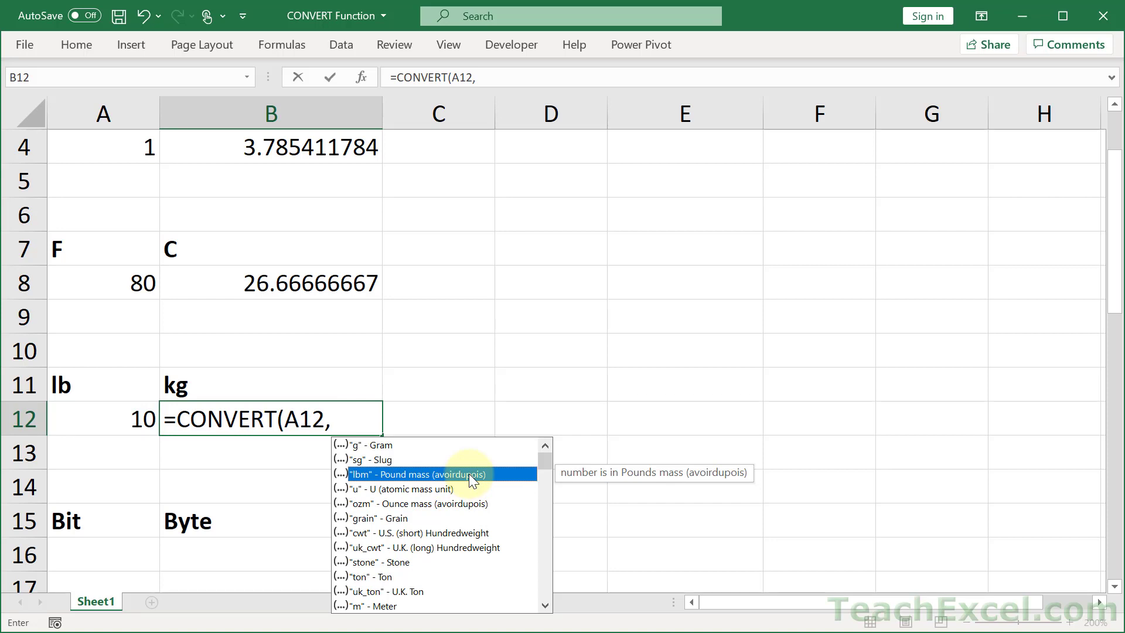
{"action": "double_click", "coordinate": [399, 474]}
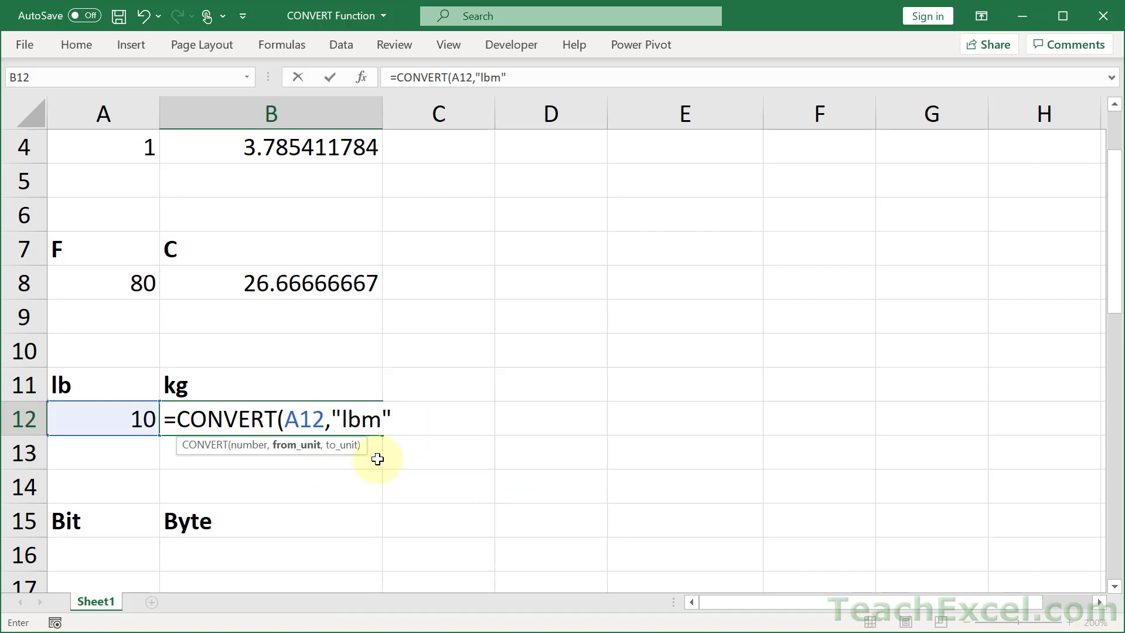
{"action": "type", "text": ","}
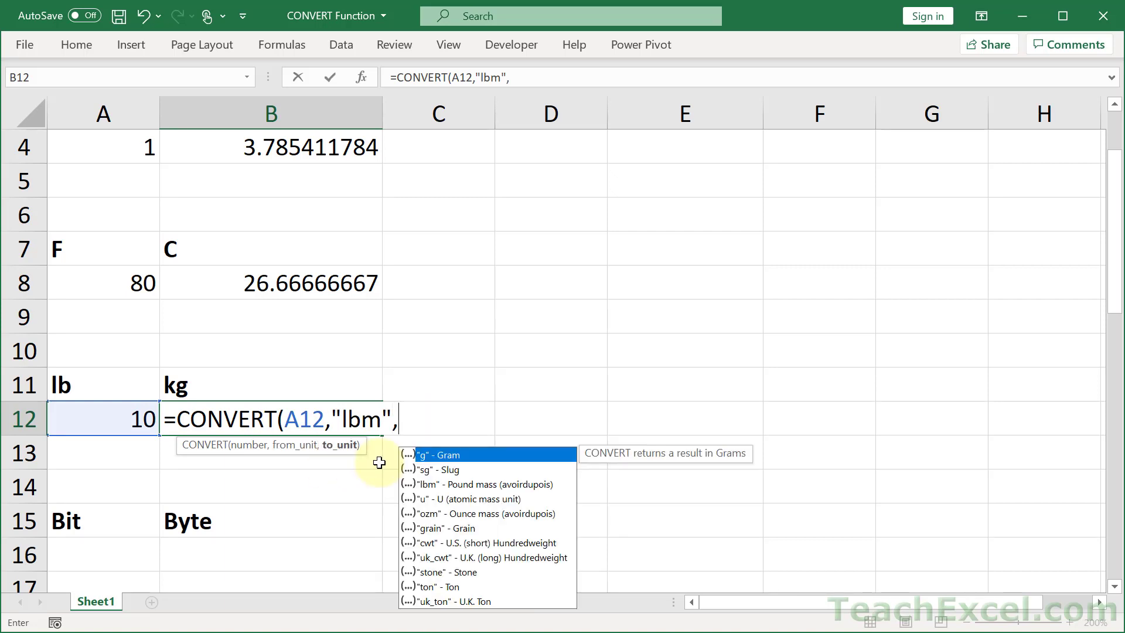
- Complete B12 with "kg" as the target unit so 10 lbm converts to 4.5359237
{"action": "double_click", "coordinate": [446, 460]}
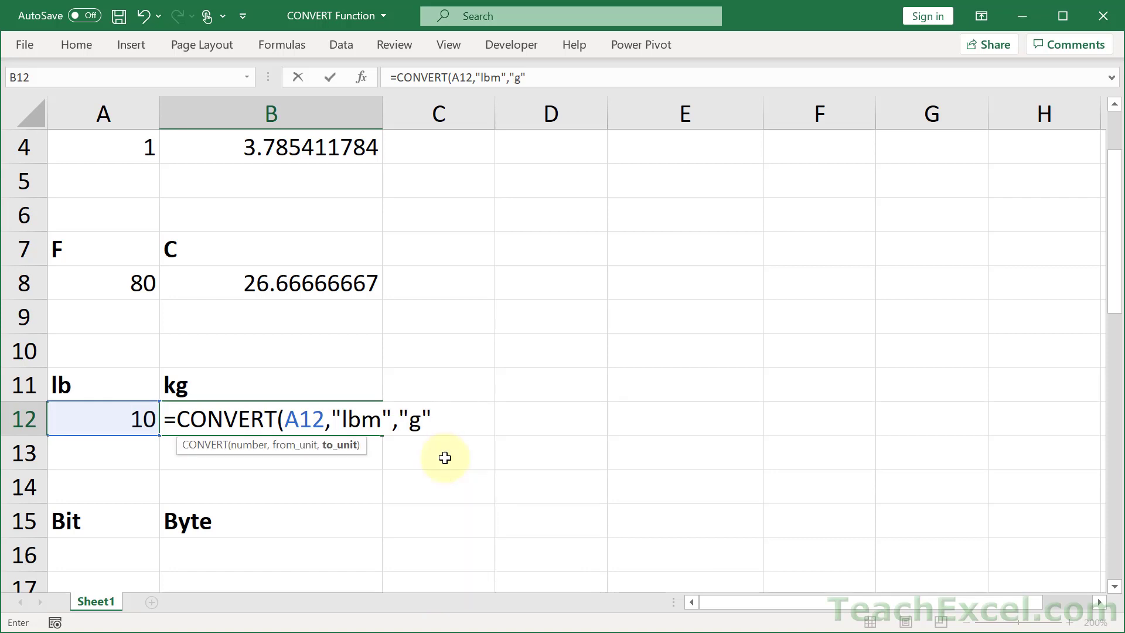
{"action": "left_click", "coordinate": [410, 420]}
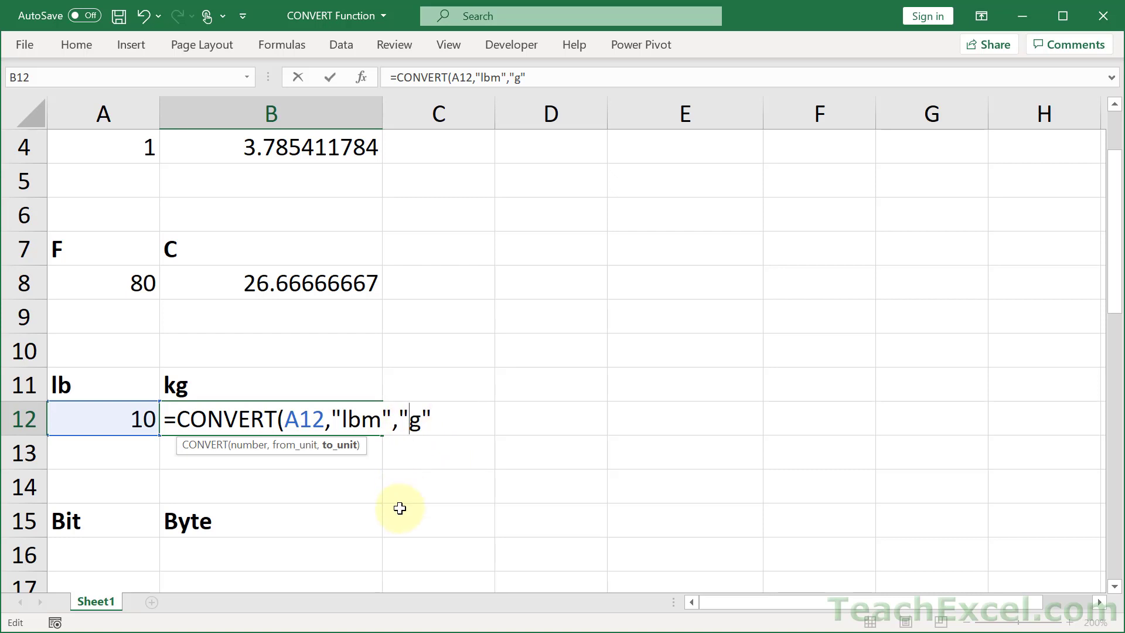
{"action": "type", "text": "k"}
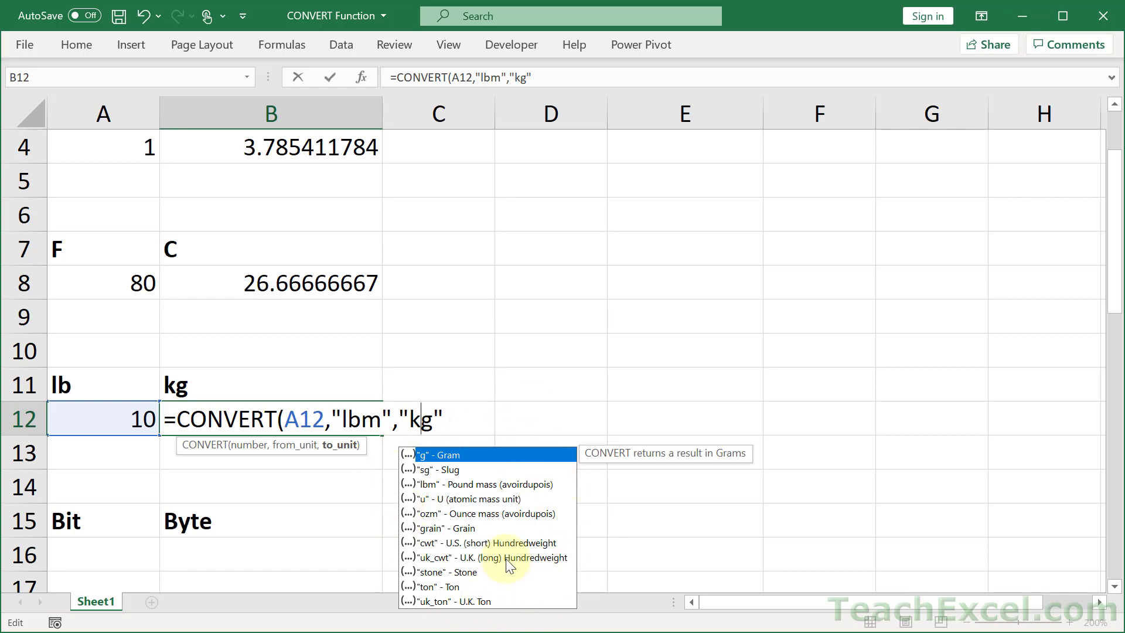
{"action": "key", "text": "Return"}
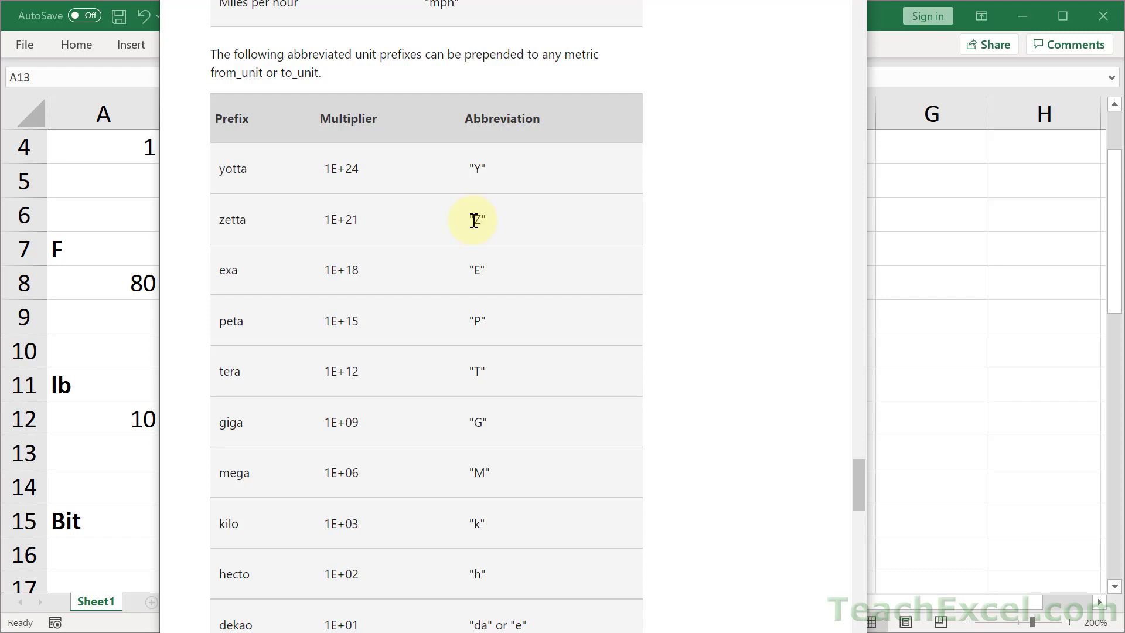
{"action": "scroll", "coordinate": [468, 283], "scroll_direction": "down", "scroll_amount": 1}
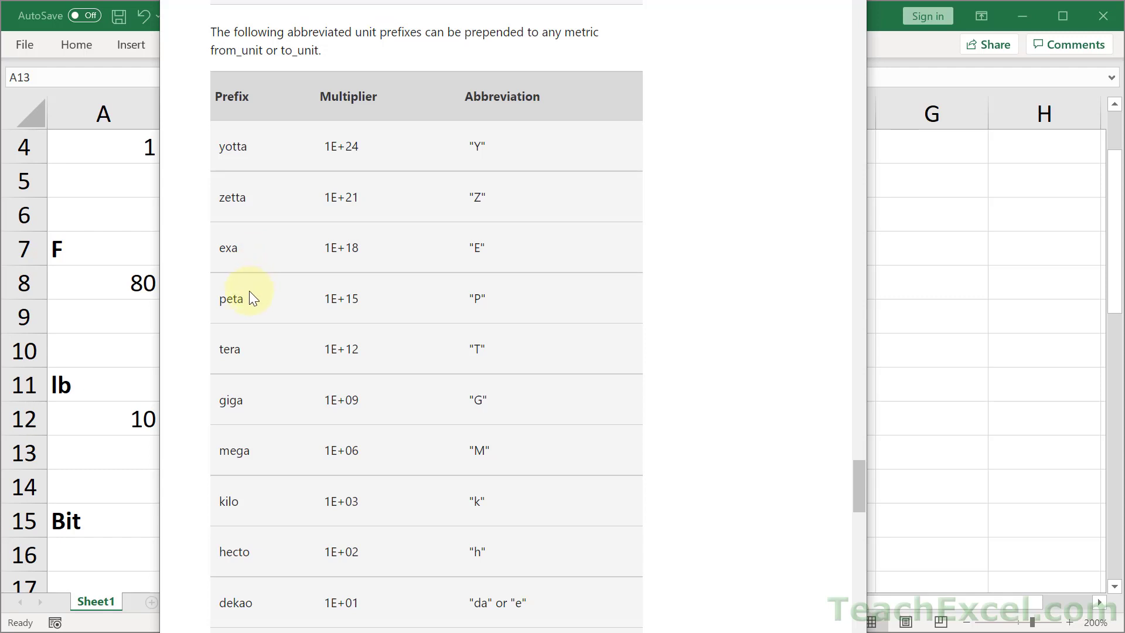
{"action": "scroll", "coordinate": [249, 292], "scroll_direction": "down", "scroll_amount": 4}
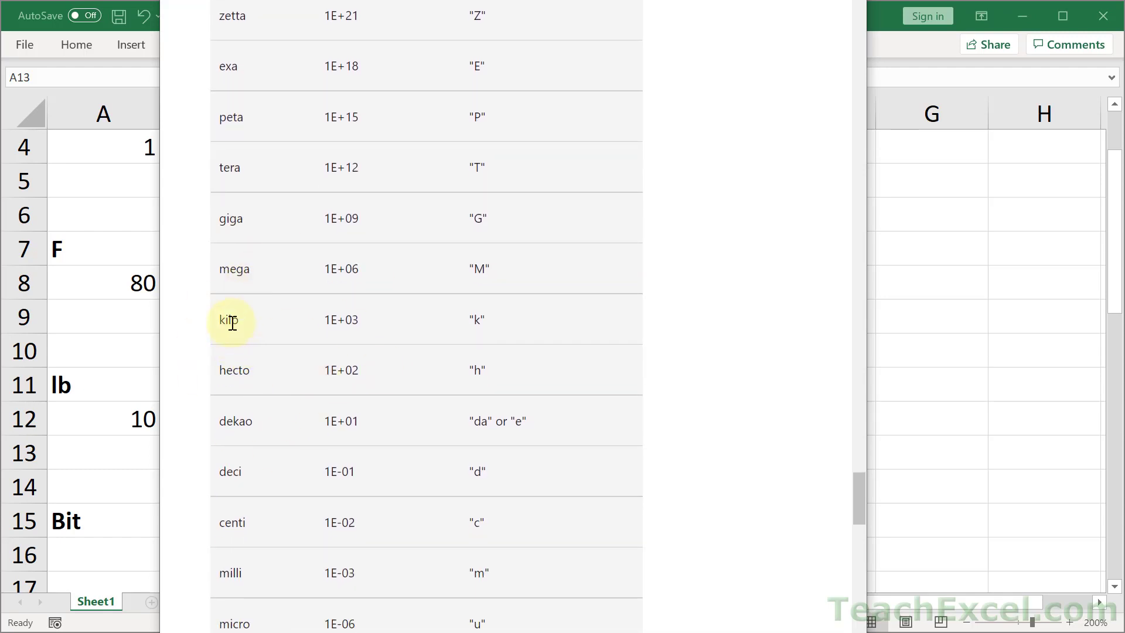
{"action": "double_click", "coordinate": [230, 320]}
{"action": "scroll", "coordinate": [517, 315], "scroll_direction": "down", "scroll_amount": 8}
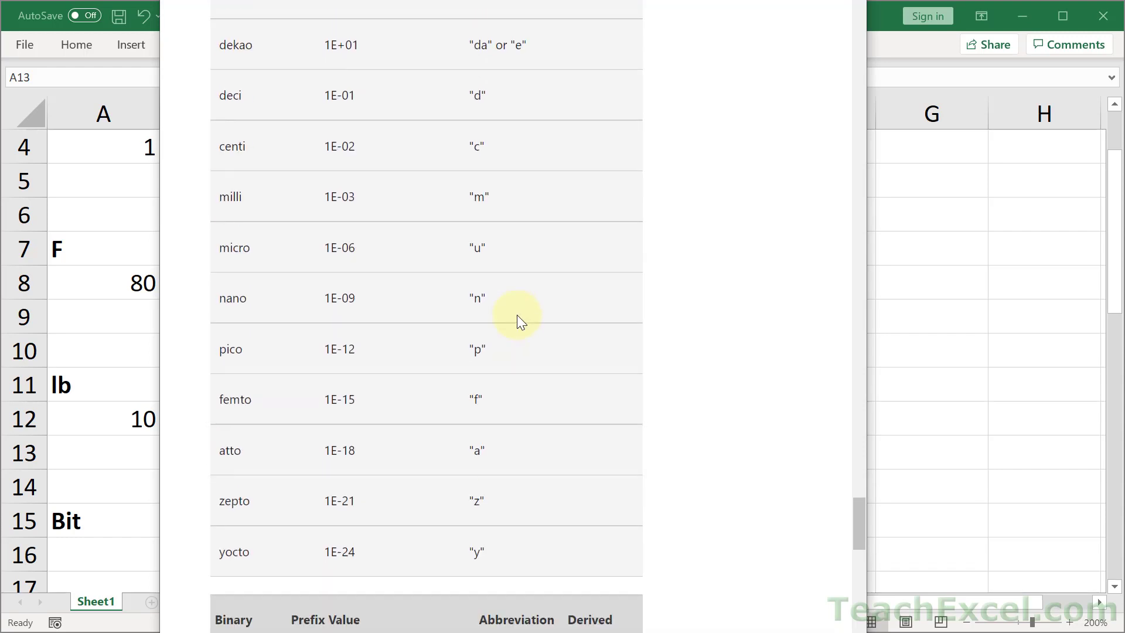
{"action": "scroll", "coordinate": [517, 315], "scroll_direction": "down", "scroll_amount": 10}
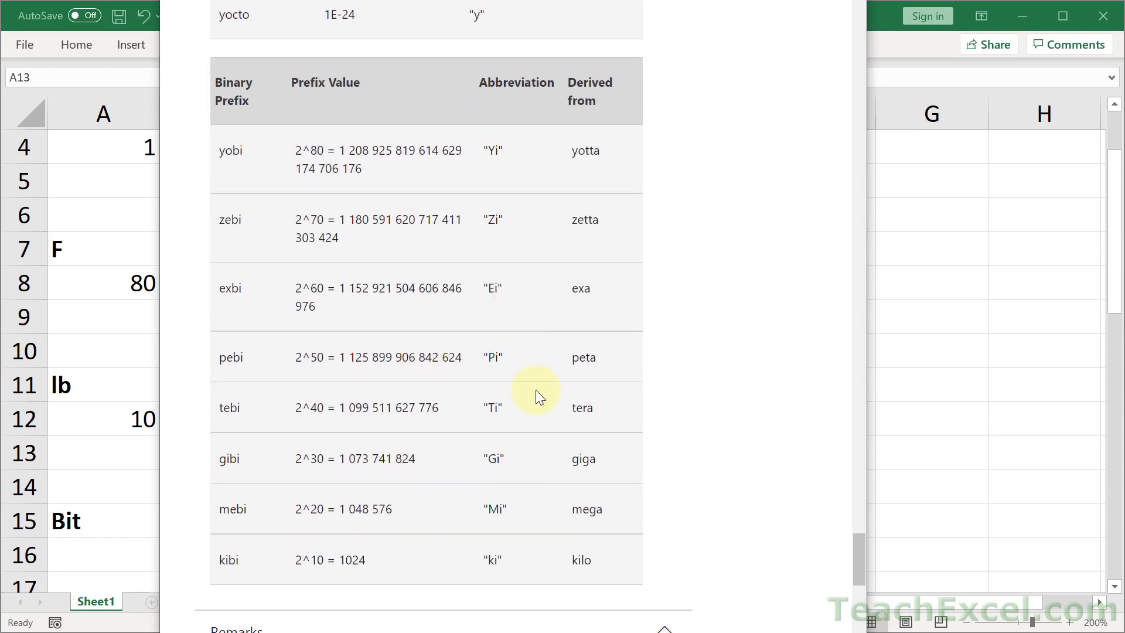
{"action": "scroll", "coordinate": [536, 389], "scroll_direction": "up", "scroll_amount": 11}
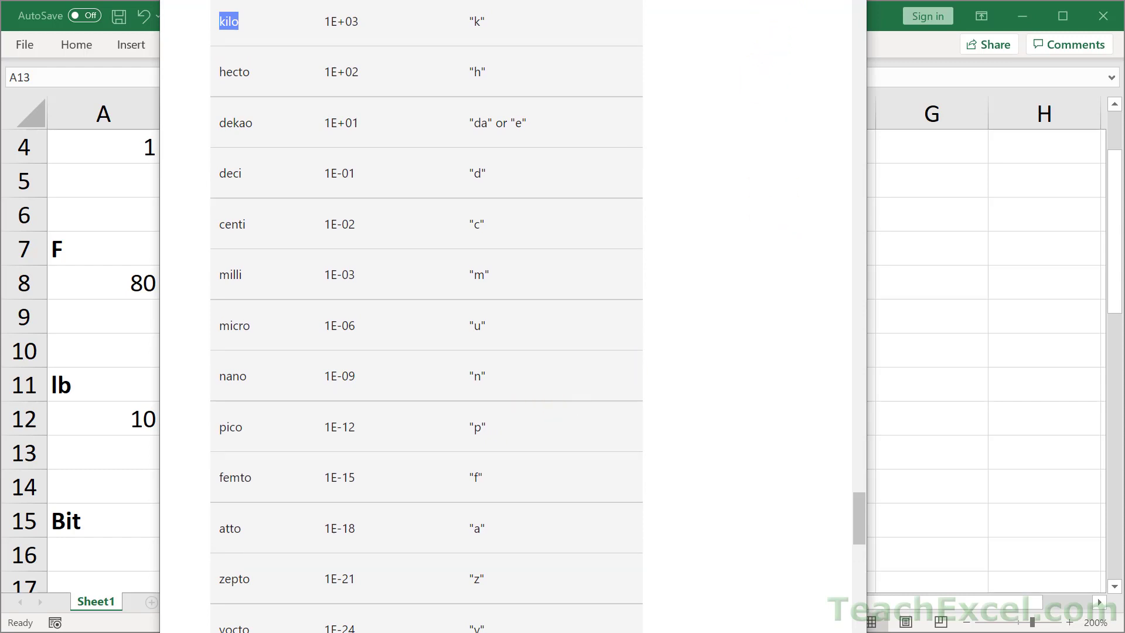
{"action": "key", "text": "alt+F4"}
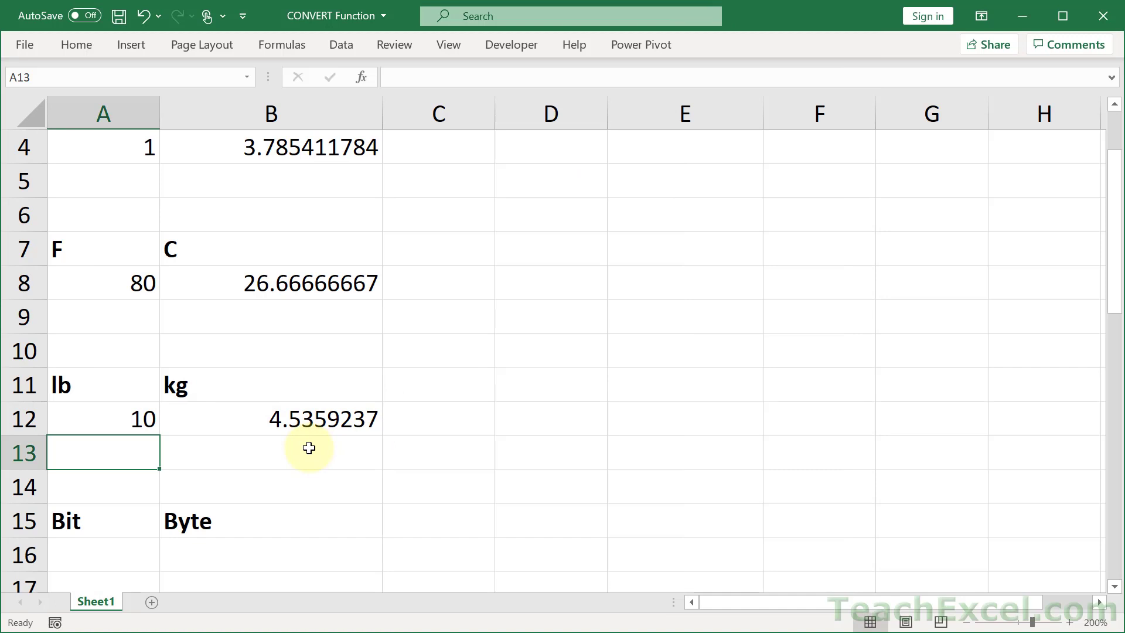
- Review the B12 kilogram formula, leaving it unchanged
{"action": "double_click", "coordinate": [283, 418]}
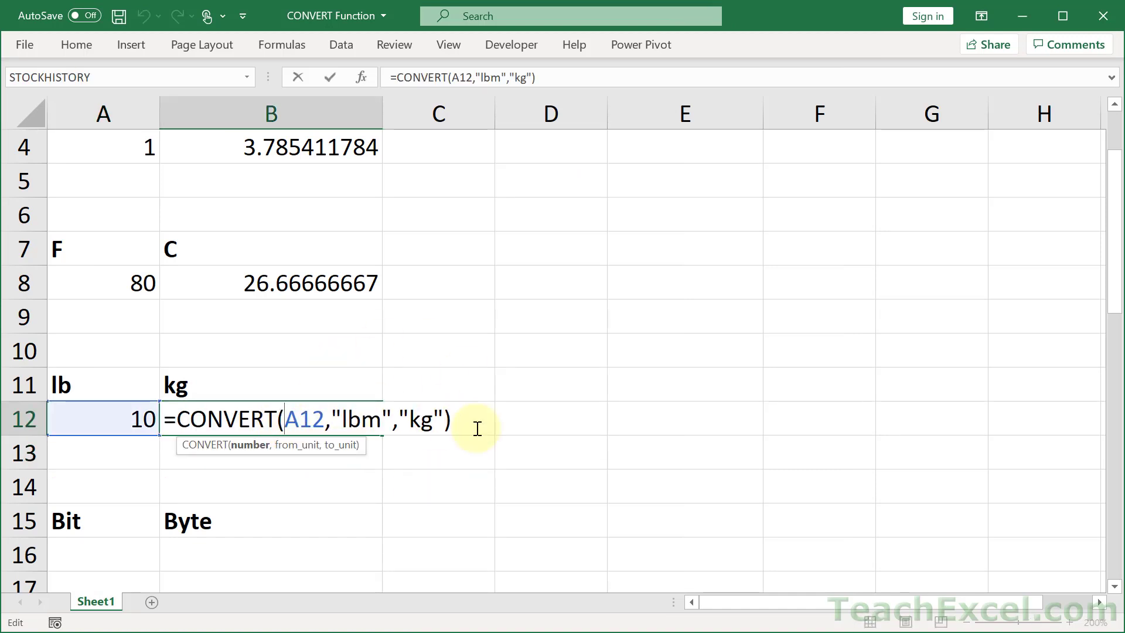
{"action": "key", "text": "ctrl+Return"}
{"action": "scroll", "coordinate": [293, 381], "scroll_direction": "down", "scroll_amount": 2}
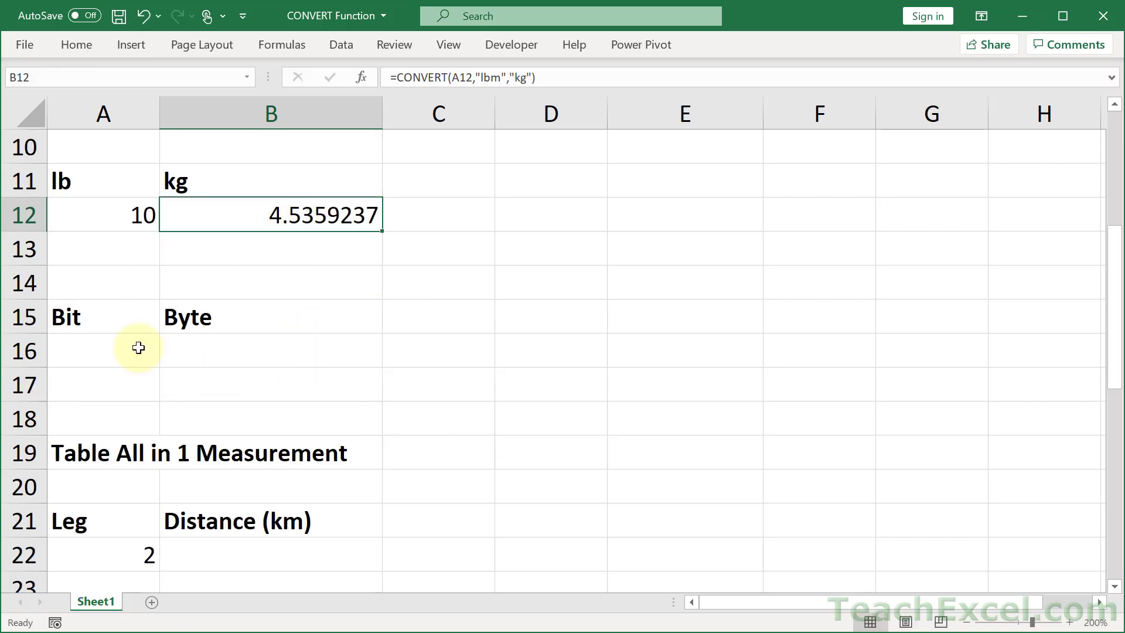
- Enter 10 in A16 and =CONVERT(A16,"bit","byte") in B16, giving 1.25 bytes
{"action": "left_click", "coordinate": [104, 351]}
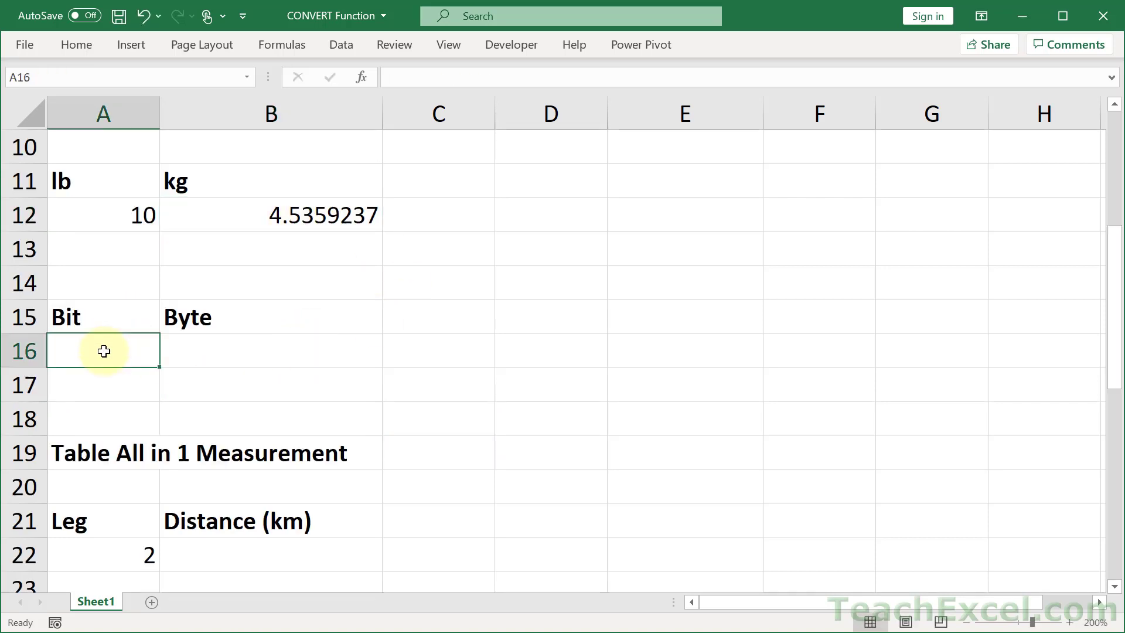
{"action": "type", "text": "10"}
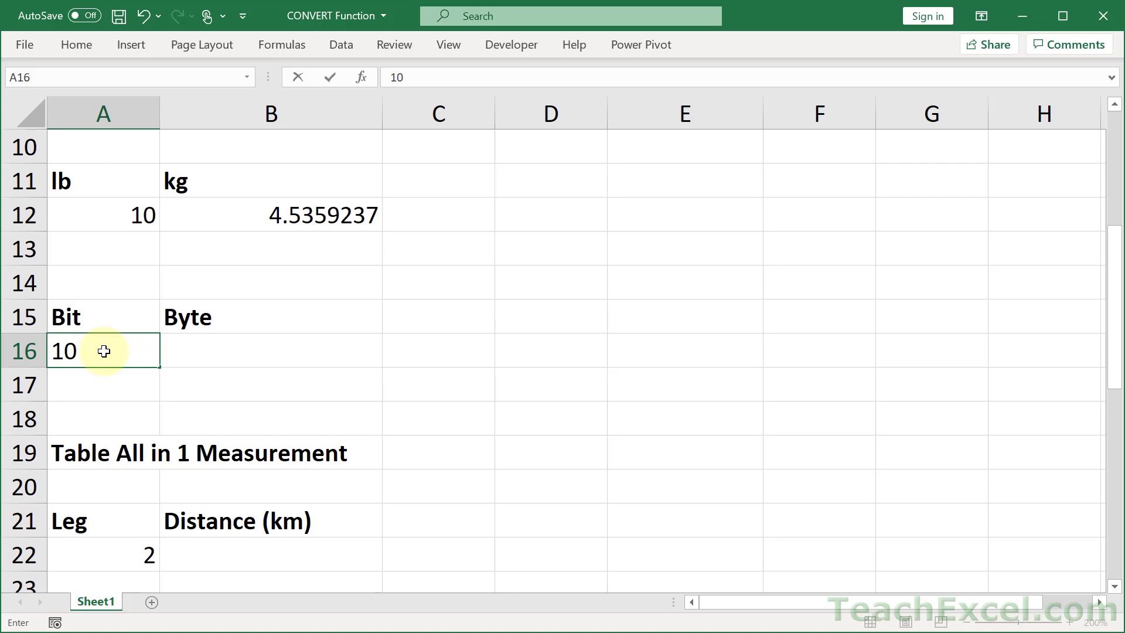
{"action": "key", "text": "Tab"}
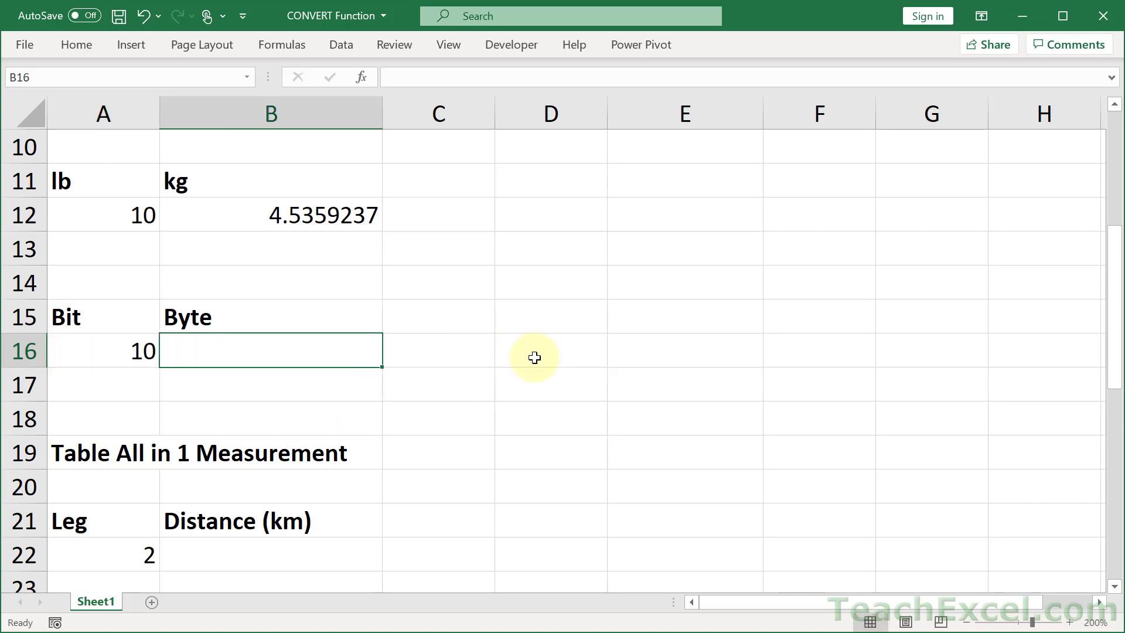
{"action": "type", "text": "=conv"}
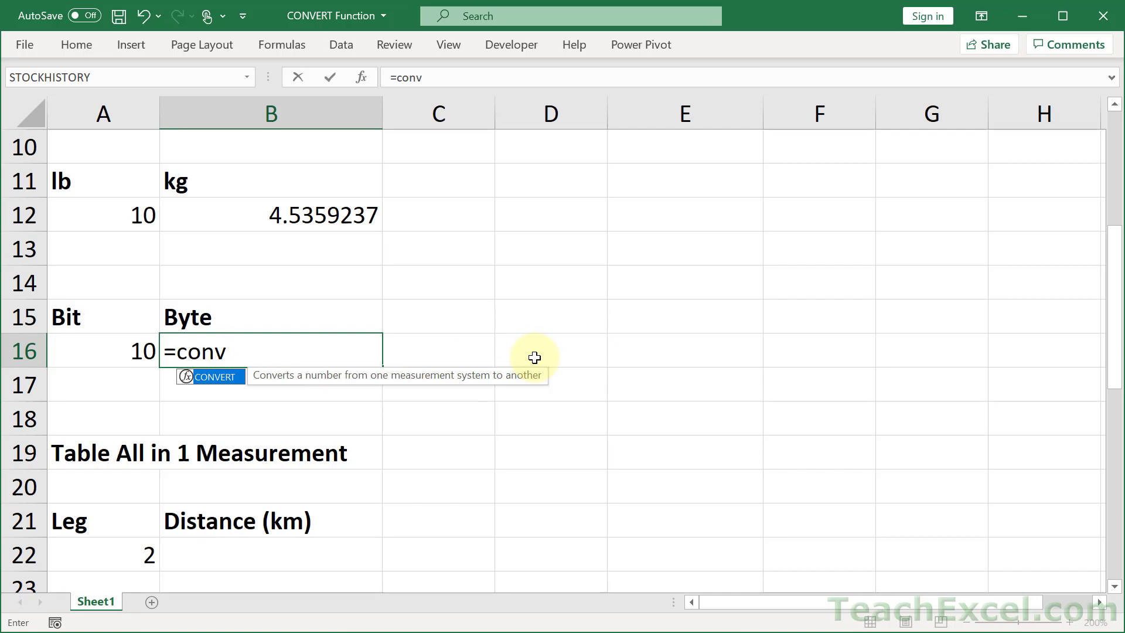
{"action": "key", "text": "Tab"}
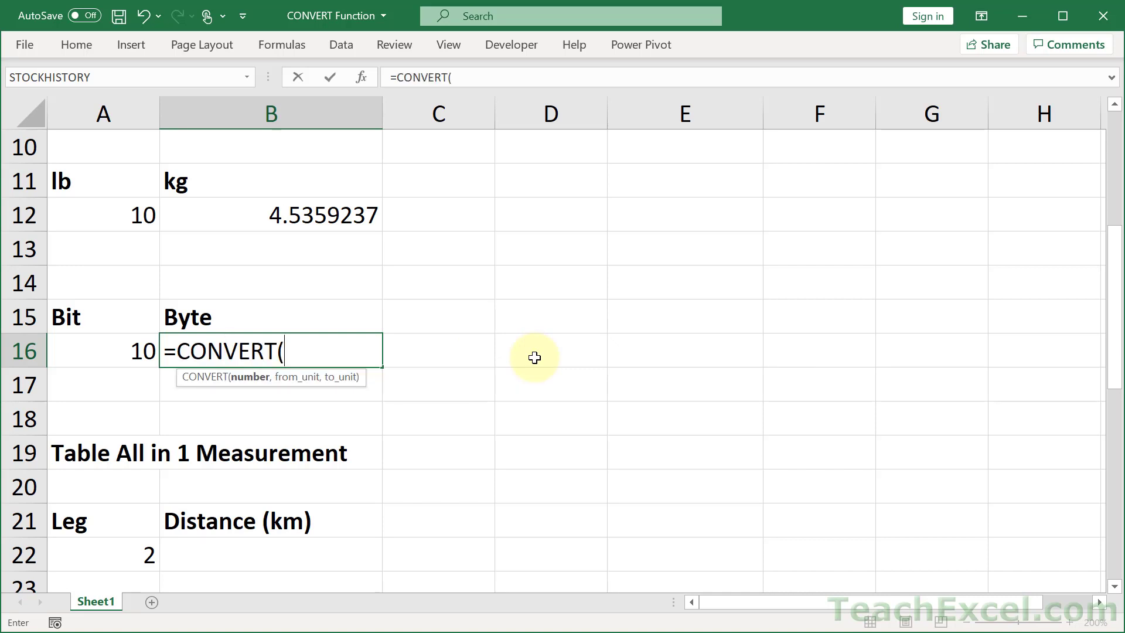
{"action": "left_click", "coordinate": [75, 356]}
{"action": "type", "text": ","}
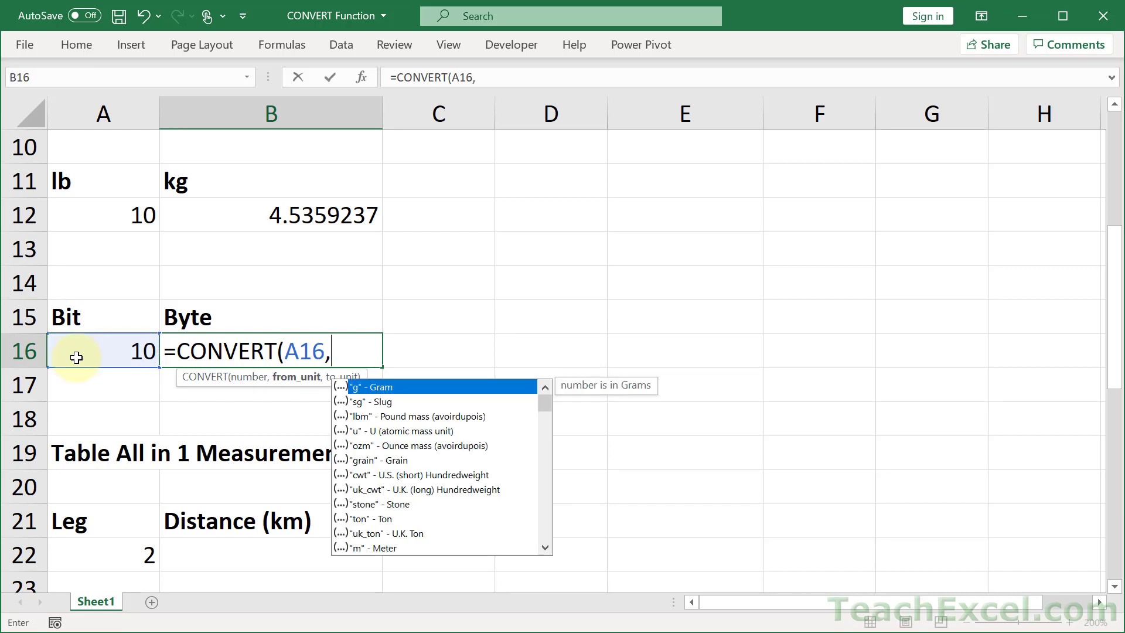
{"action": "type", "text": "\"bit\""}
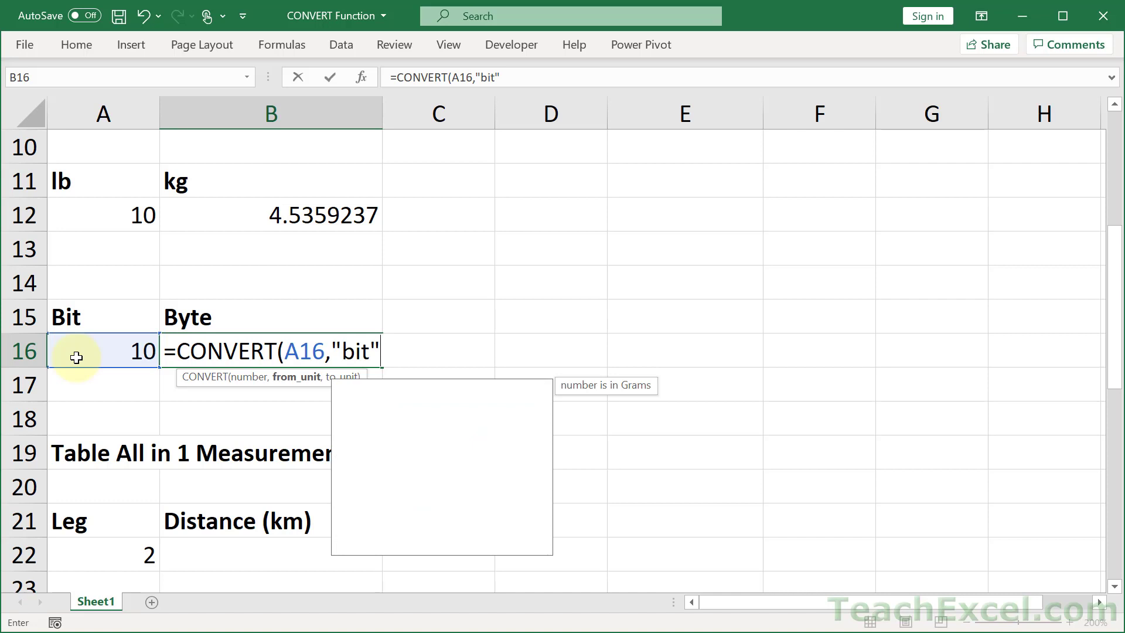
{"action": "type", "text": ","}
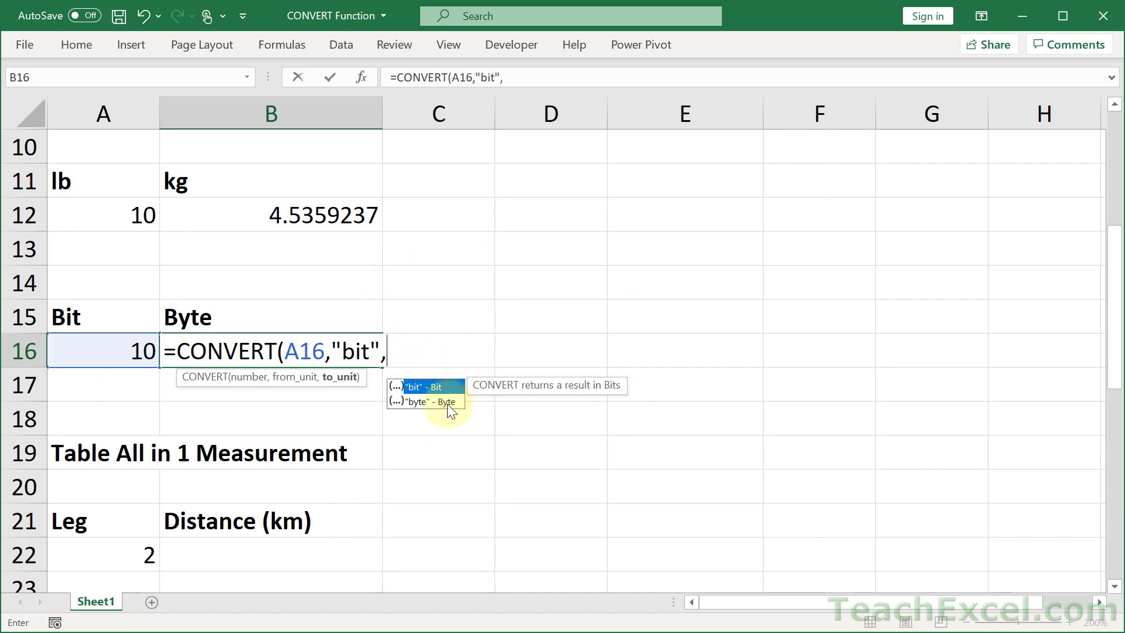
{"action": "double_click", "coordinate": [417, 402]}
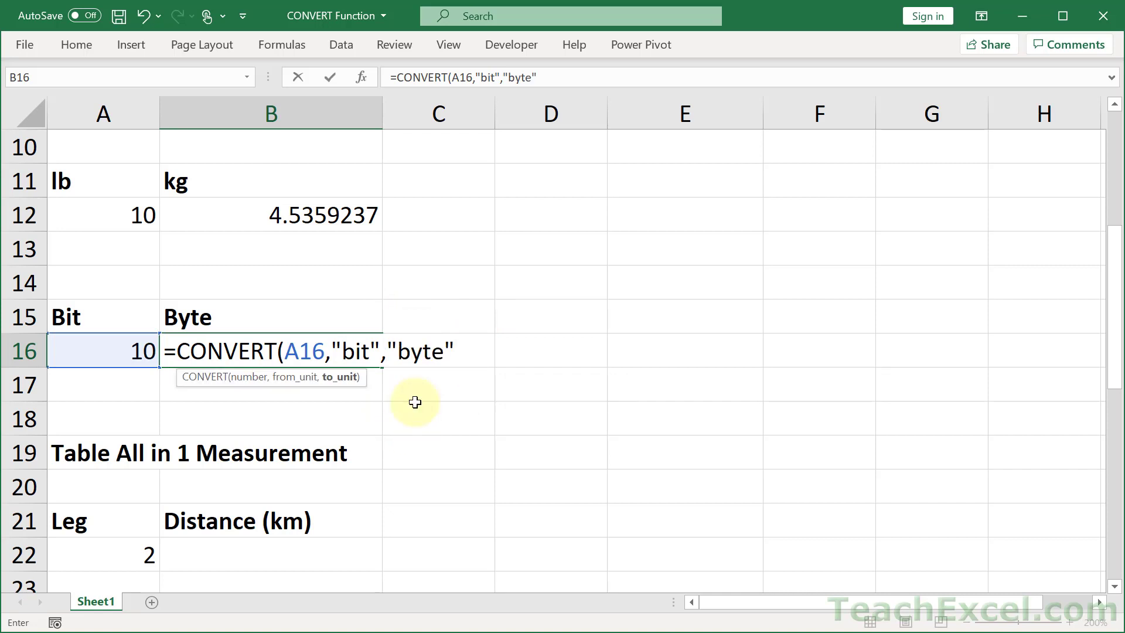
{"action": "type", "text": ")"}
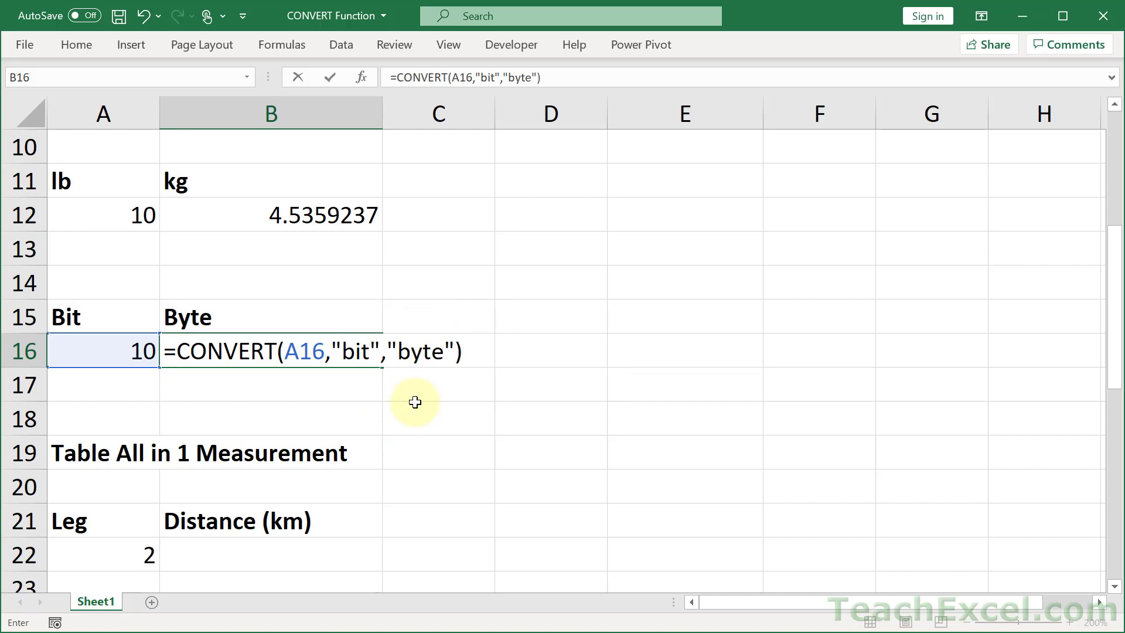
{"action": "key", "text": "Return"}
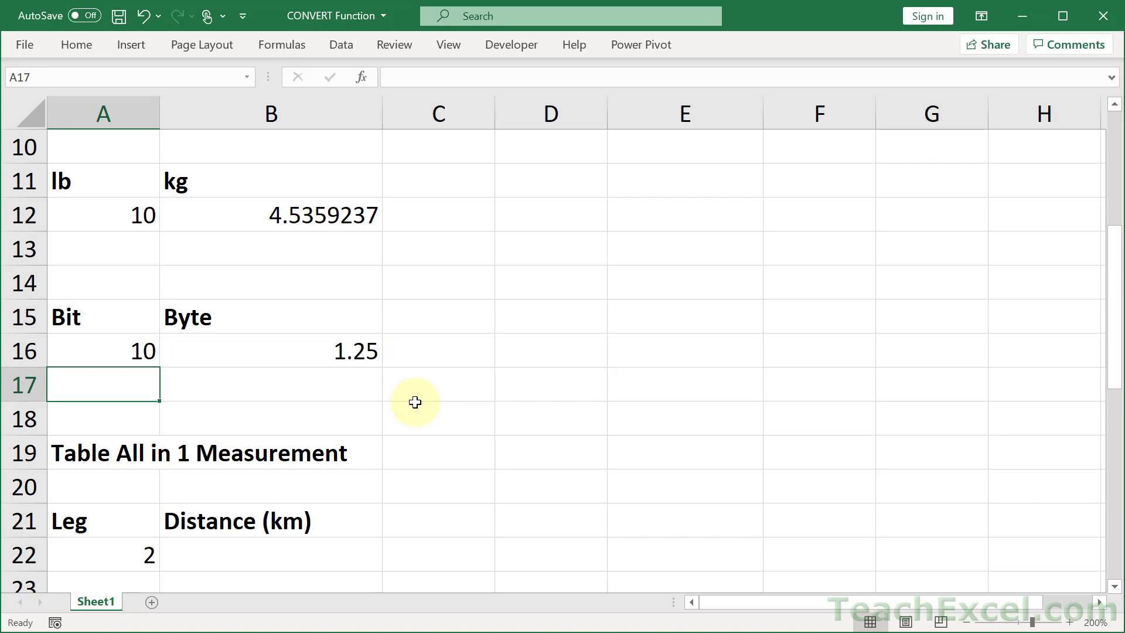
{"action": "left_click", "coordinate": [109, 344]}
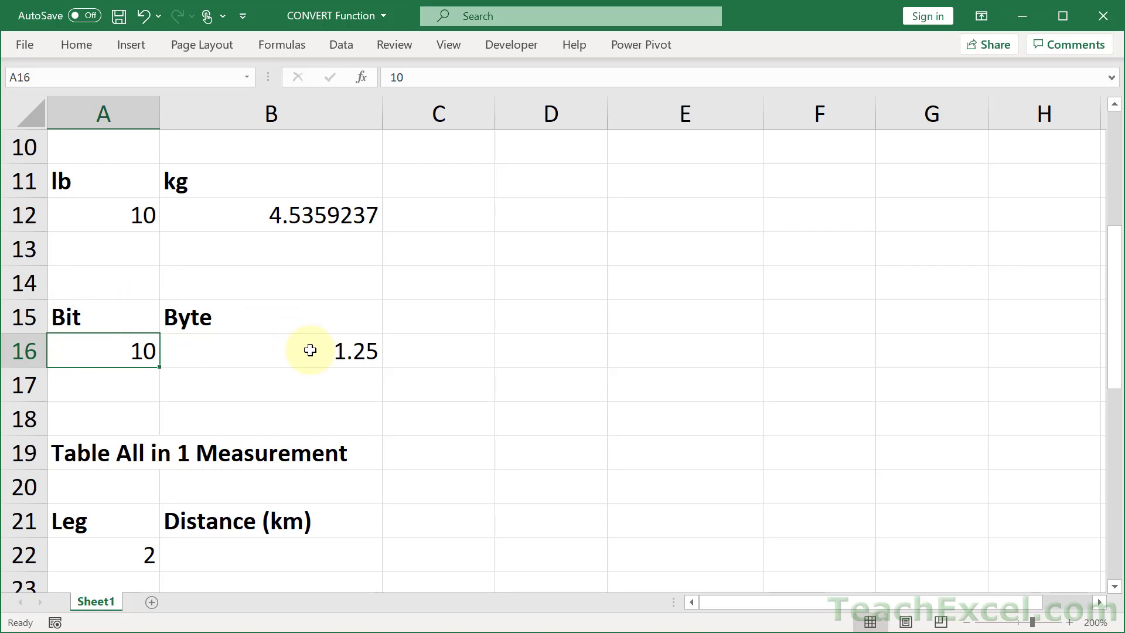
- Enter =VLOOKUP(A22,A25:B27,2,false) in B22 to return leg 2's distance of 10.00
{"action": "scroll", "coordinate": [246, 296], "scroll_direction": "down", "scroll_amount": 3}
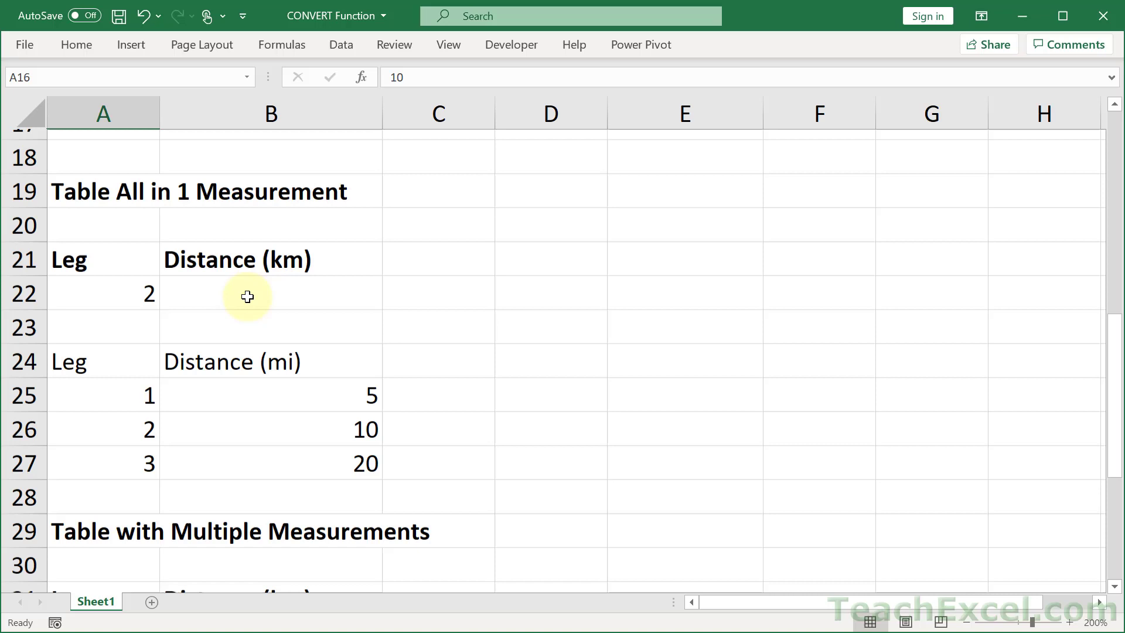
{"action": "scroll", "coordinate": [247, 296], "scroll_direction": "down", "scroll_amount": 1}
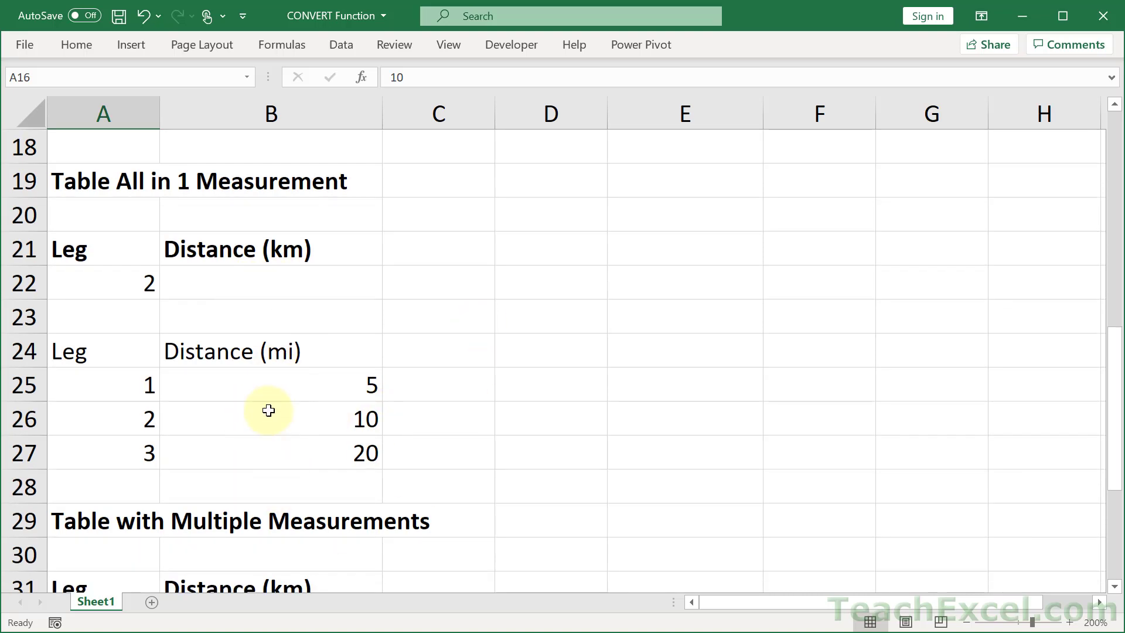
{"action": "left_click", "coordinate": [213, 283]}
{"action": "type", "text": "=vl"}
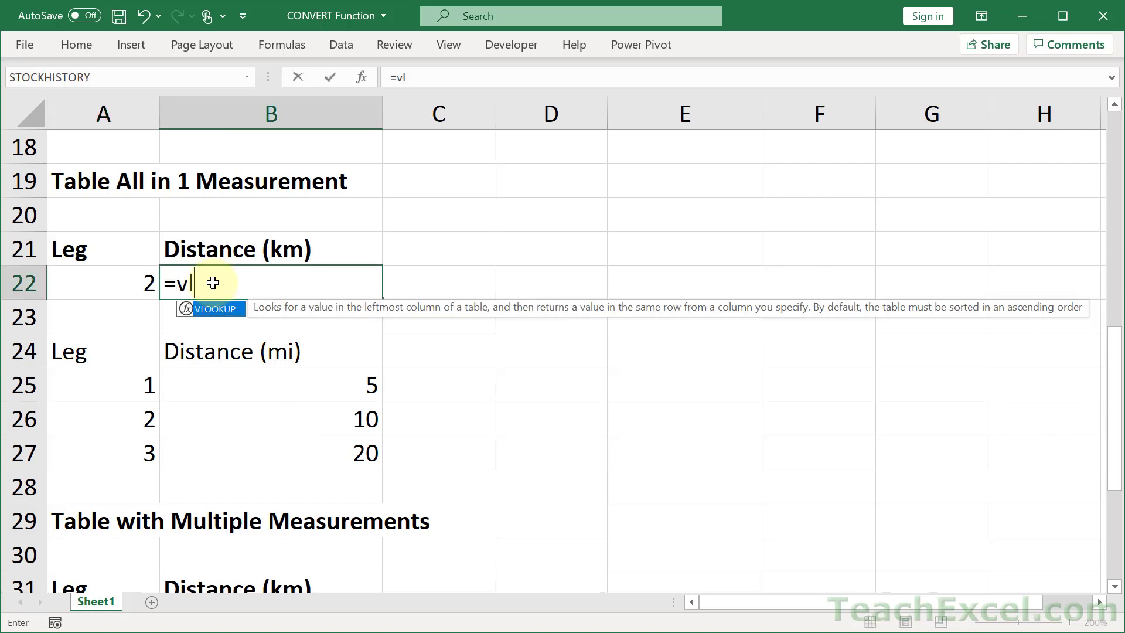
{"action": "key", "text": "Tab"}
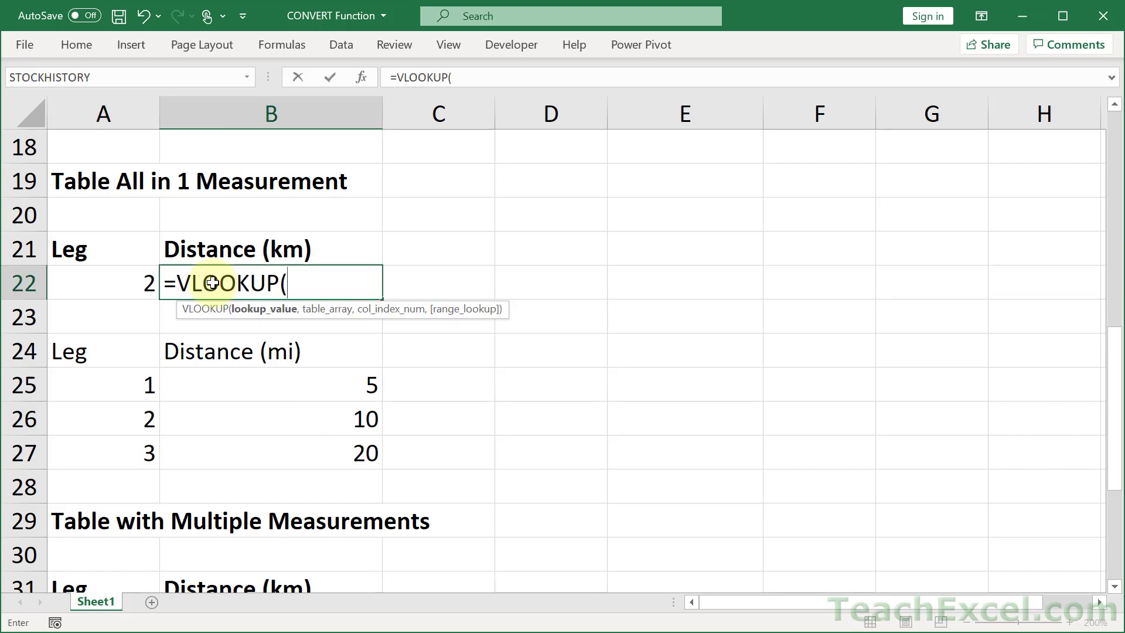
{"action": "left_click", "coordinate": [116, 282]}
{"action": "type", "text": ","}
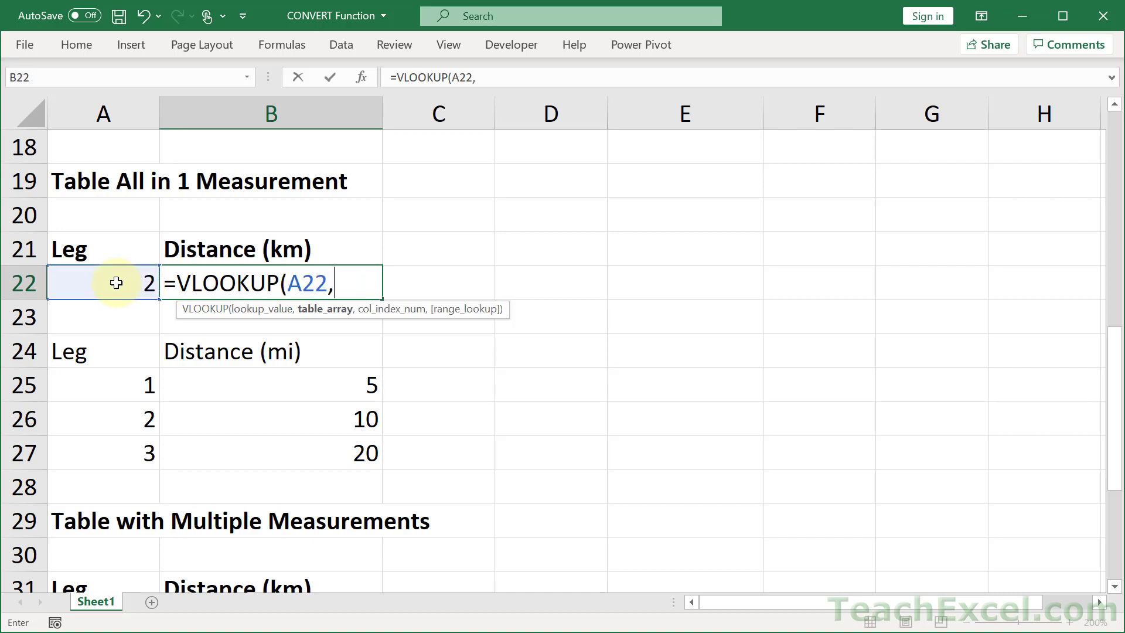
{"action": "left_click_drag", "start_coordinate": [83, 391], "coordinate": [324, 462]}
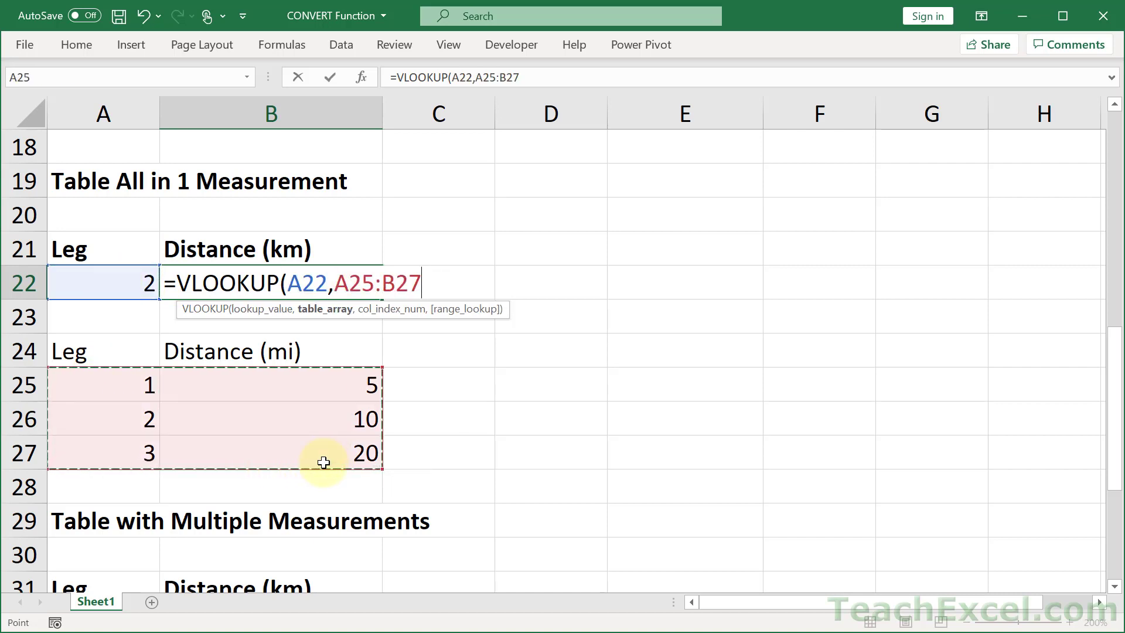
{"action": "type", "text": ",2,false)"}
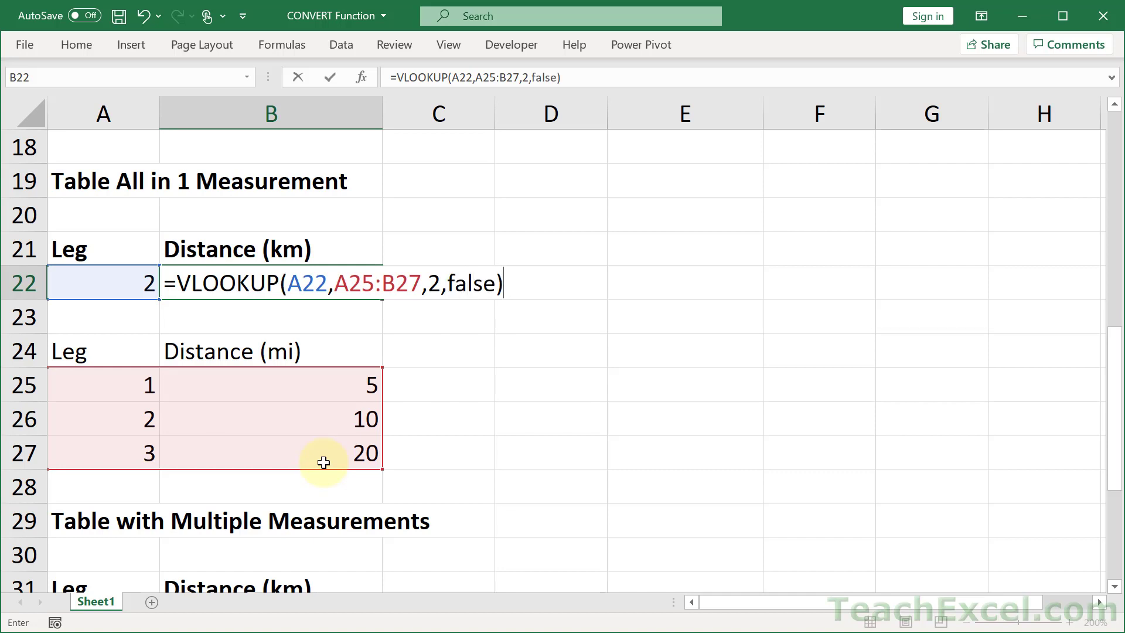
{"action": "key", "text": "Return"}
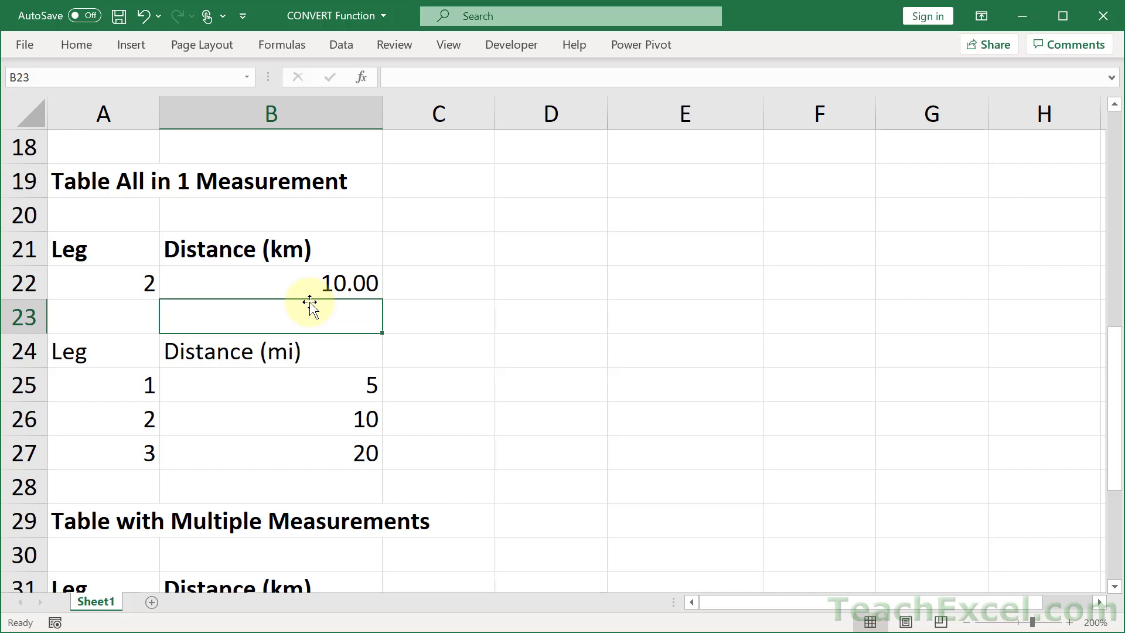
- Change B22 to =CONVERT(VLOOKUP(A22,A25:B27,2,FALSE),"mi","km"), showing 16.09
{"action": "double_click", "coordinate": [261, 282]}
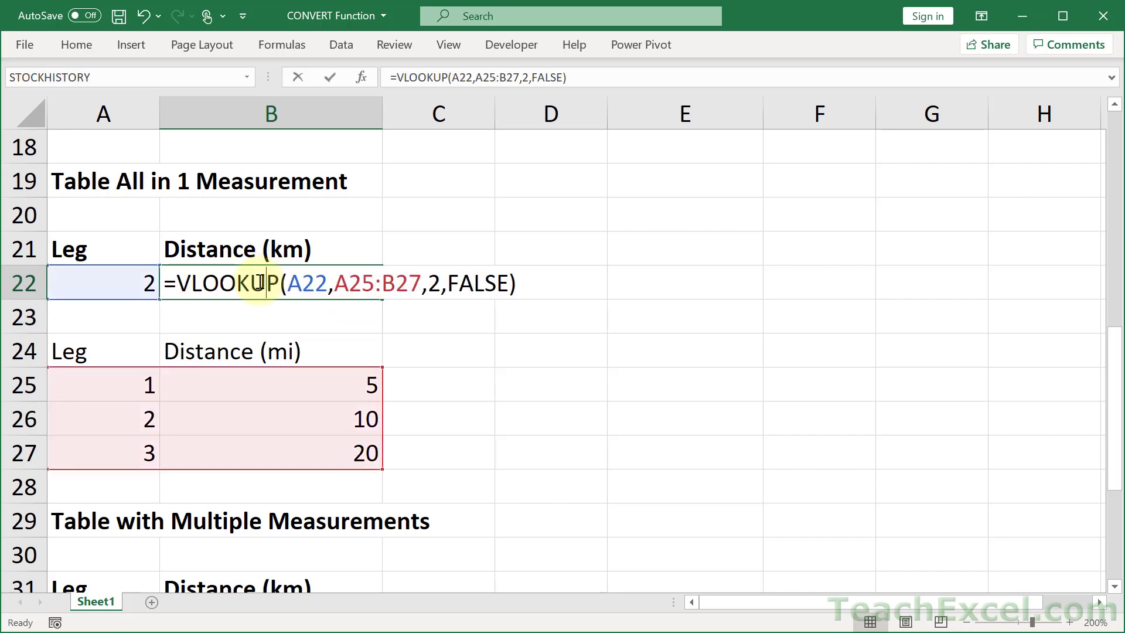
{"action": "left_click", "coordinate": [182, 284]}
{"action": "type", "text": "conv"}
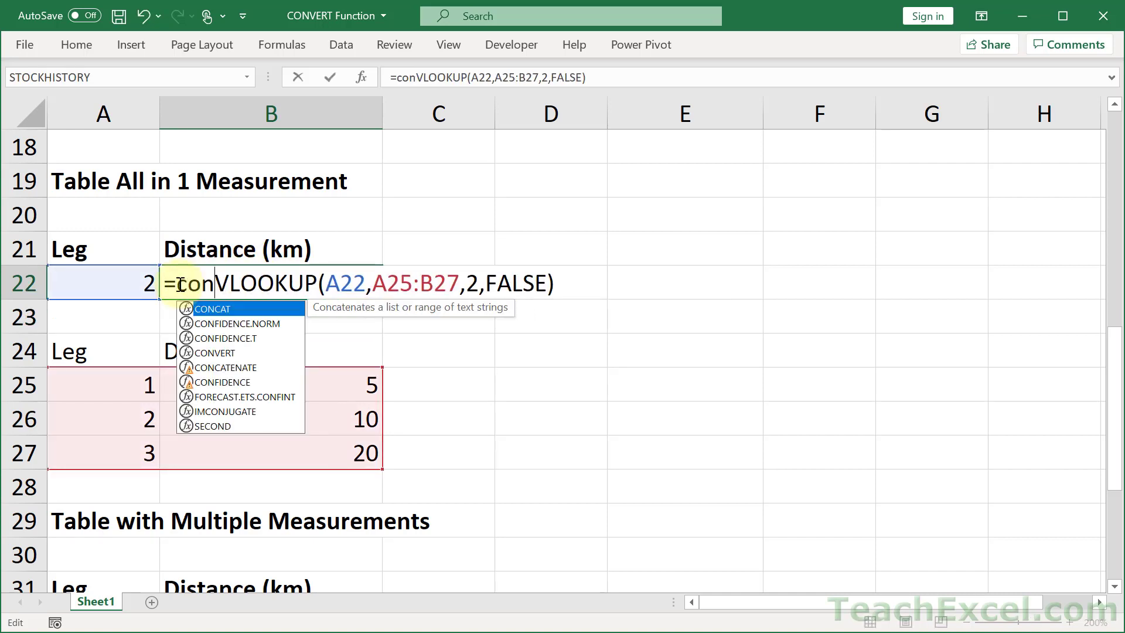
{"action": "key", "text": "Tab"}
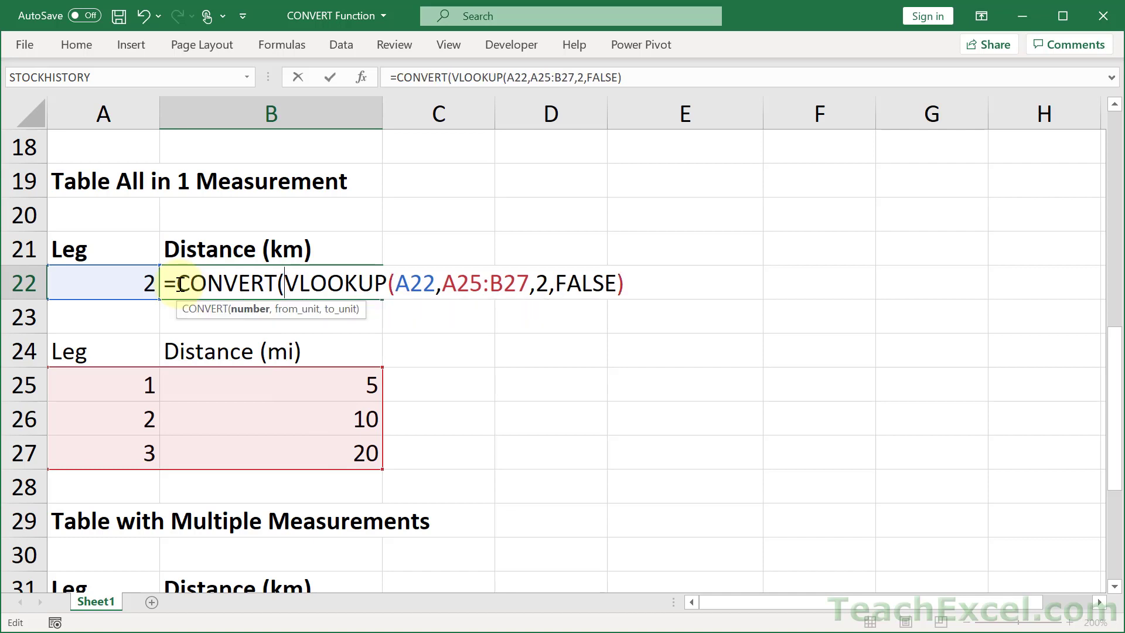
{"action": "left_click_drag", "start_coordinate": [284, 283], "coordinate": [626, 287]}
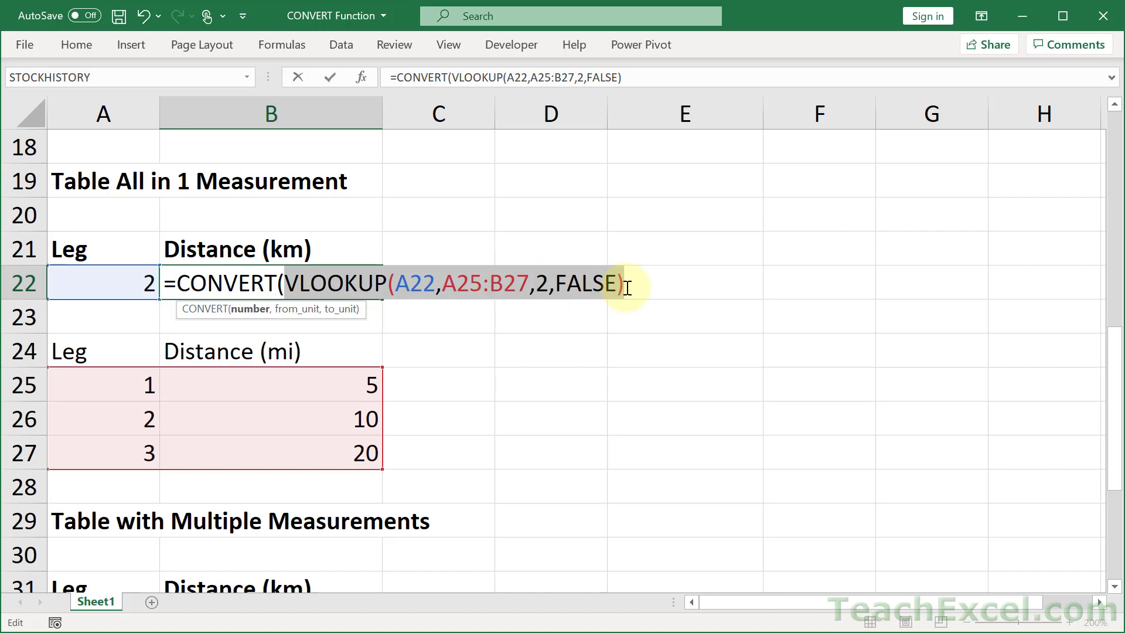
{"action": "left_click", "coordinate": [627, 287]}
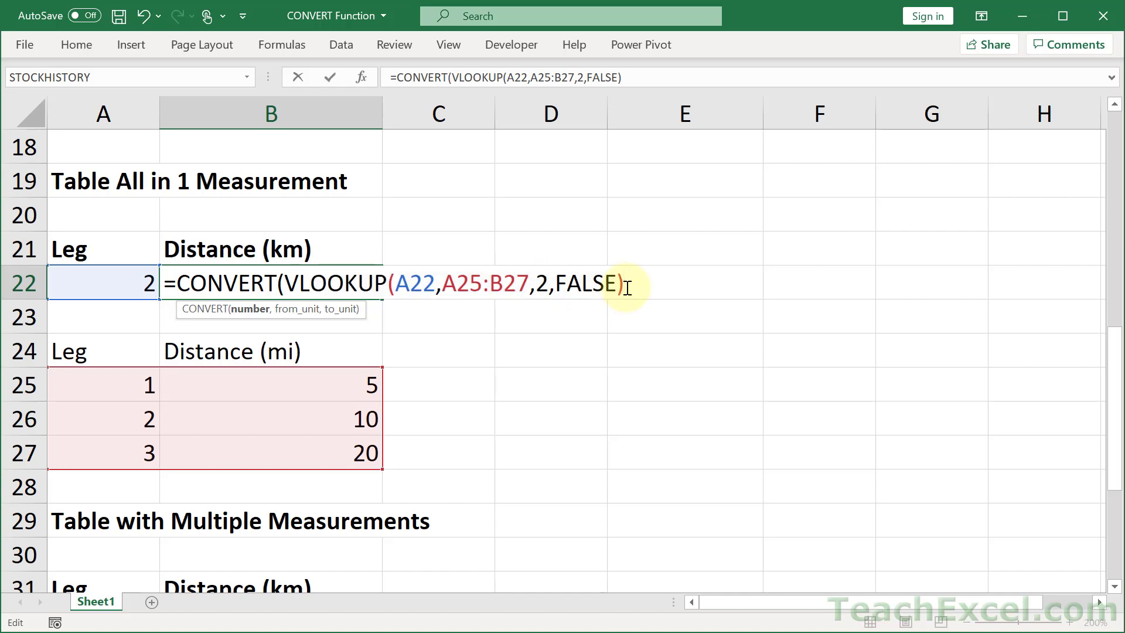
{"action": "type", "text": ",\"mi"}
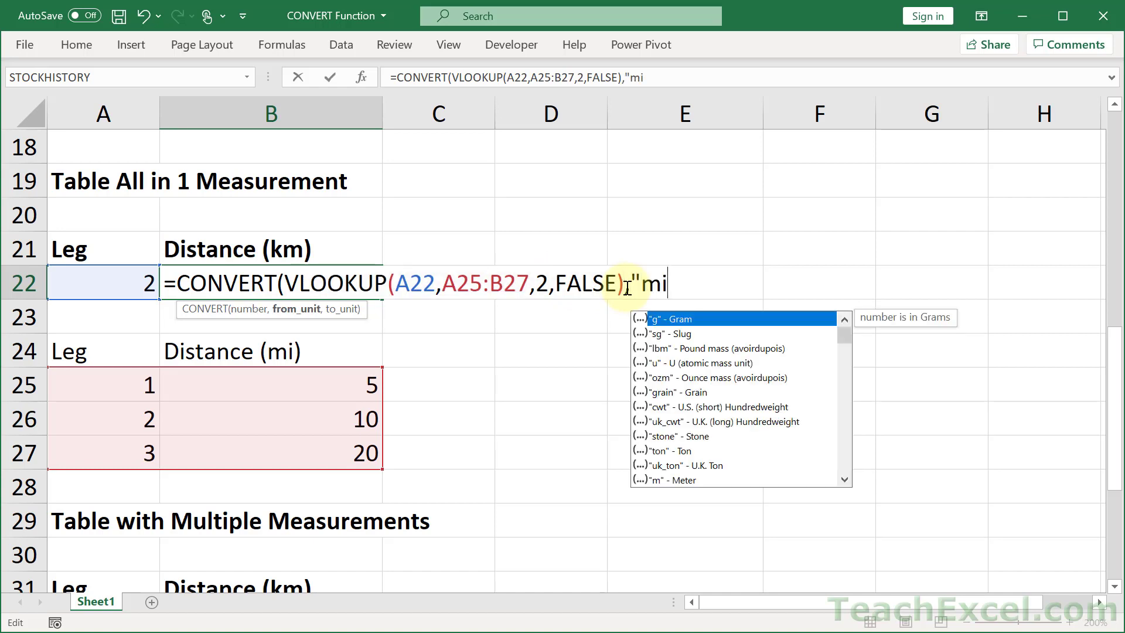
{"action": "type", "text": "\","}
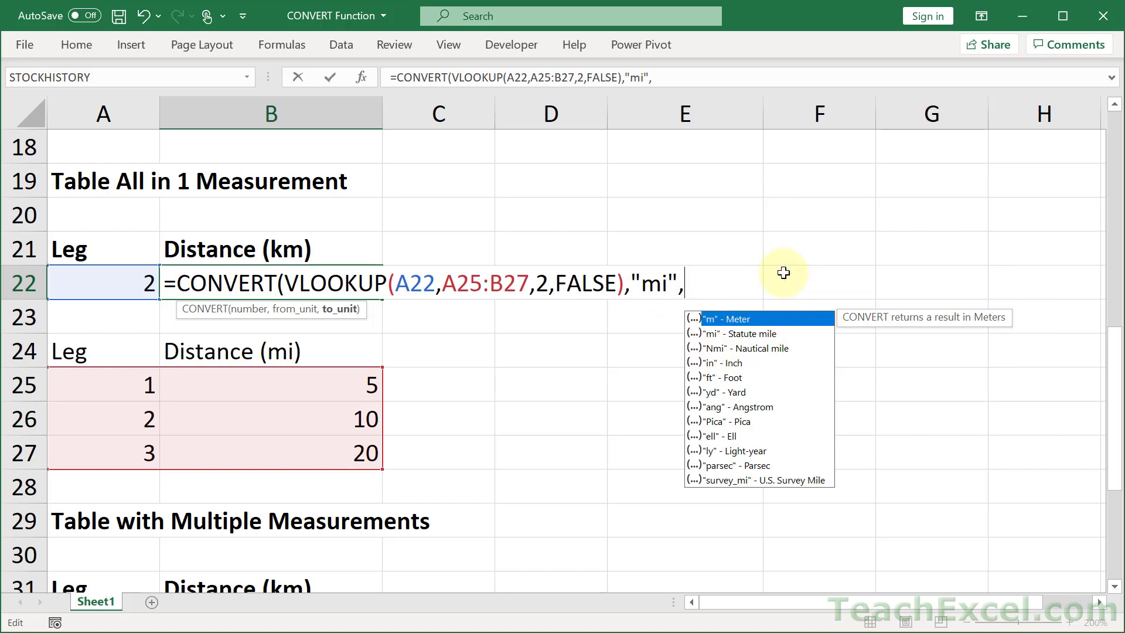
{"action": "type", "text": "\"km\")"}
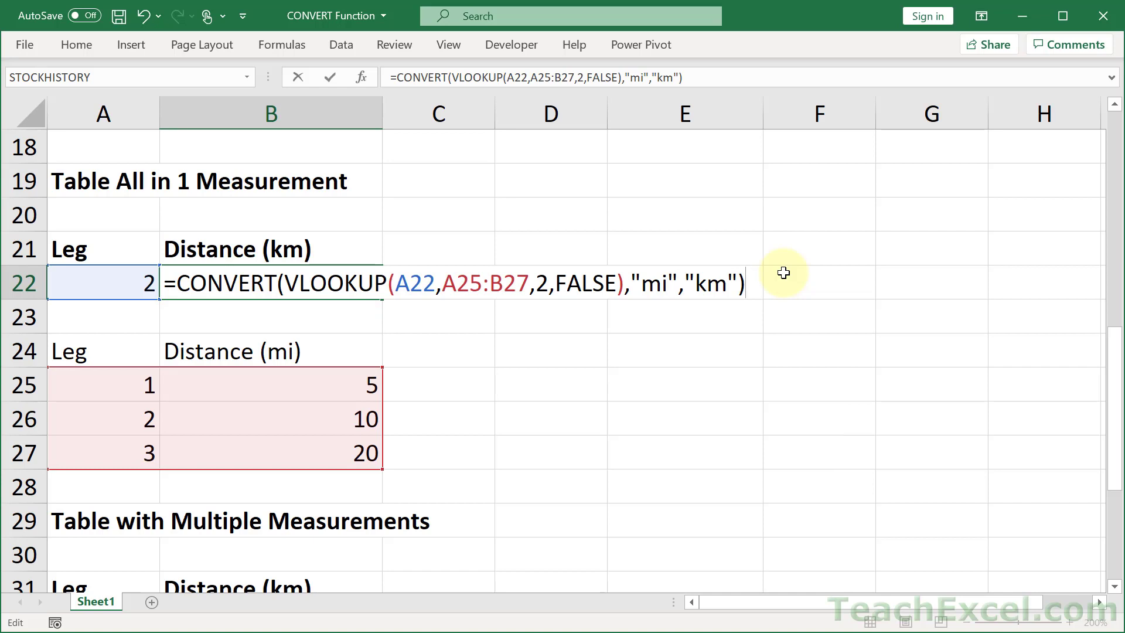
{"action": "key", "text": "Return"}
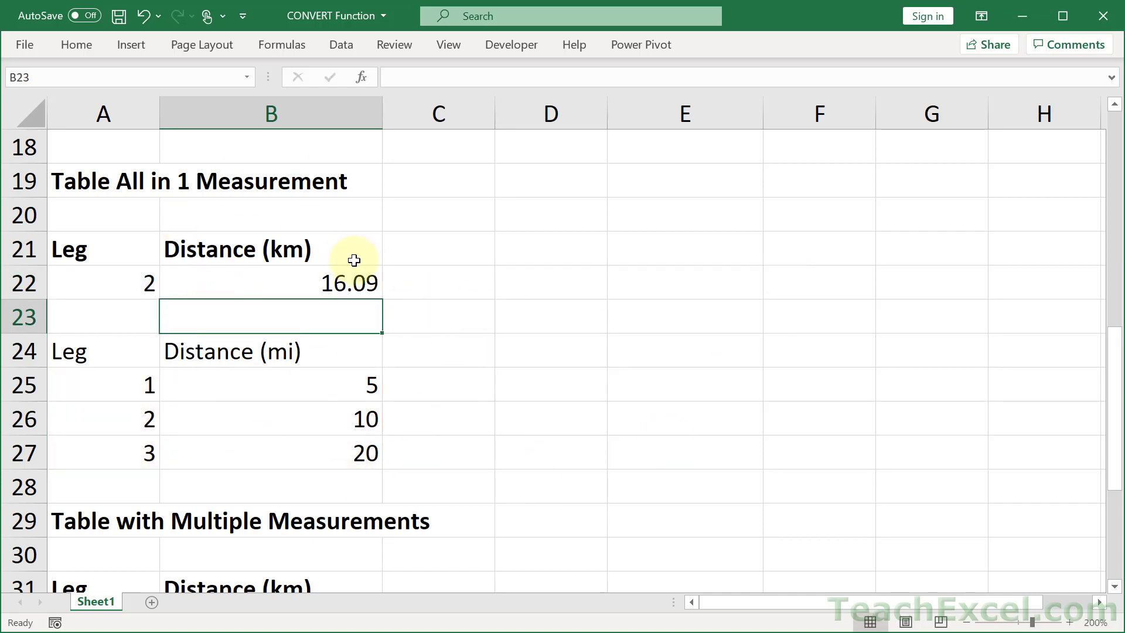
- Move down to the Table with Multiple Measurements and select B32 for the leg distance
{"action": "left_click", "coordinate": [216, 283]}
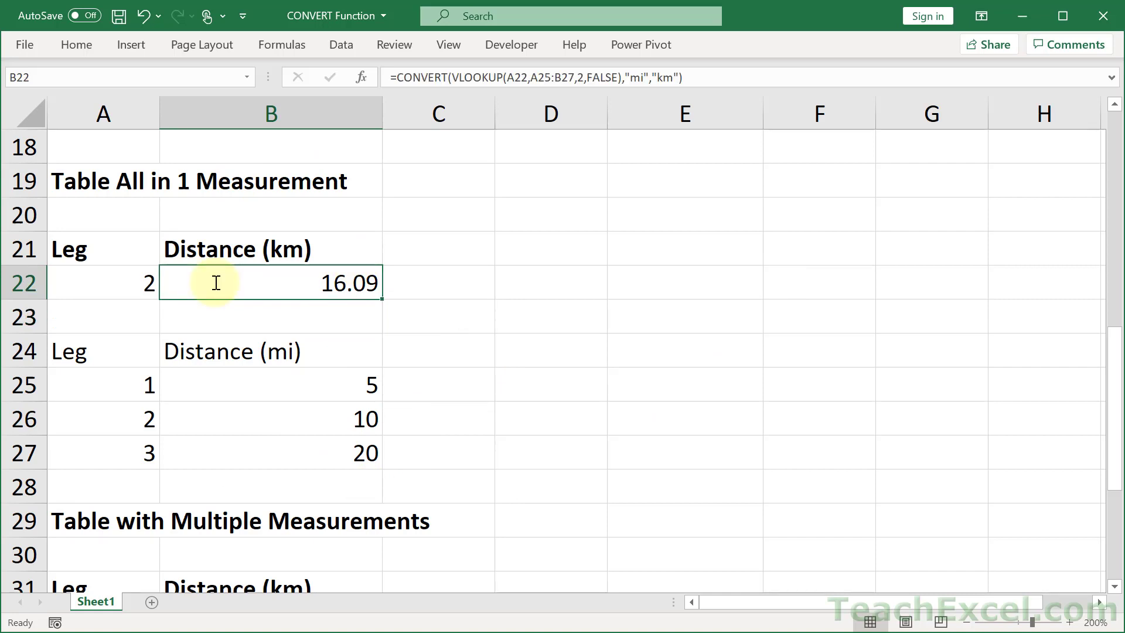
{"action": "scroll", "coordinate": [216, 283], "scroll_direction": "down", "scroll_amount": 3}
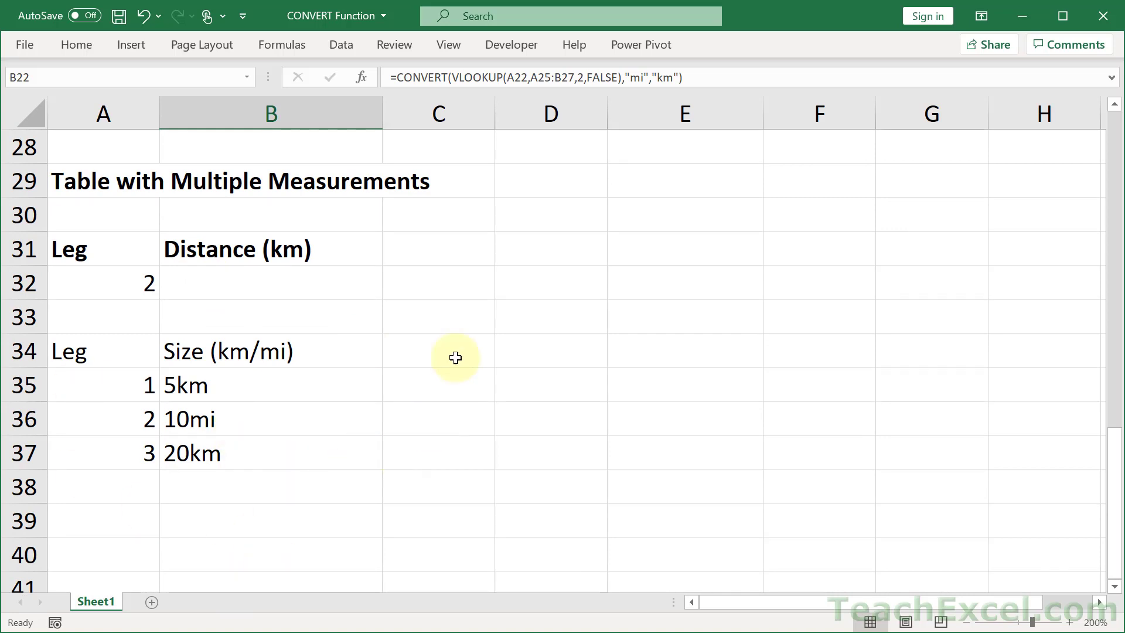
{"action": "left_click", "coordinate": [215, 278]}
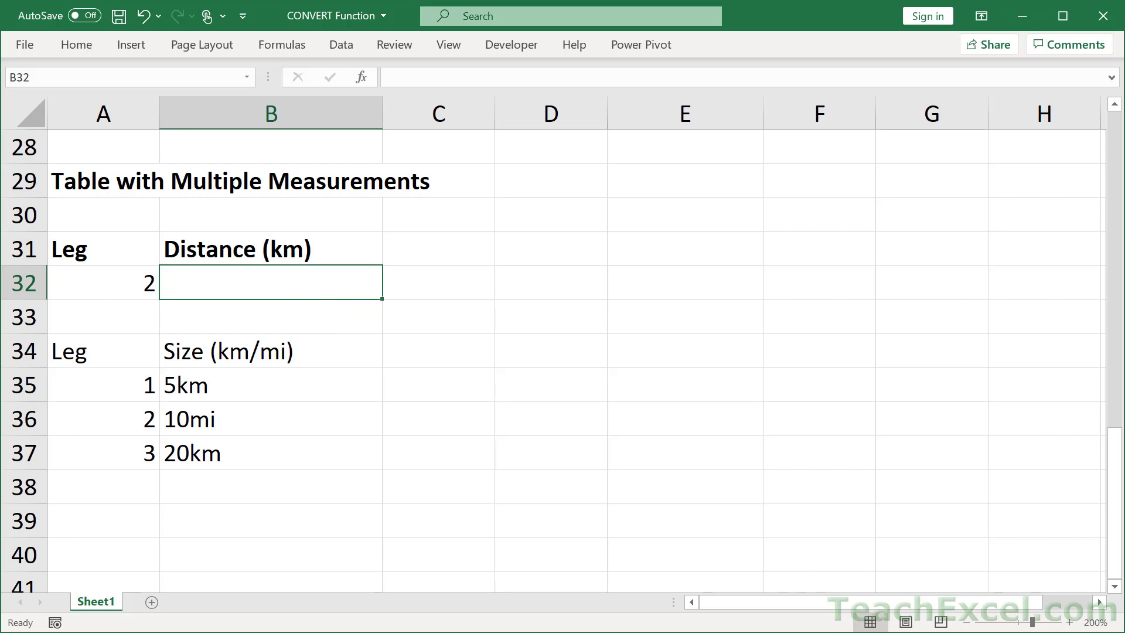
{"action": "scroll", "coordinate": [311, 311], "scroll_direction": "down", "scroll_amount": 1}
{"action": "scroll", "coordinate": [561, 361], "scroll_direction": "down", "scroll_amount": 2}
{"action": "scroll", "coordinate": [561, 360], "scroll_direction": "up", "scroll_amount": 2}
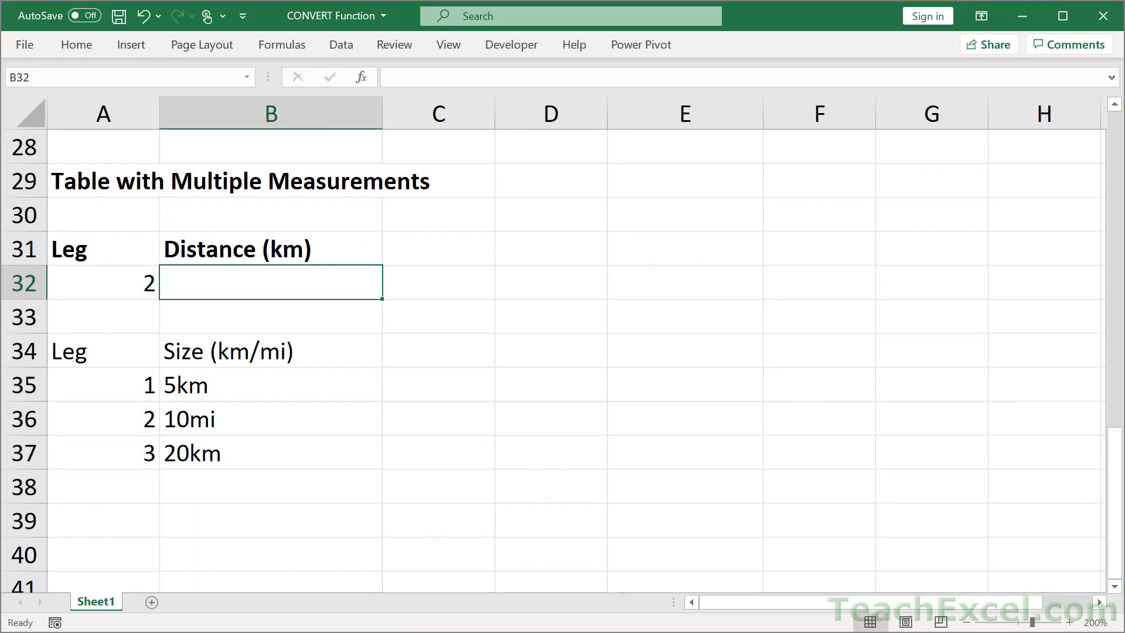
{"action": "scroll", "coordinate": [472, 397], "scroll_direction": "up", "scroll_amount": 1}
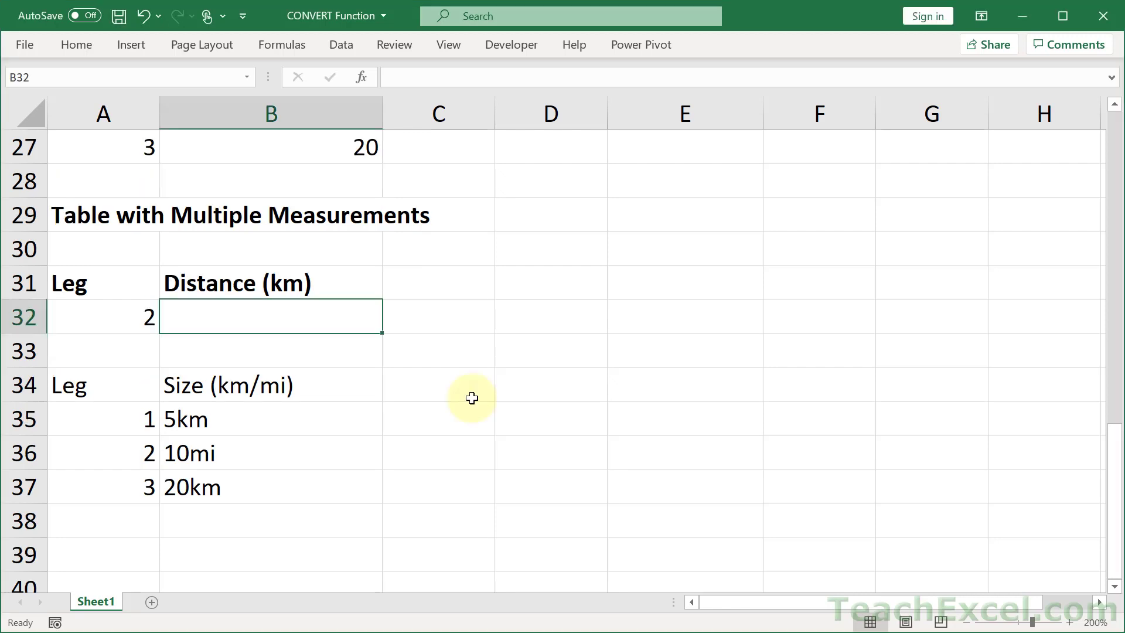
- Put Helper 1, Helper 2 and Helper 3 in C34:E34 and begin a formula in C35
{"action": "left_click", "coordinate": [472, 398]}
{"action": "type", "text": "Helper"}
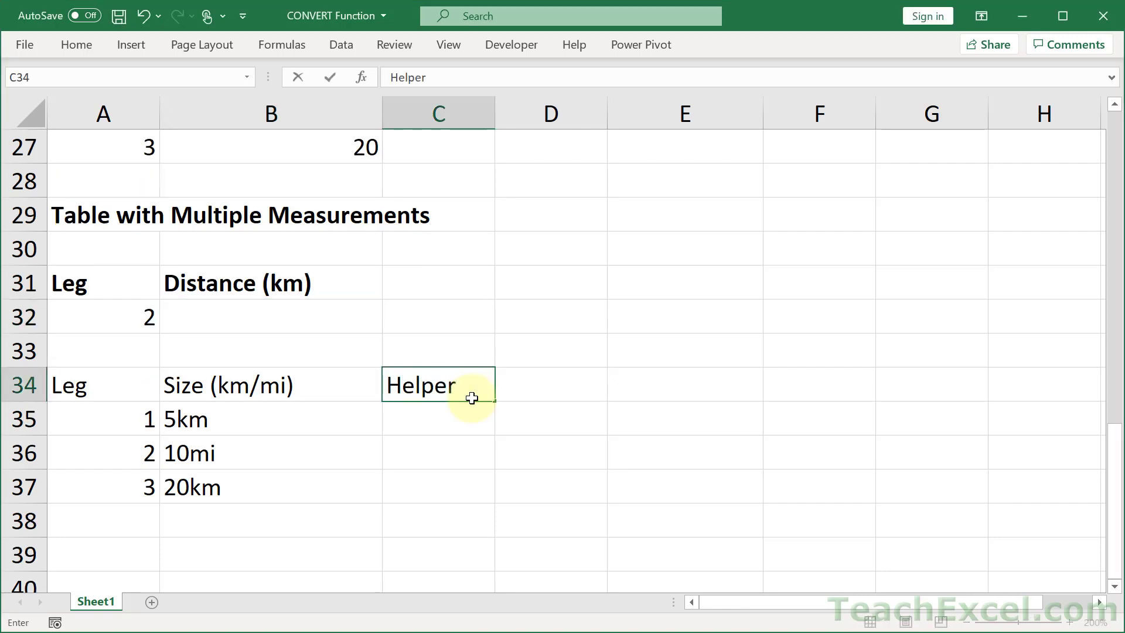
{"action": "type", "text": " 1"}
{"action": "key", "text": "ctrl+Return"}
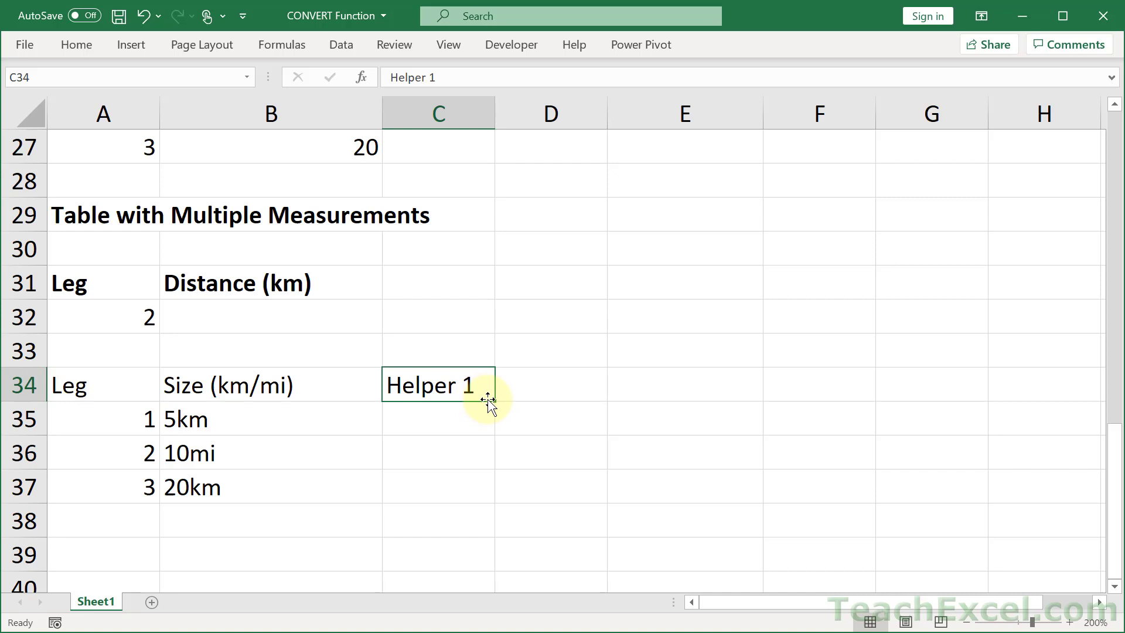
{"action": "left_click_drag", "start_coordinate": [495, 401], "coordinate": [722, 405]}
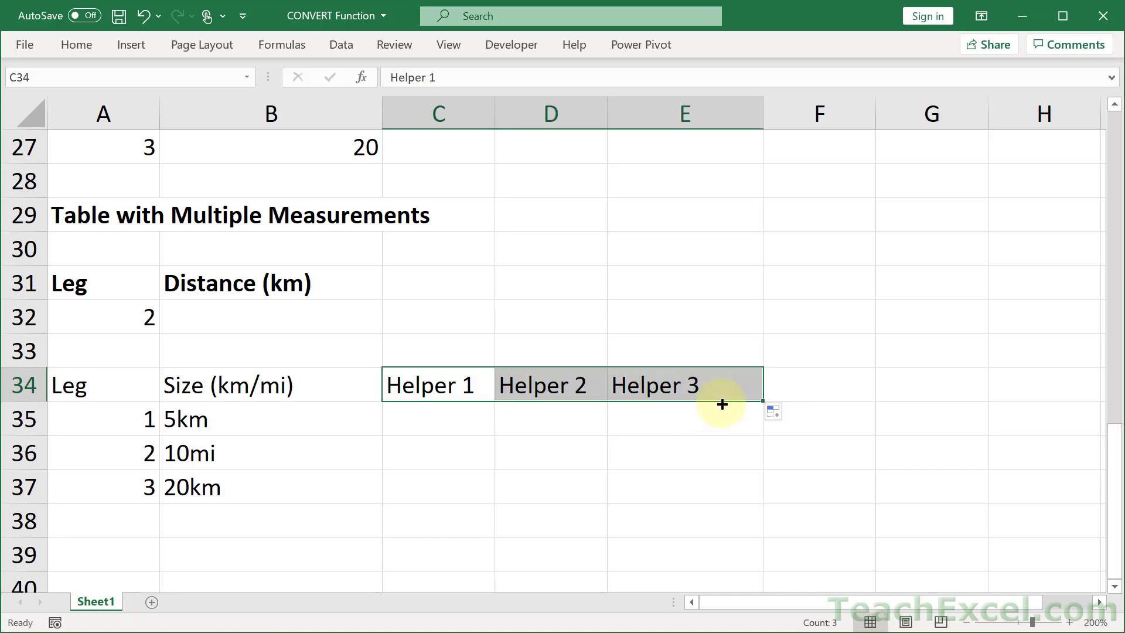
{"action": "left_click", "coordinate": [457, 382]}
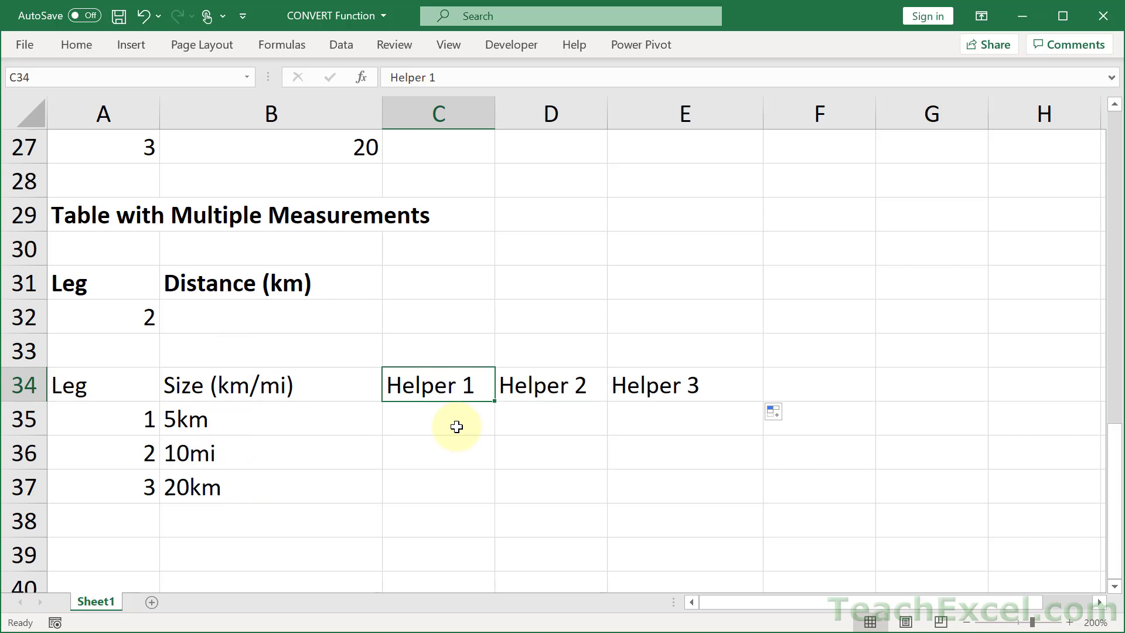
{"action": "left_click", "coordinate": [435, 418]}
{"action": "type", "text": "="}
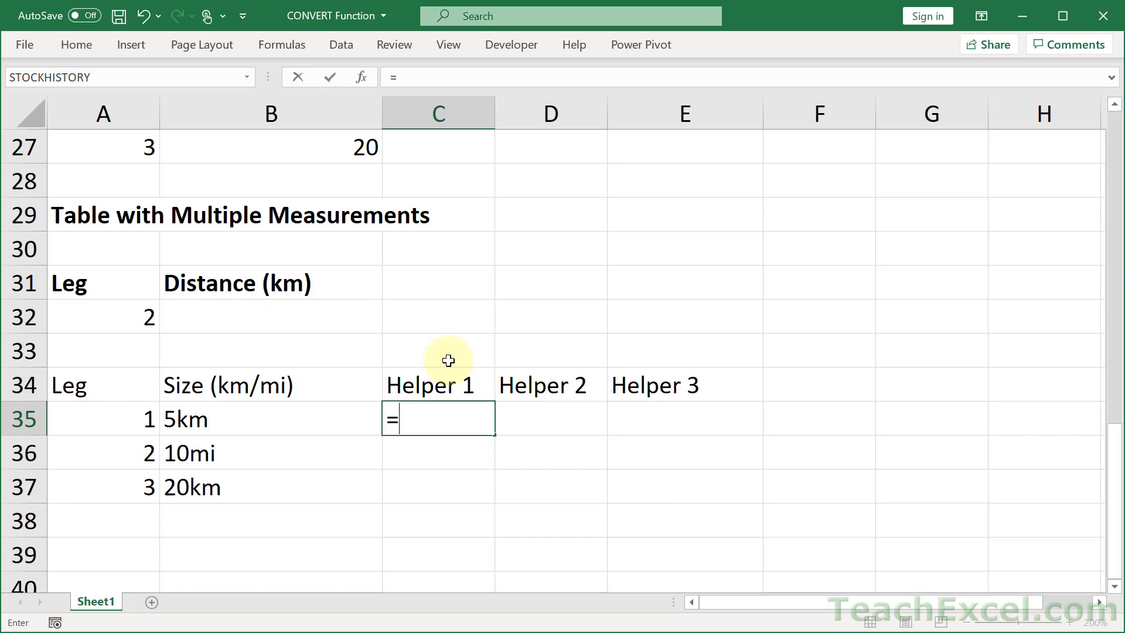
- Enter =LEFT(B35,LEN(B35)-2) in C35 to extract the number 5 from 5km
{"action": "type", "text": "lef"}
{"action": "key", "text": "Tab"}
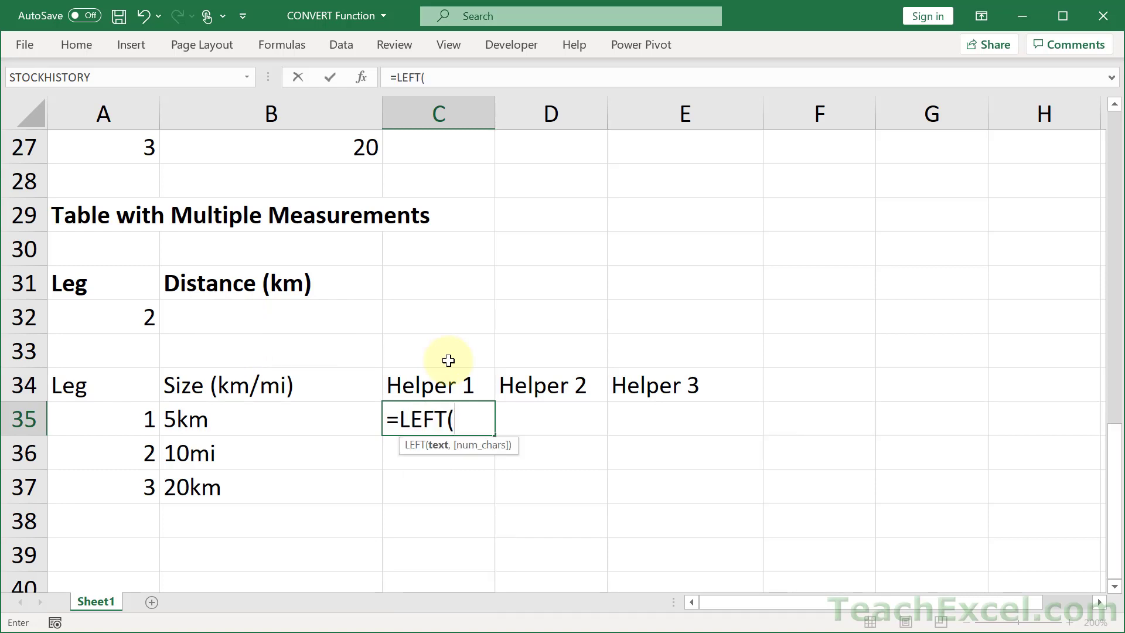
{"action": "left_click", "coordinate": [218, 422]}
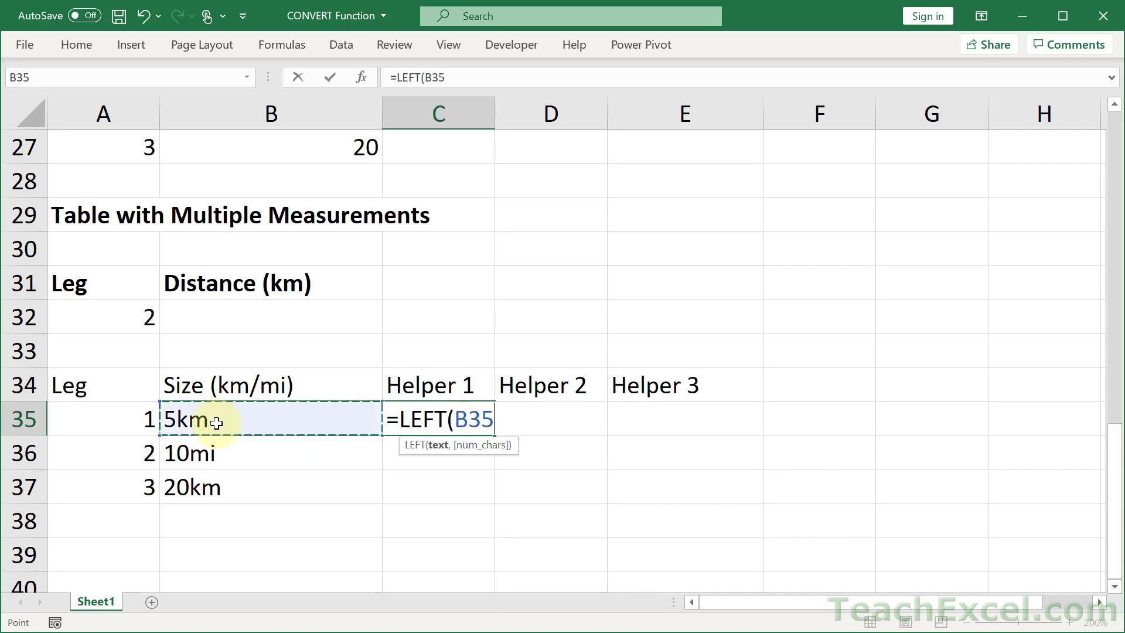
{"action": "type", "text": ","}
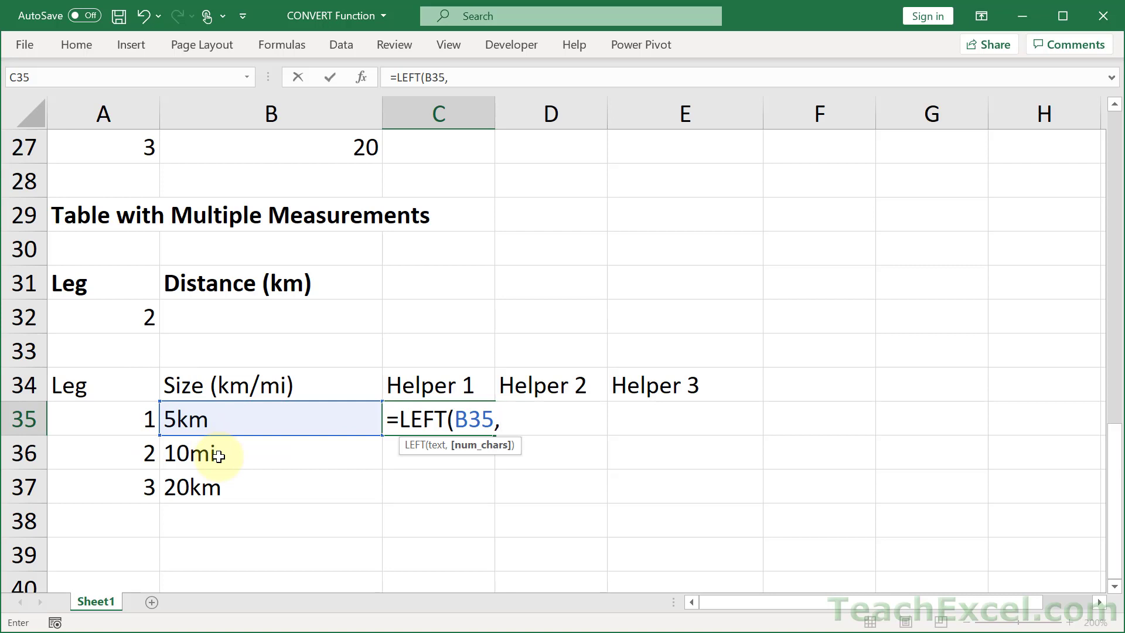
{"action": "type", "text": "len"}
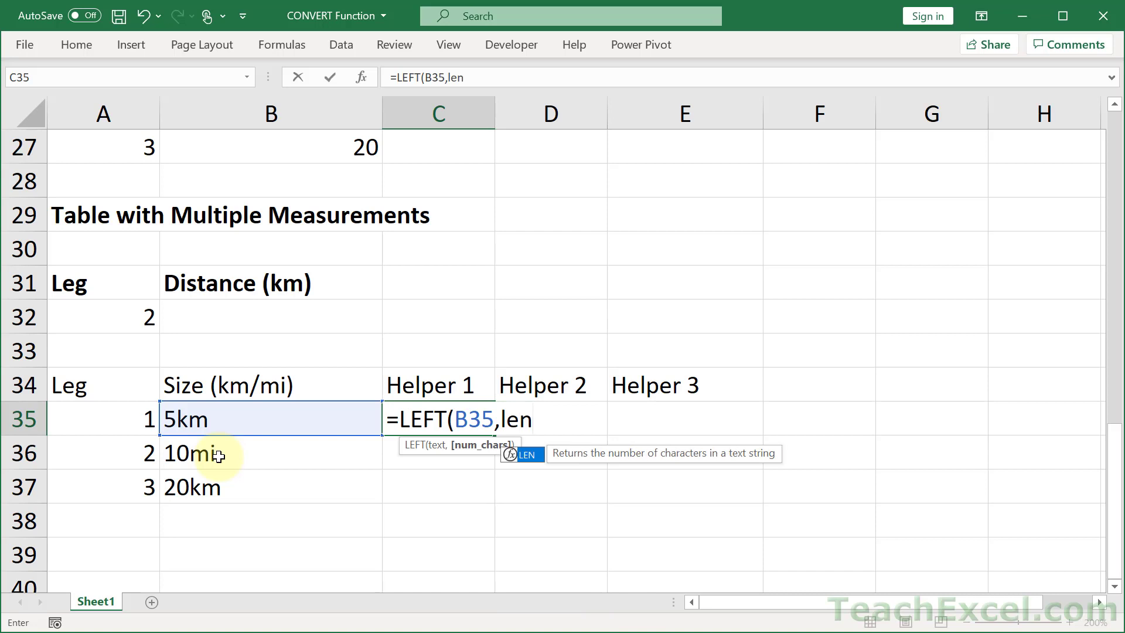
{"action": "key", "text": "Tab"}
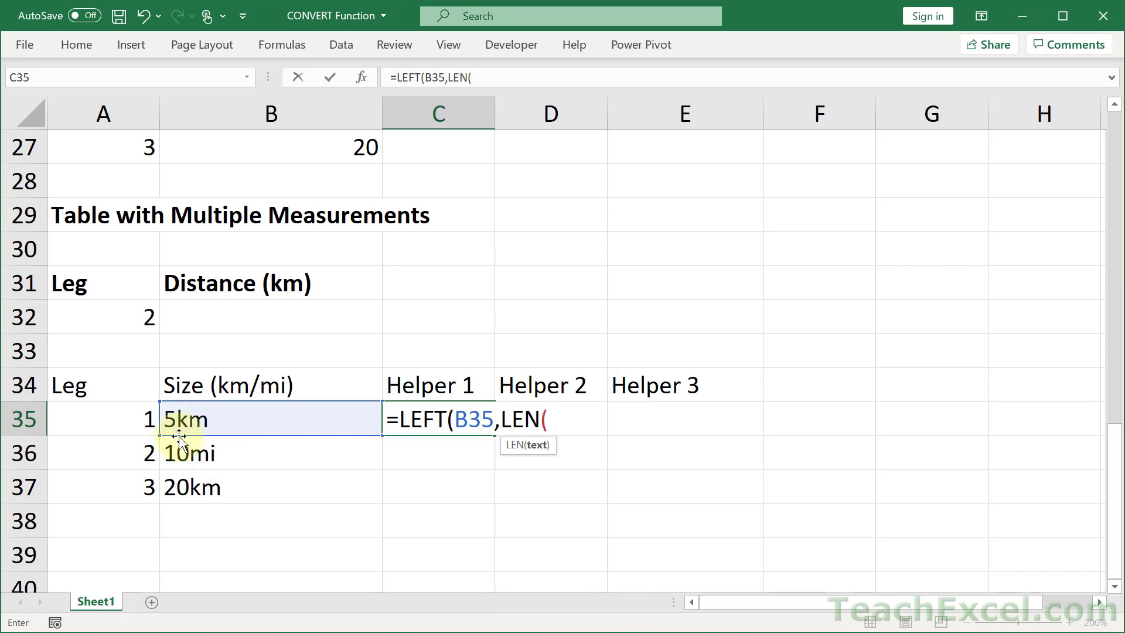
{"action": "left_click", "coordinate": [227, 425]}
{"action": "type", "text": ")"}
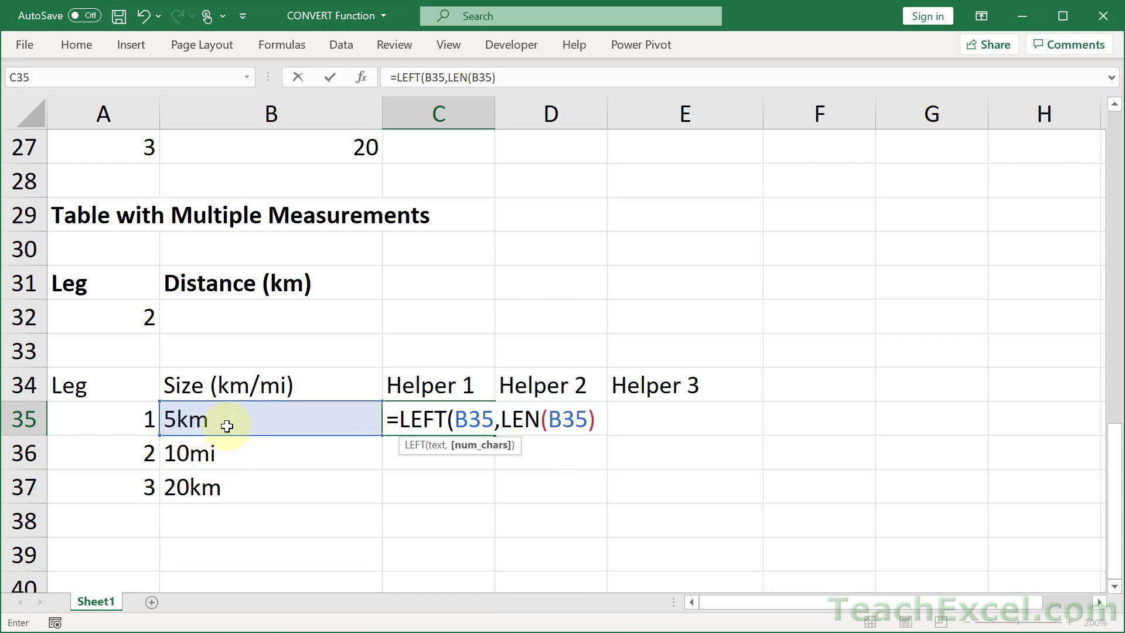
{"action": "type", "text": "-2)"}
{"action": "key", "text": "Return"}
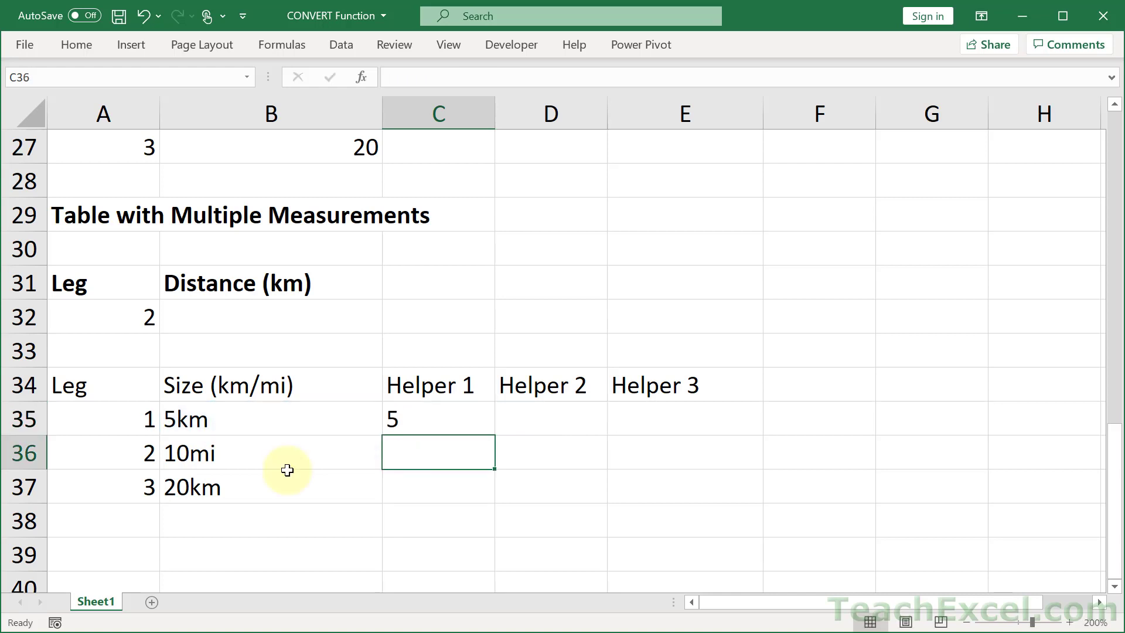
- Fill the Helper 1 formula down to C37 and check the copies in C36 and C37
{"action": "left_click", "coordinate": [469, 418]}
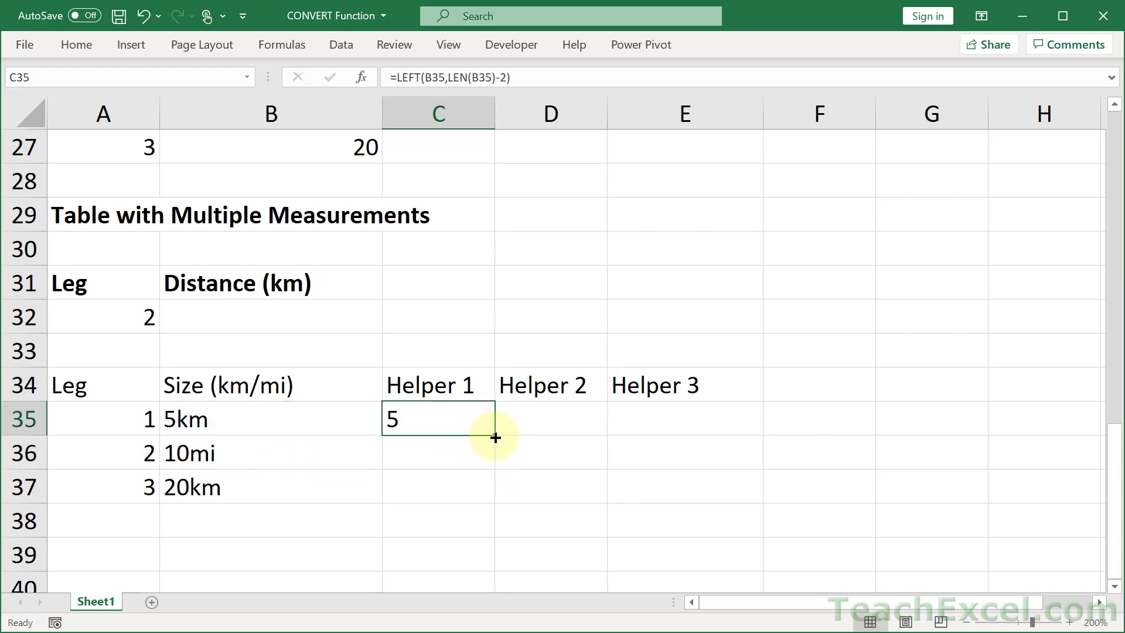
{"action": "double_click", "coordinate": [495, 437]}
{"action": "left_click", "coordinate": [410, 454]}
{"action": "left_click", "coordinate": [414, 486]}
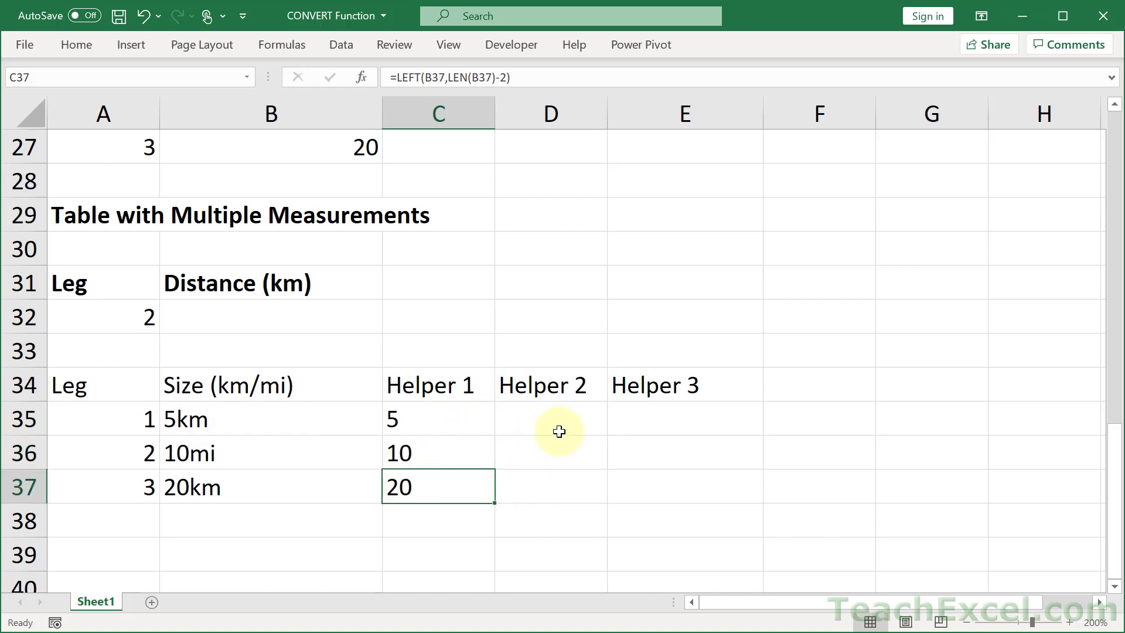
- Enter =RIGHT(B35,2) in D35 to pull the unit km from B35
{"action": "left_click", "coordinate": [539, 417]}
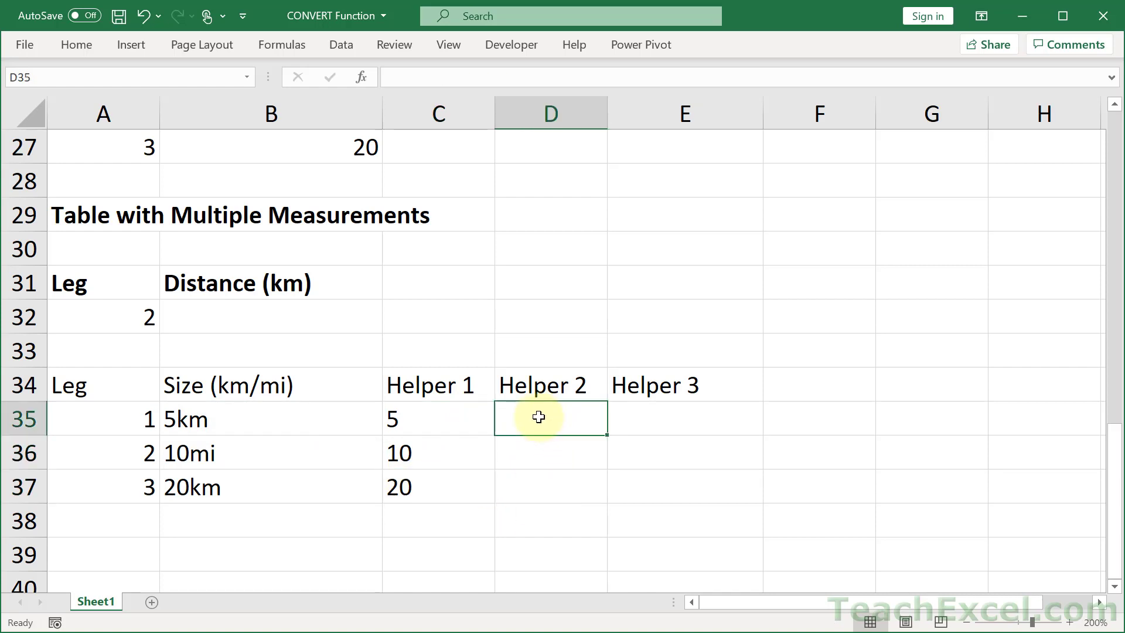
{"action": "type", "text": "=ri"}
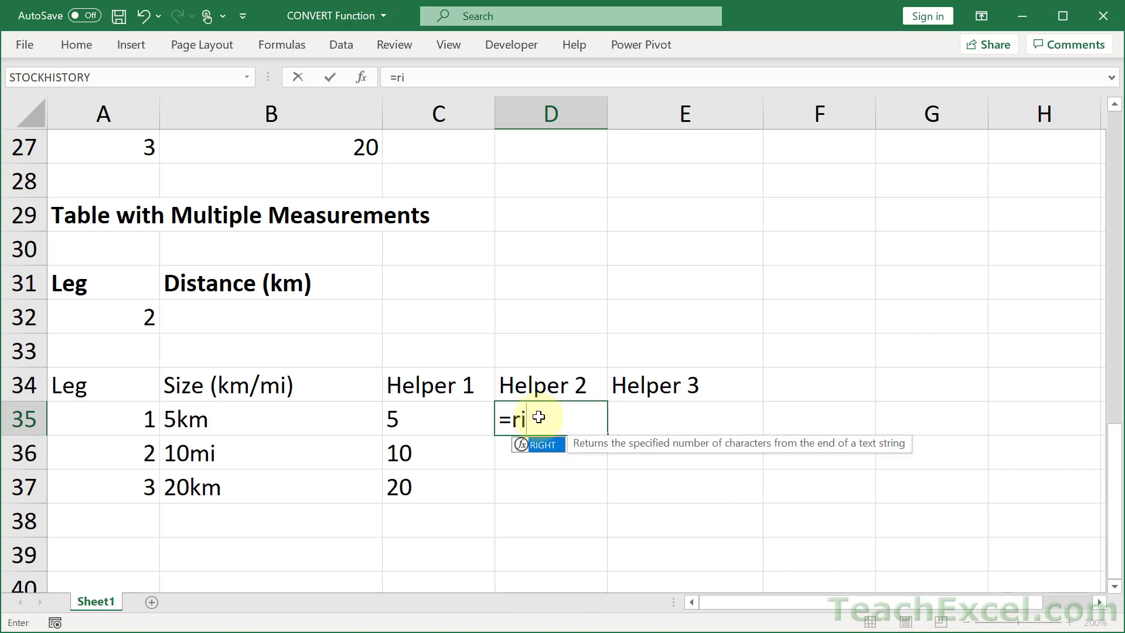
{"action": "key", "text": "Tab"}
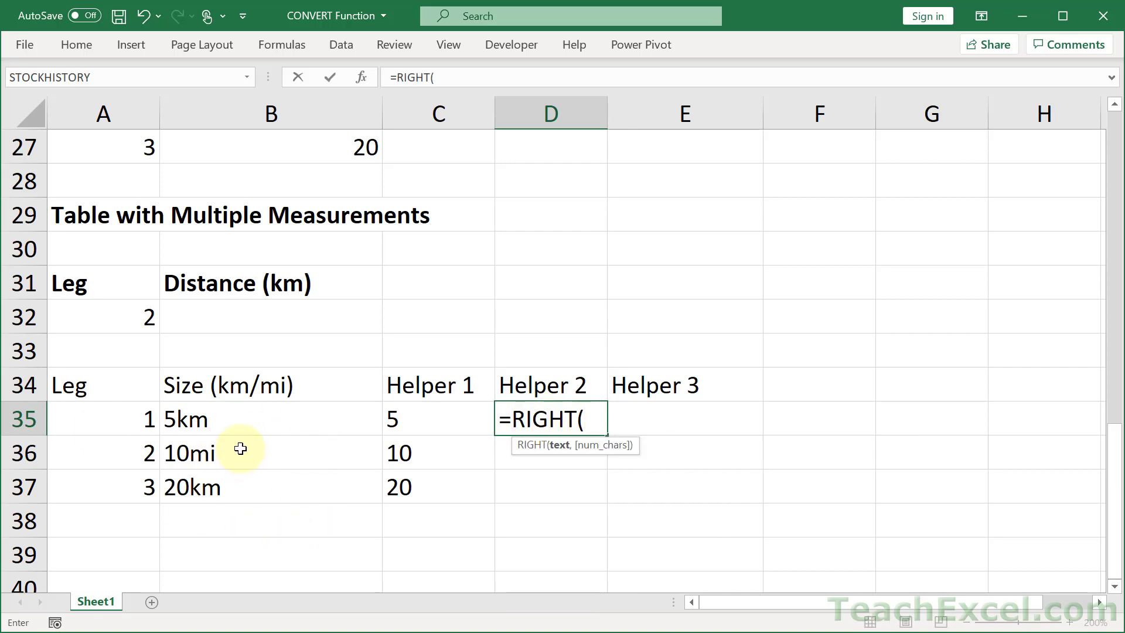
{"action": "left_click", "coordinate": [234, 425]}
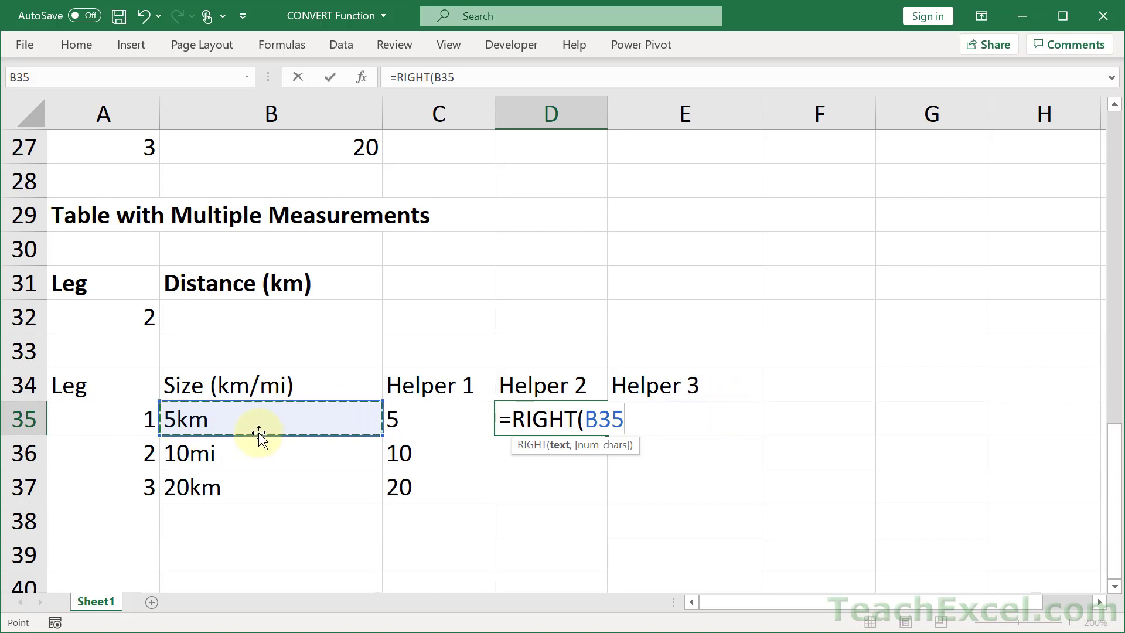
{"action": "type", "text": ","}
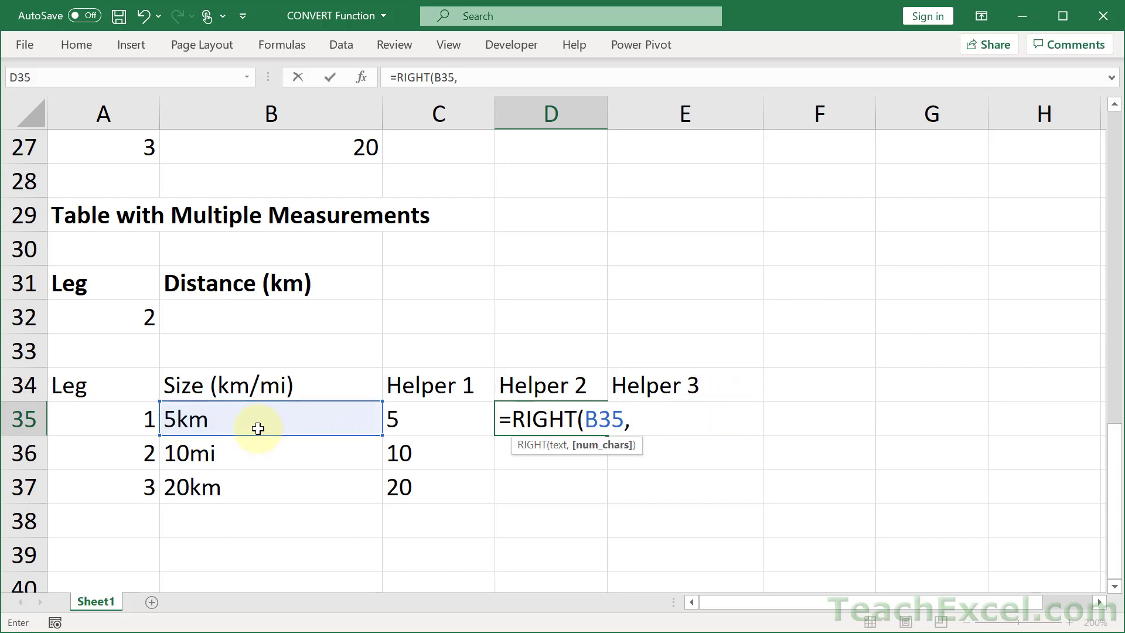
{"action": "type", "text": "2)"}
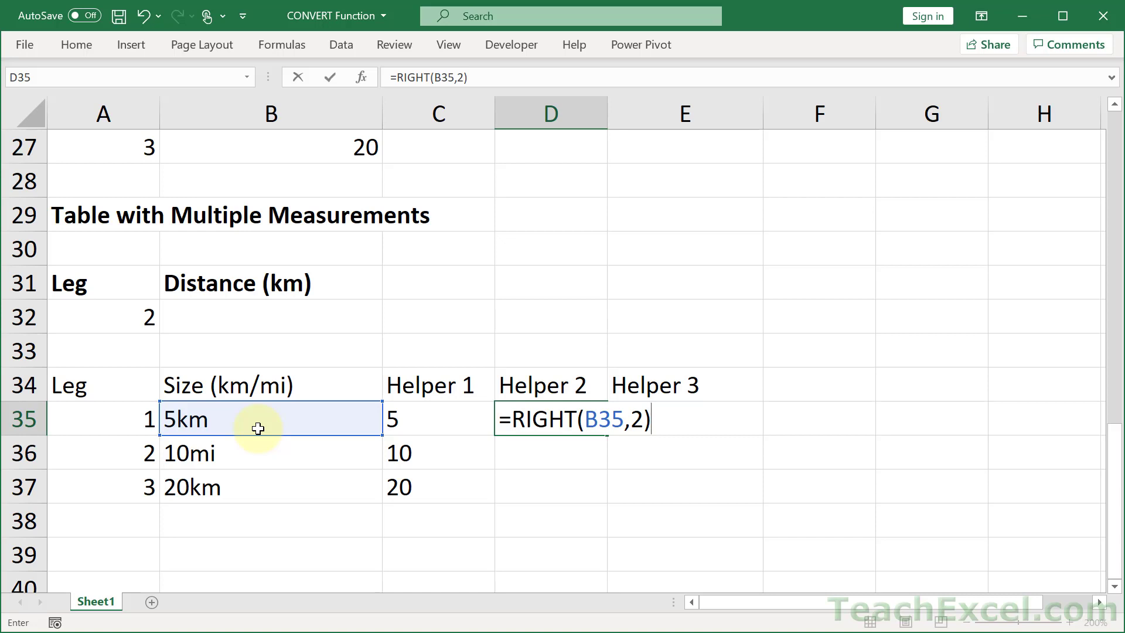
{"action": "key", "text": "Return"}
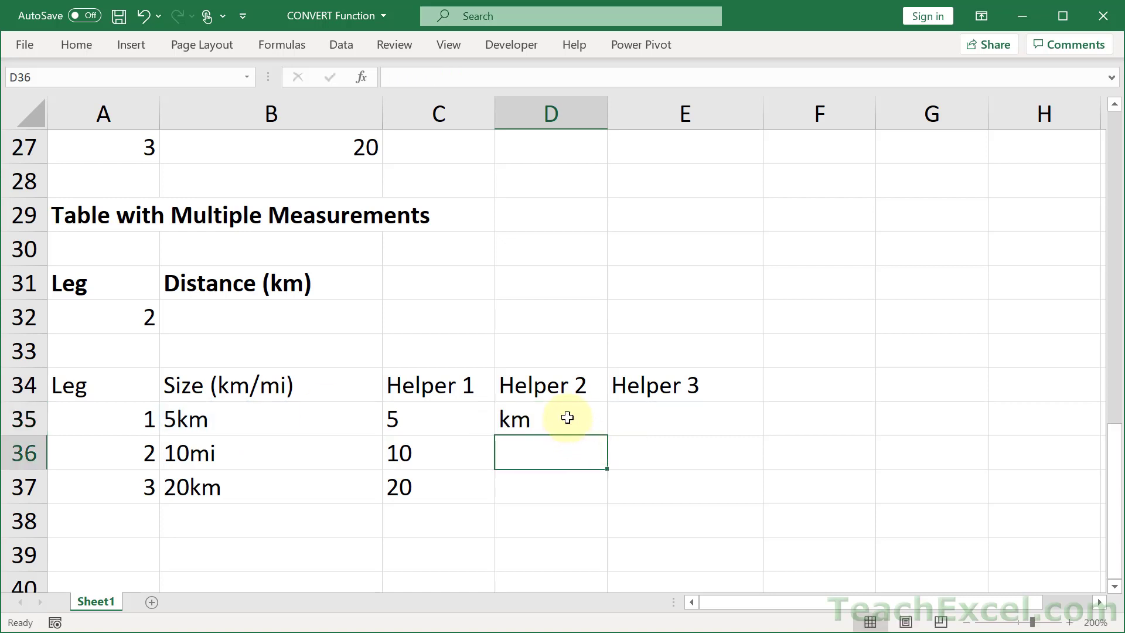
- Fill the unit formula down to D37, review the Helper 1 and 2 formulas, and start an IF in E35
{"action": "left_click", "coordinate": [598, 428]}
{"action": "double_click", "coordinate": [606, 433]}
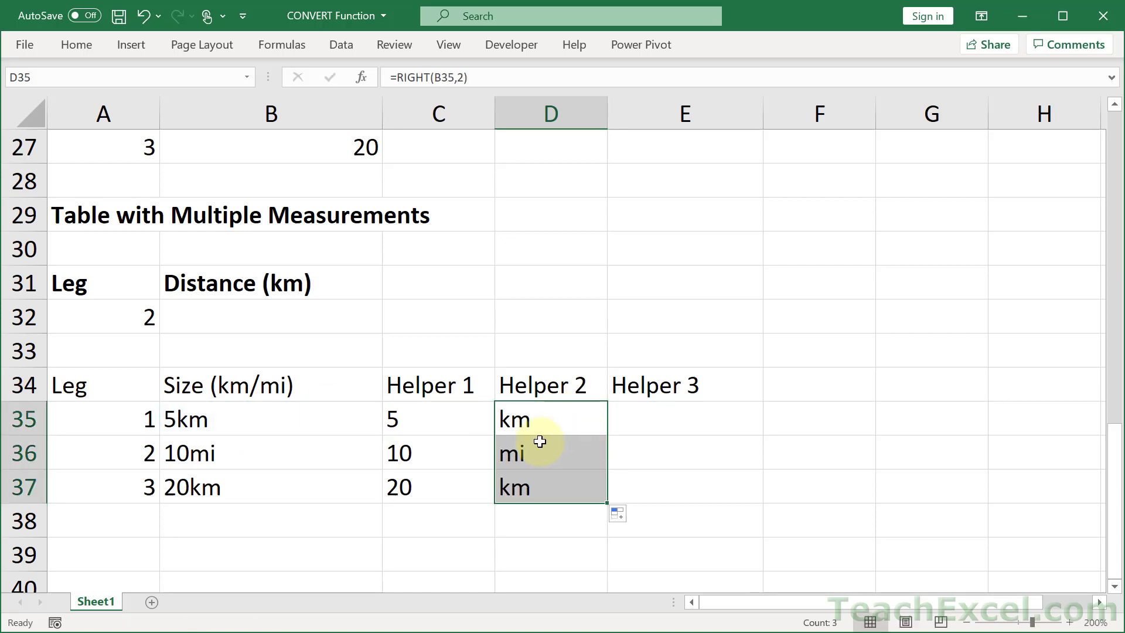
{"action": "left_click", "coordinate": [539, 445]}
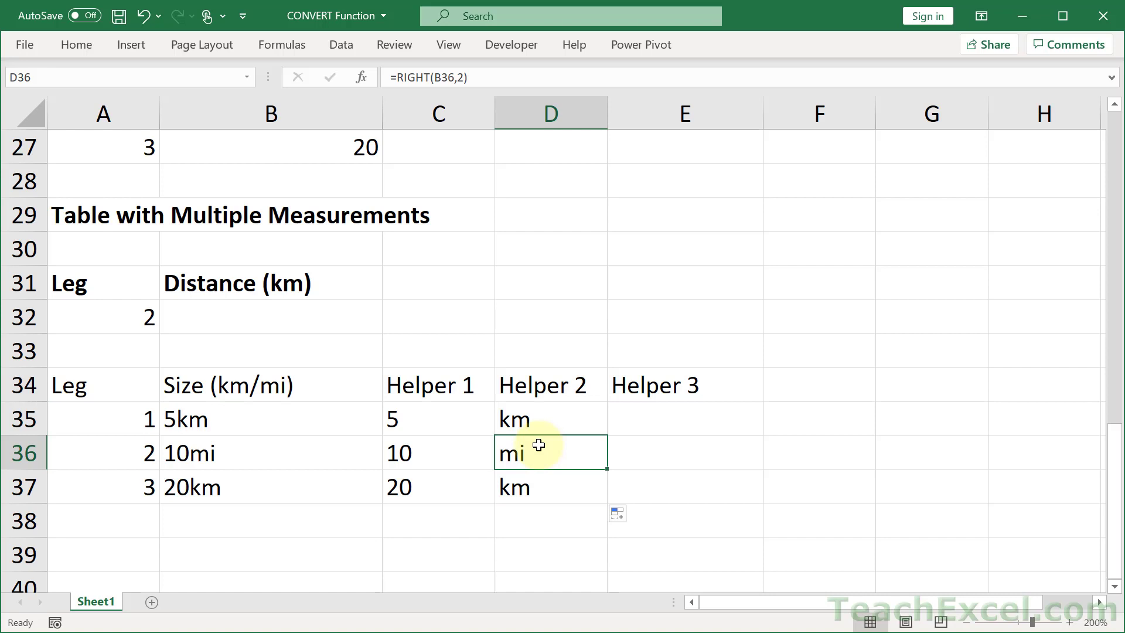
{"action": "left_click", "coordinate": [553, 417]}
{"action": "left_click", "coordinate": [545, 459]}
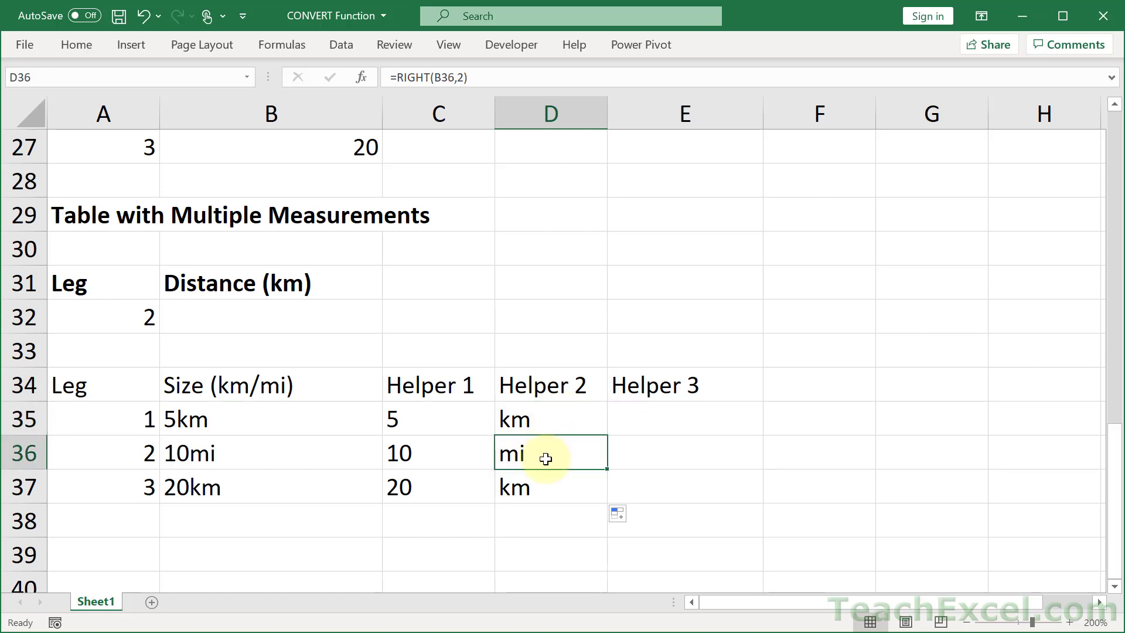
{"action": "left_click", "coordinate": [545, 423]}
{"action": "left_click", "coordinate": [448, 410]}
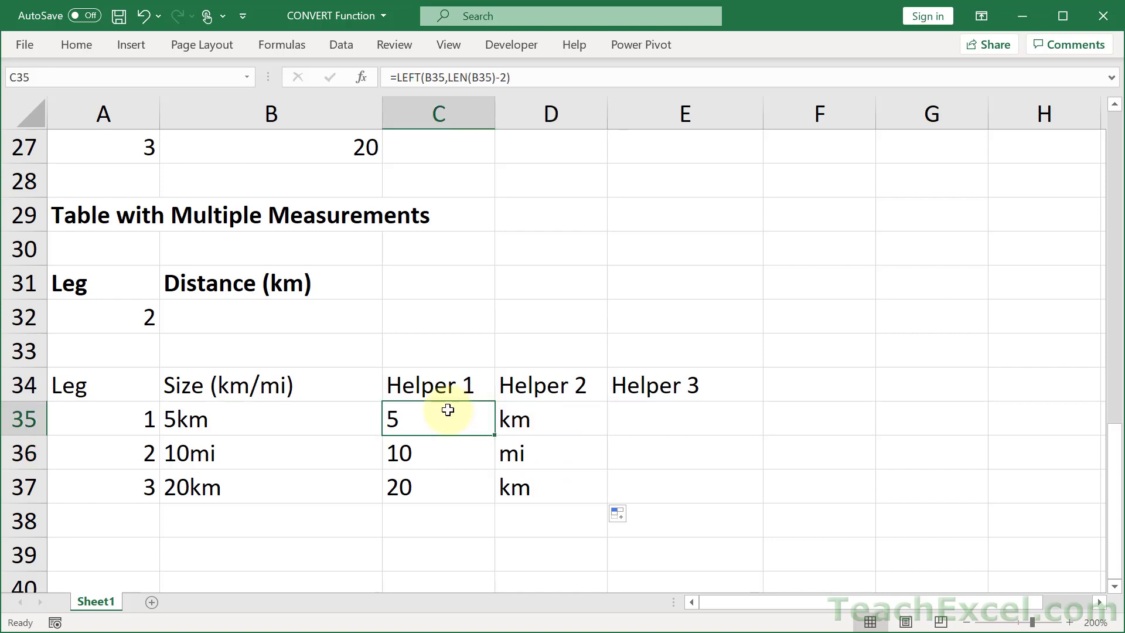
{"action": "left_click", "coordinate": [443, 452]}
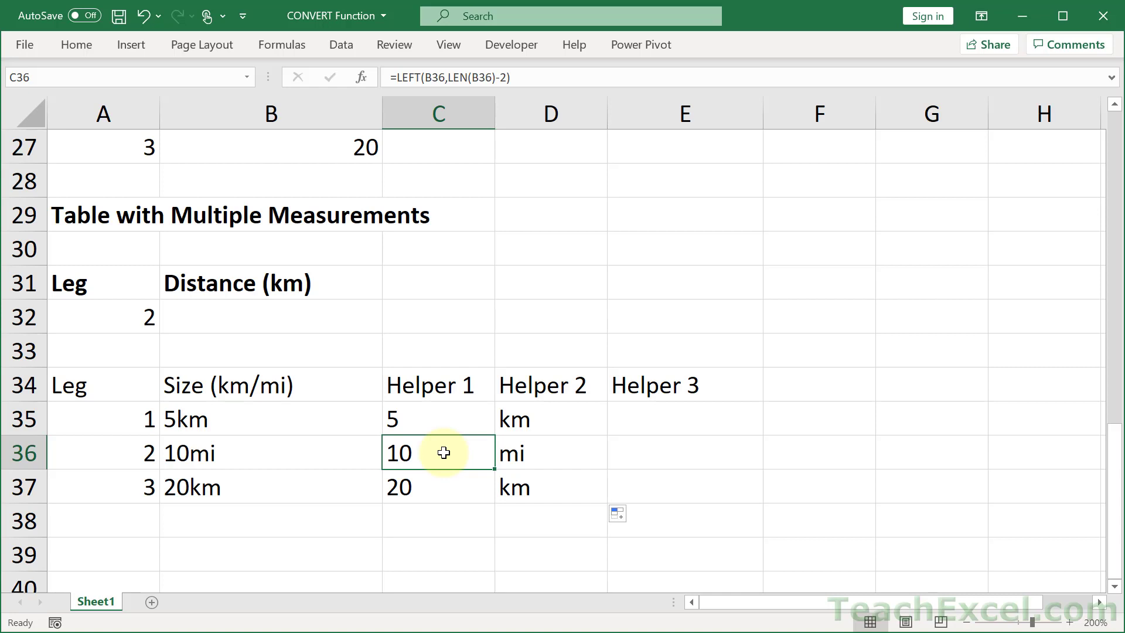
{"action": "left_click", "coordinate": [615, 422]}
{"action": "type", "text": "=IF("}
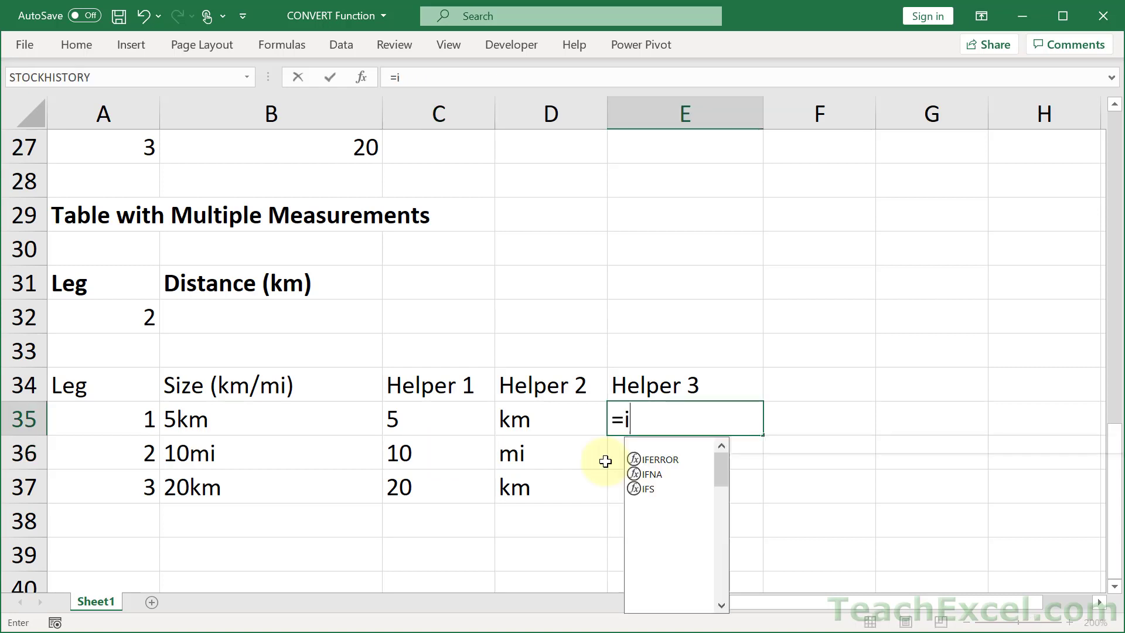
- Complete E35 as =IF(D35="km",C35,CONVERT(C35,"mi","km")), returning 5 for the first leg
{"action": "left_click", "coordinate": [560, 428]}
{"action": "type", "text": "=\""}
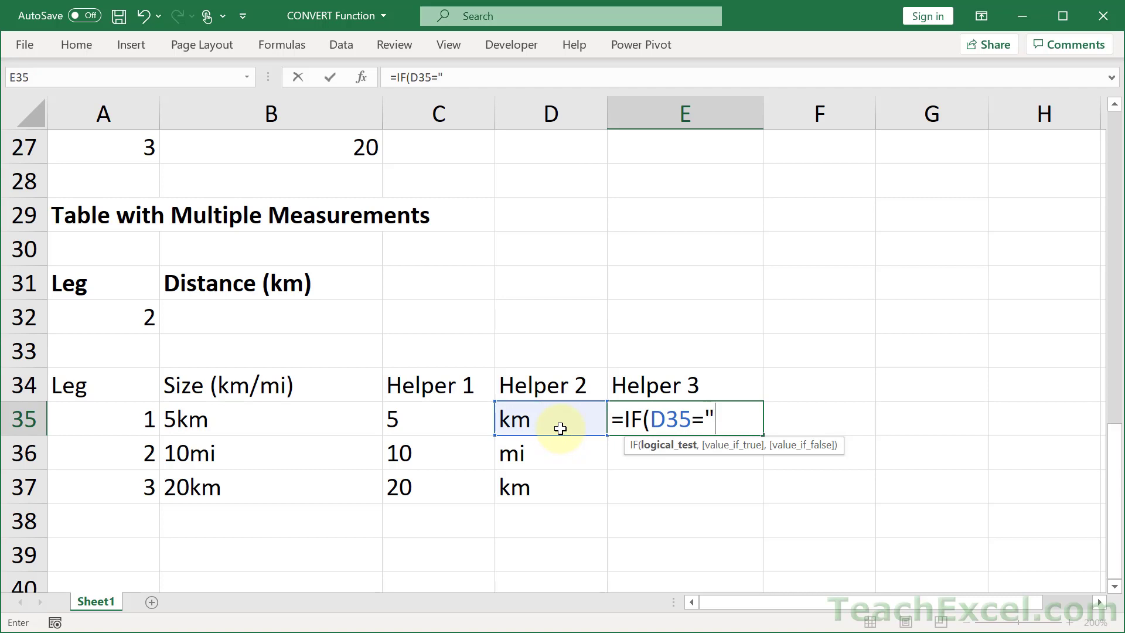
{"action": "type", "text": "km\","}
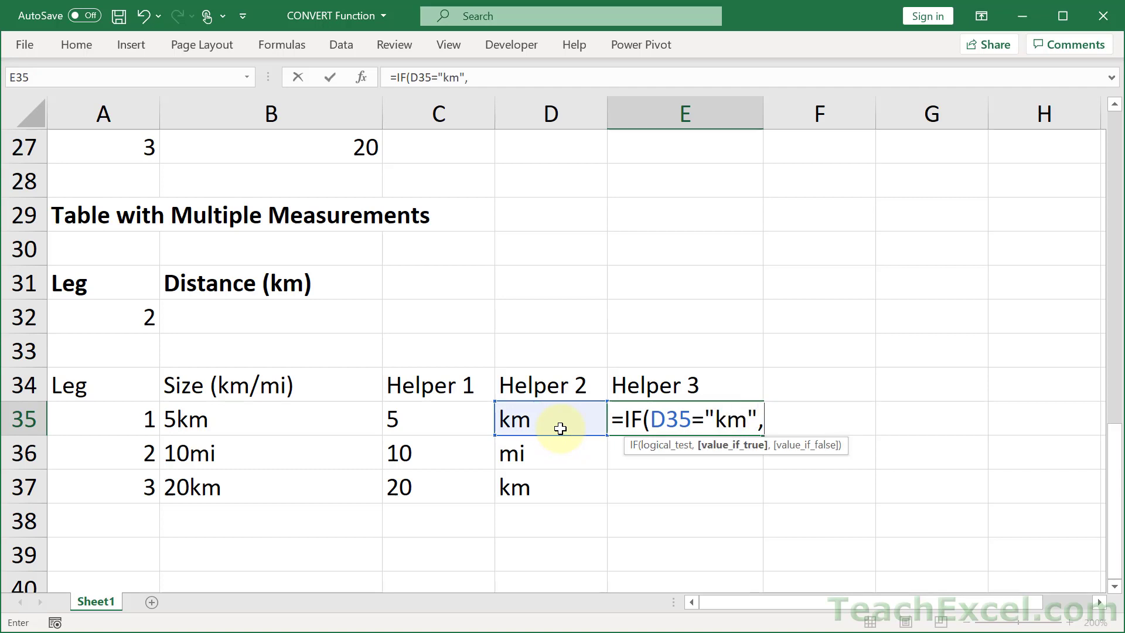
{"action": "left_click", "coordinate": [434, 420]}
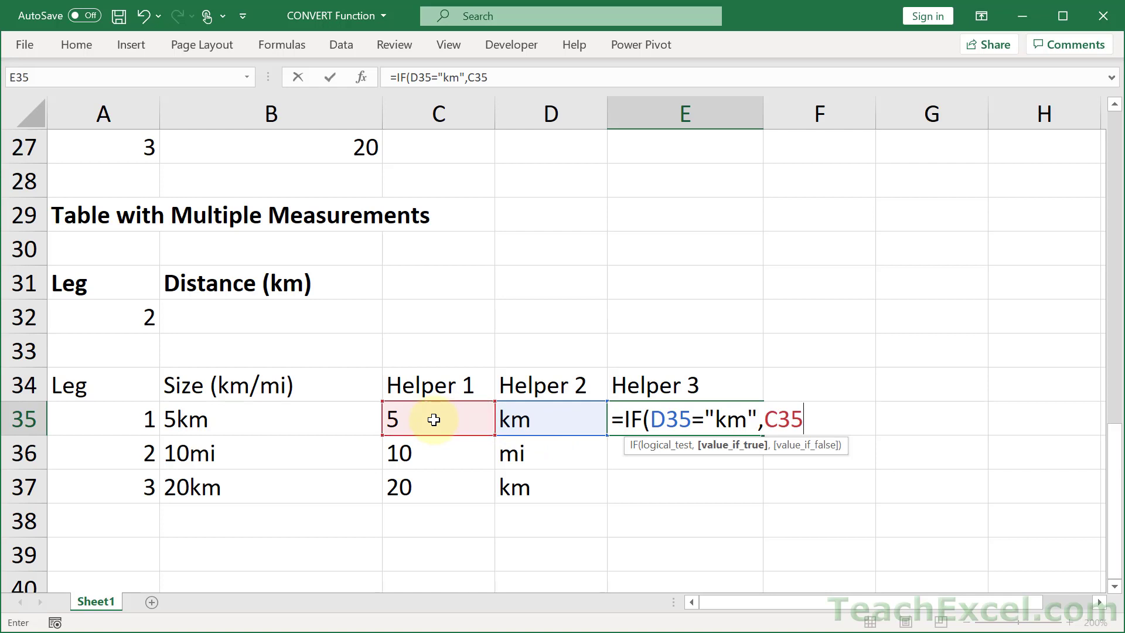
{"action": "type", "text": ","}
{"action": "type", "text": "conv"}
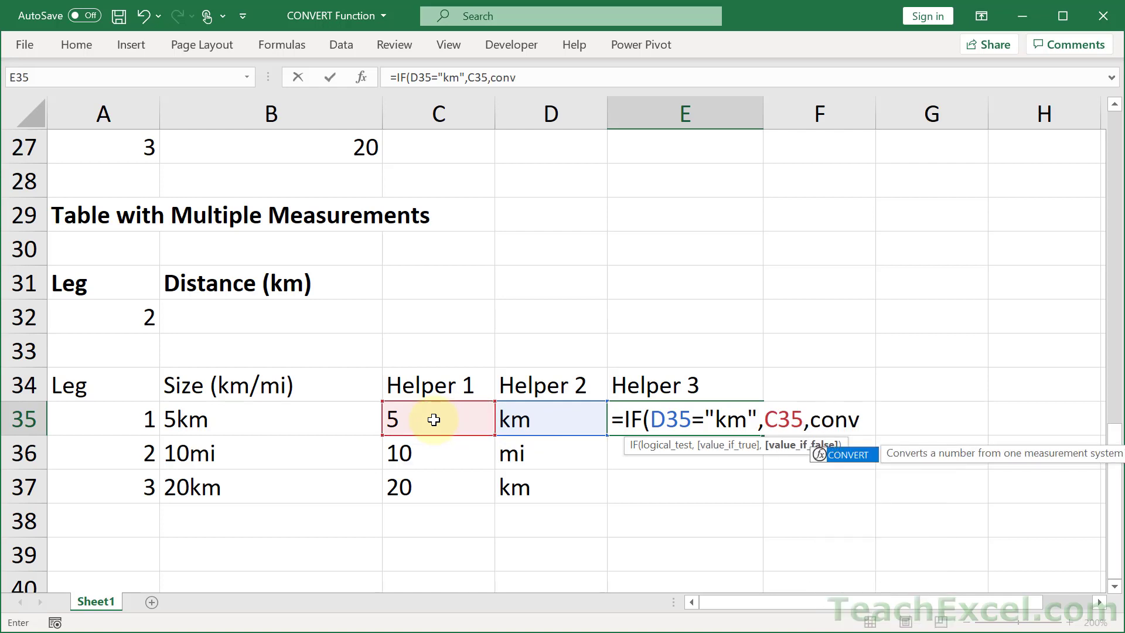
{"action": "key", "text": "Tab"}
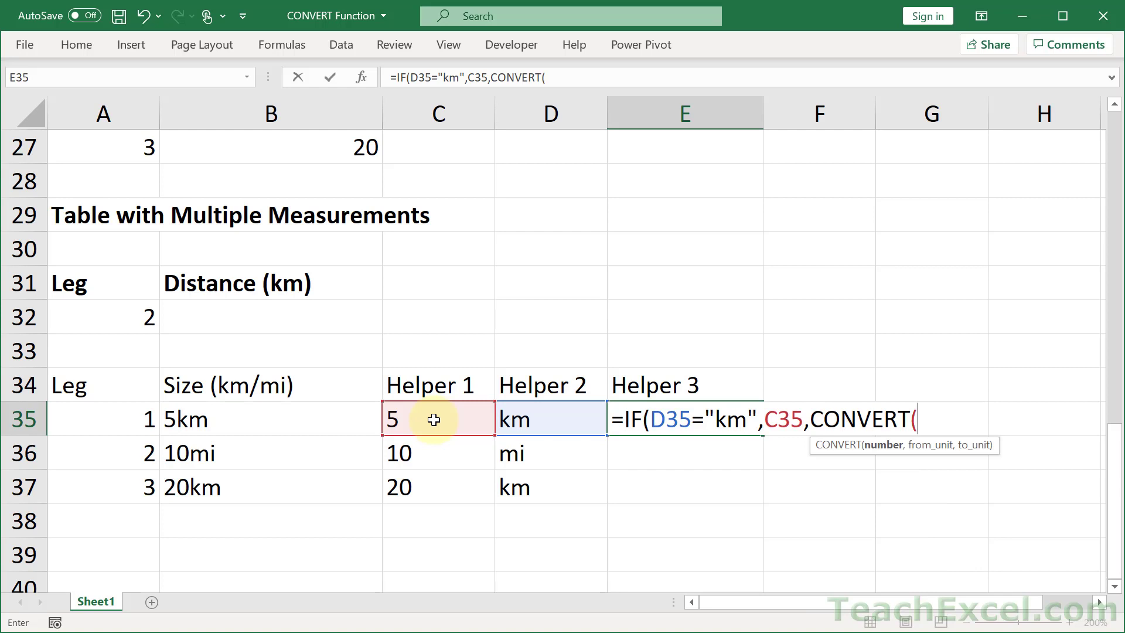
{"action": "left_click", "coordinate": [437, 420]}
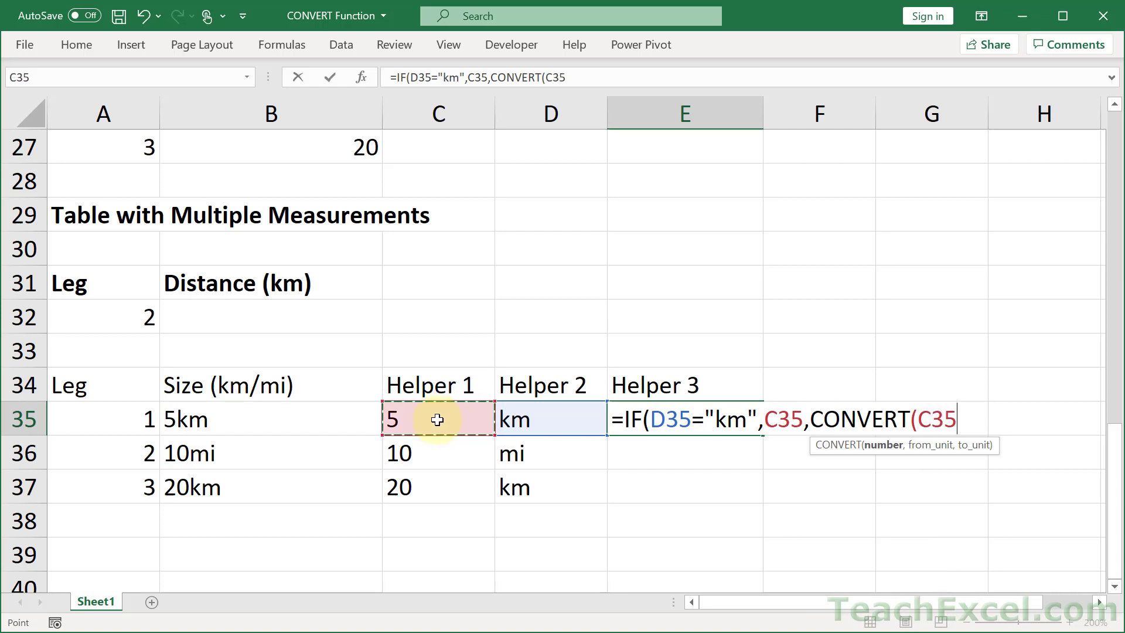
{"action": "type", "text": ",\""}
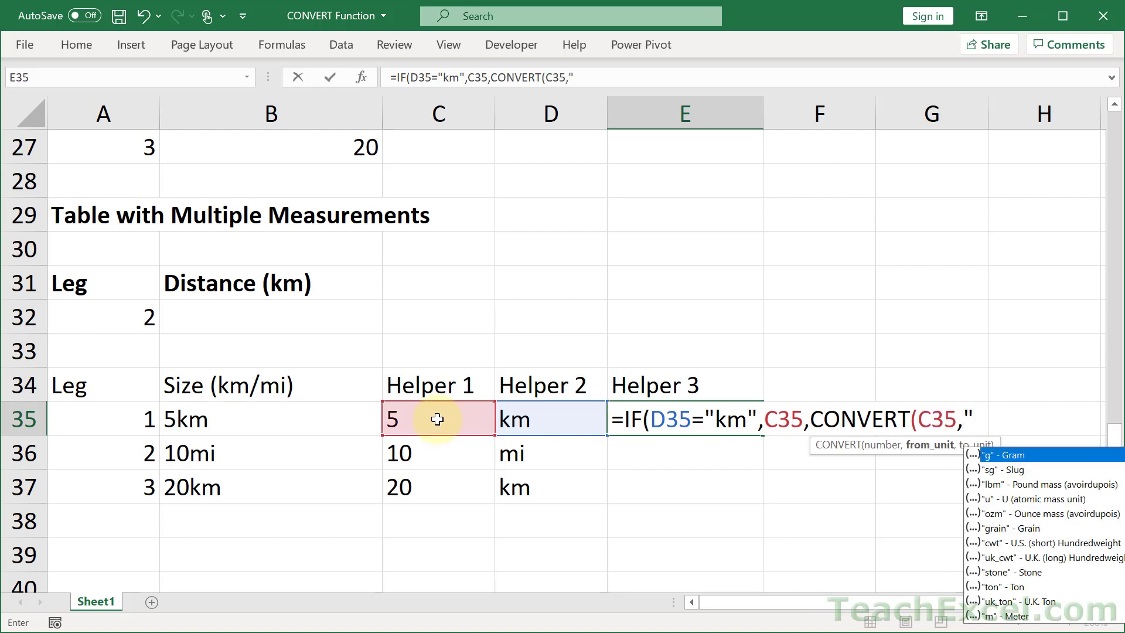
{"action": "type", "text": "mi\",\""}
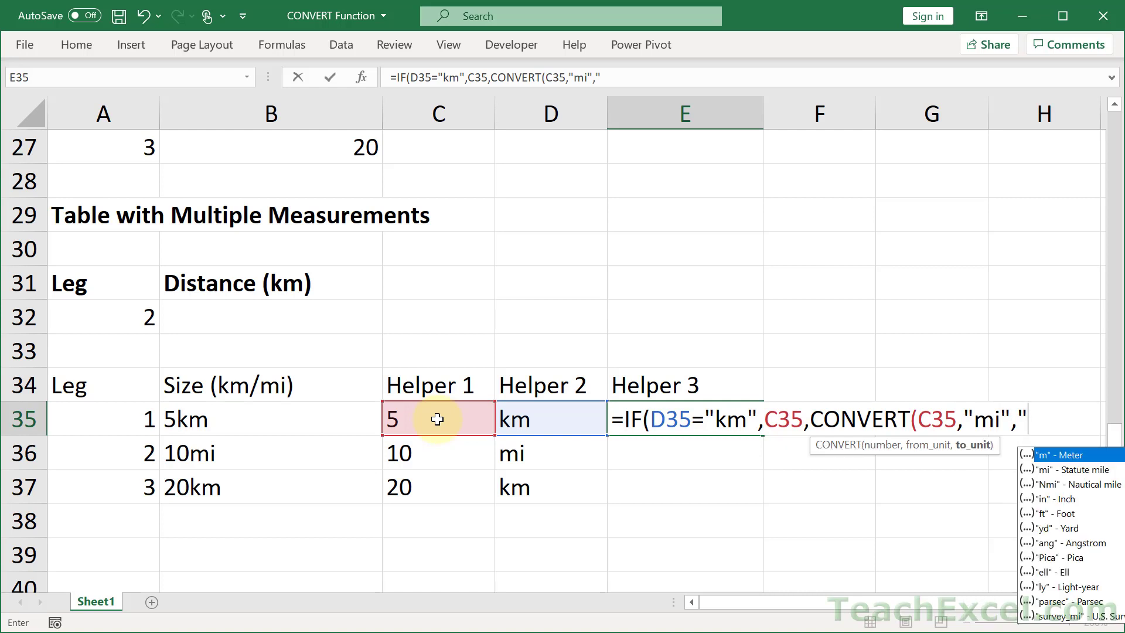
{"action": "type", "text": "km"}
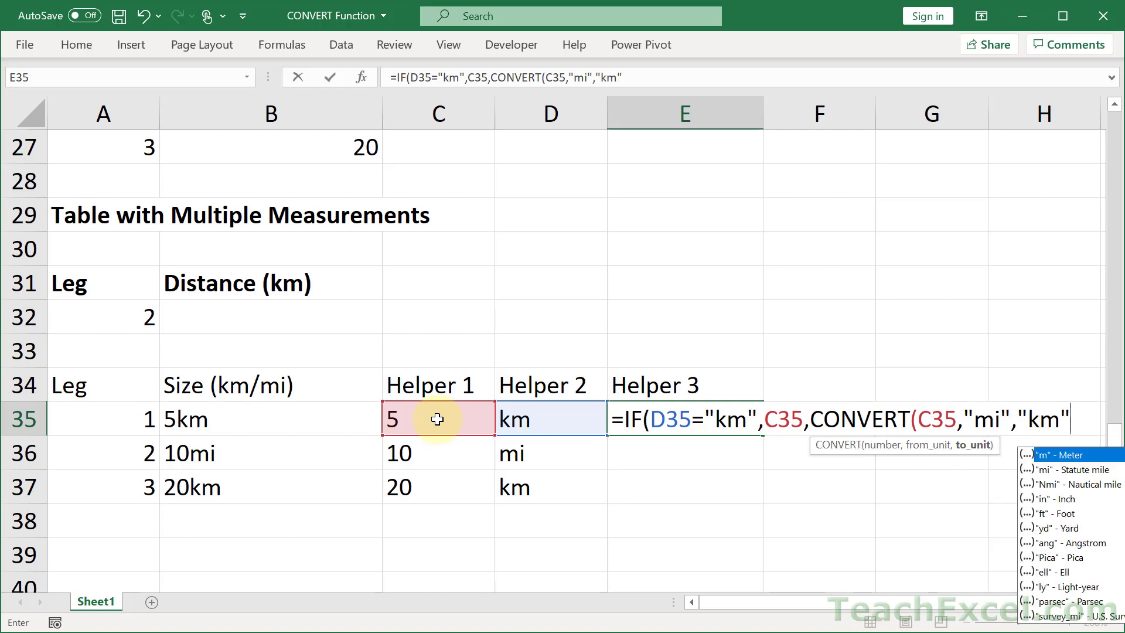
{"action": "type", "text": "\")"}
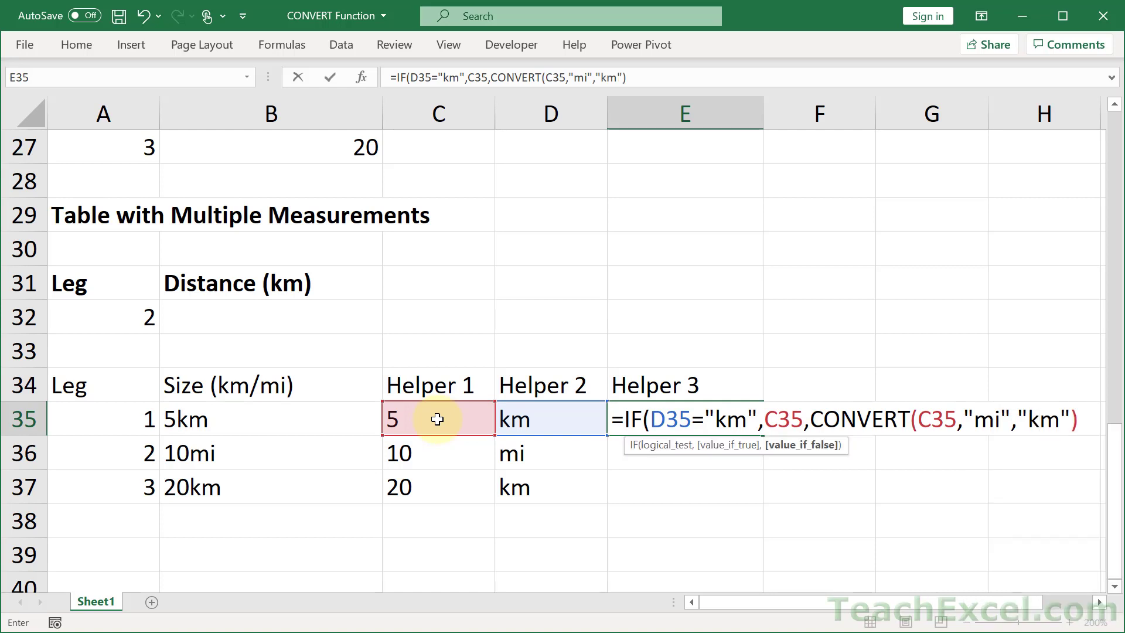
{"action": "type", "text": ")"}
{"action": "key", "text": "Return"}
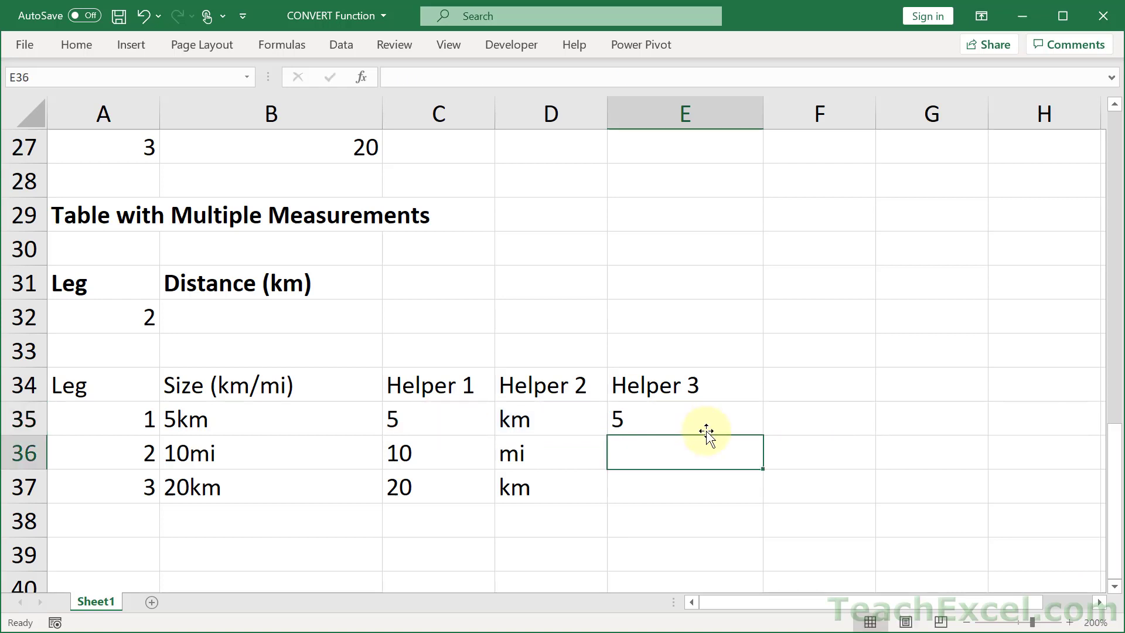
- Fill the IF/CONVERT formula down to E37 and inspect the converted mile value in E36
{"action": "left_click", "coordinate": [729, 422]}
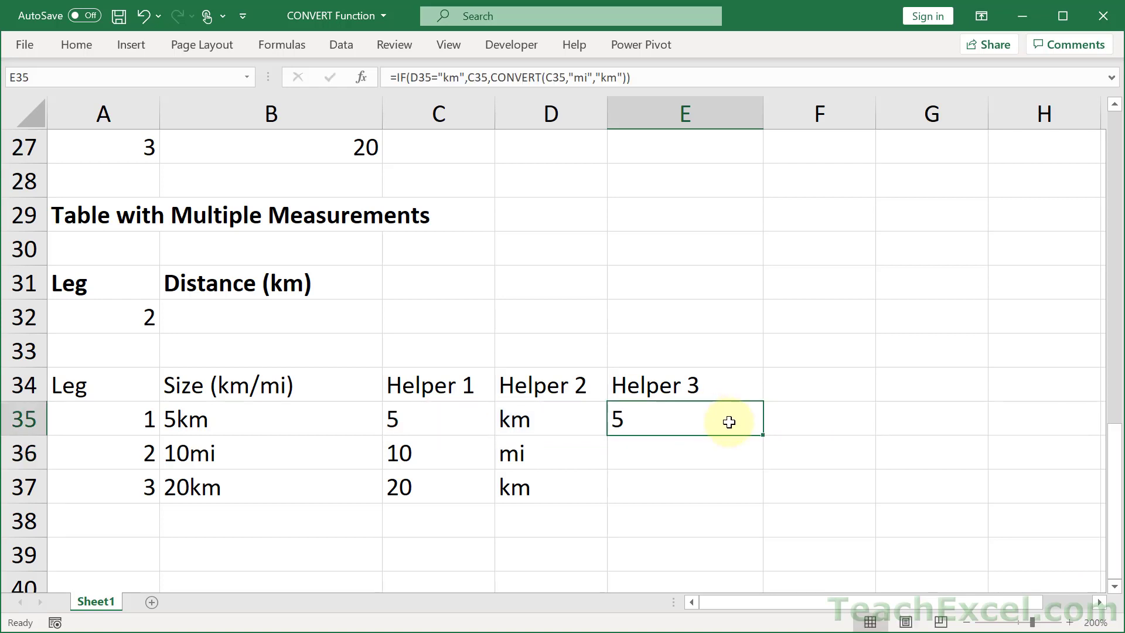
{"action": "double_click", "coordinate": [768, 433]}
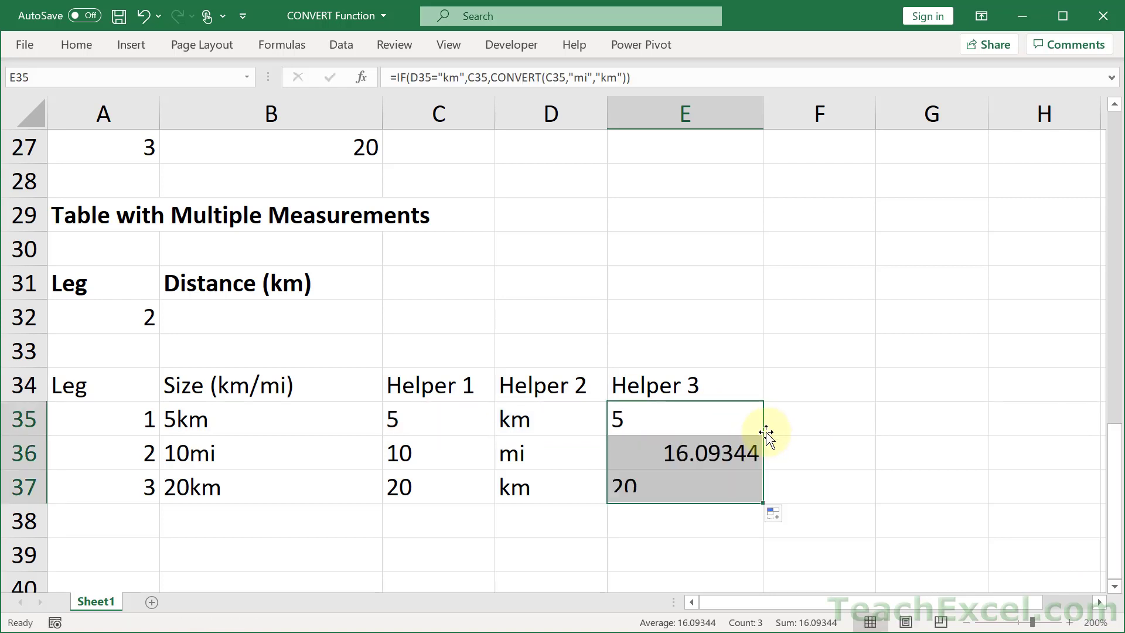
{"action": "left_click", "coordinate": [699, 461]}
{"action": "left_click", "coordinate": [670, 494]}
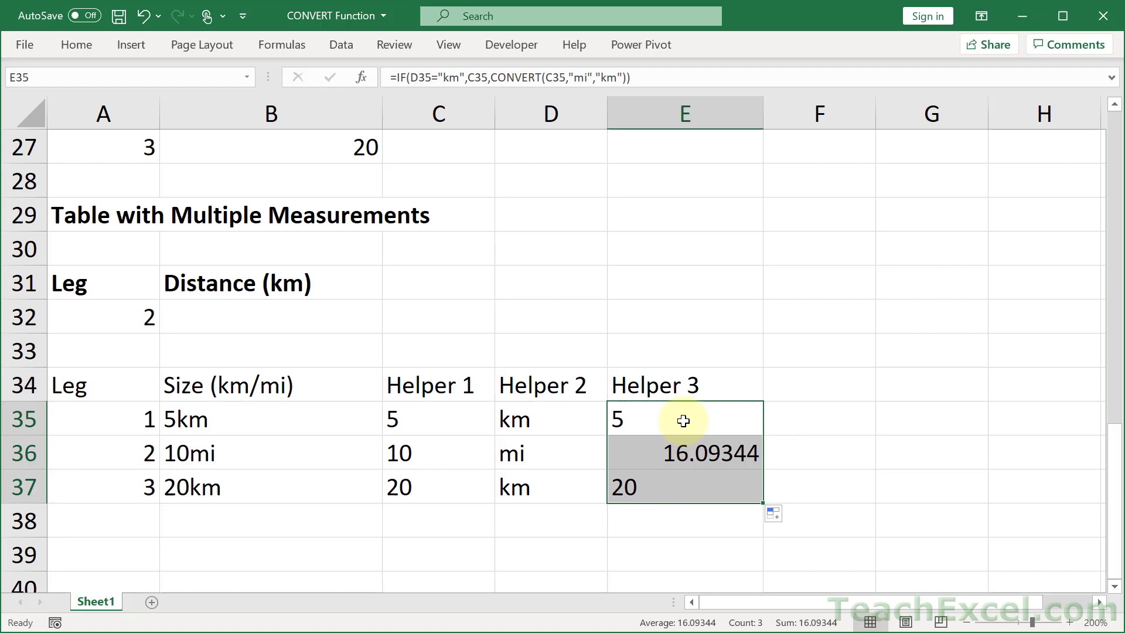
{"action": "left_click", "coordinate": [683, 420]}
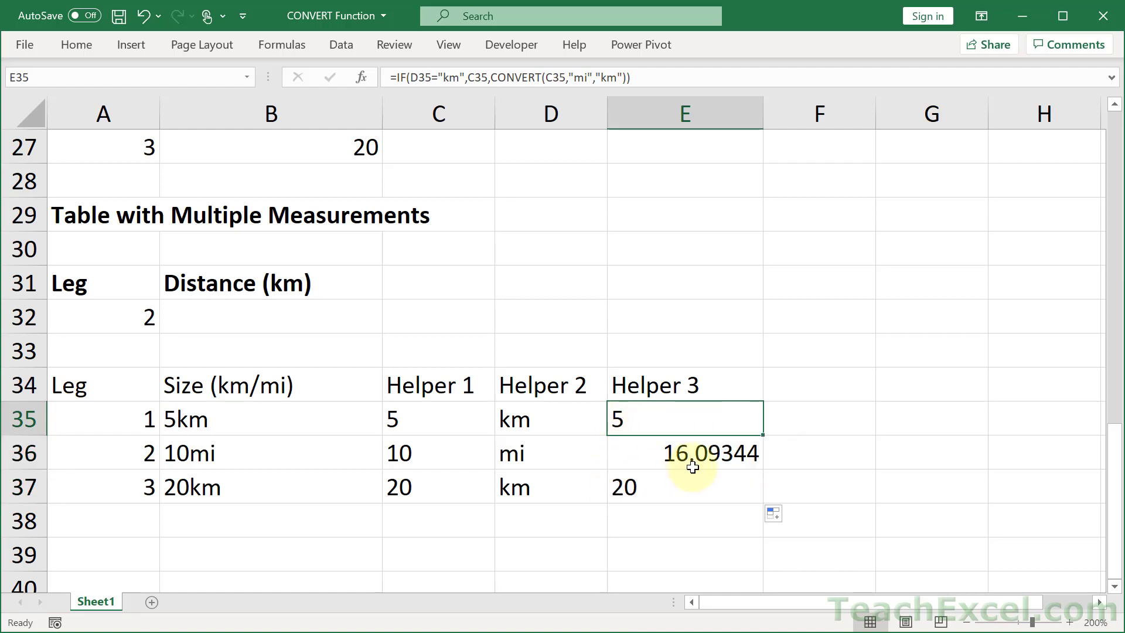
{"action": "left_click", "coordinate": [721, 452]}
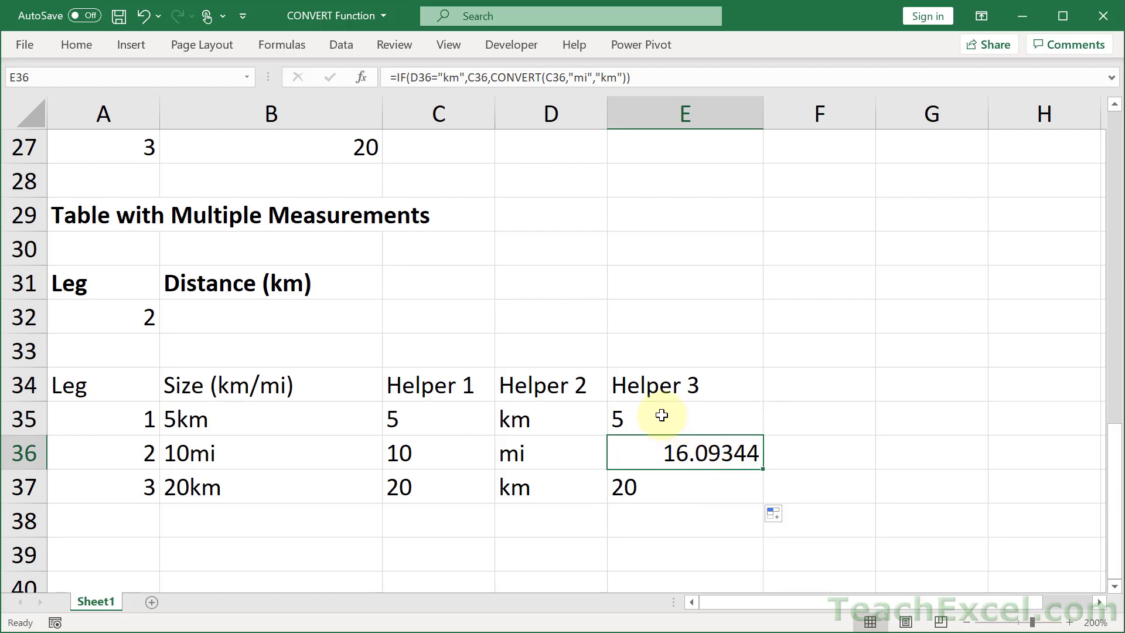
- Wrap E35's formula in NUMBERVALUE( … ) so it yields a true number
{"action": "double_click", "coordinate": [661, 414]}
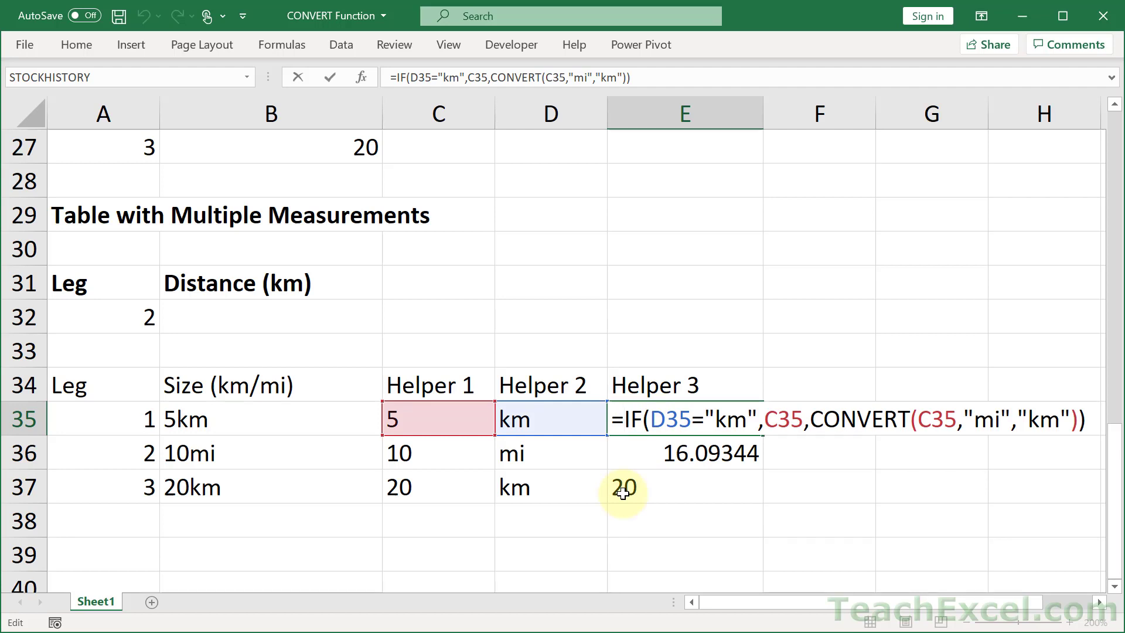
{"action": "key", "text": "Home"}
{"action": "key", "text": "Right"}
{"action": "type", "text": "number"}
{"action": "key", "text": "Tab"}
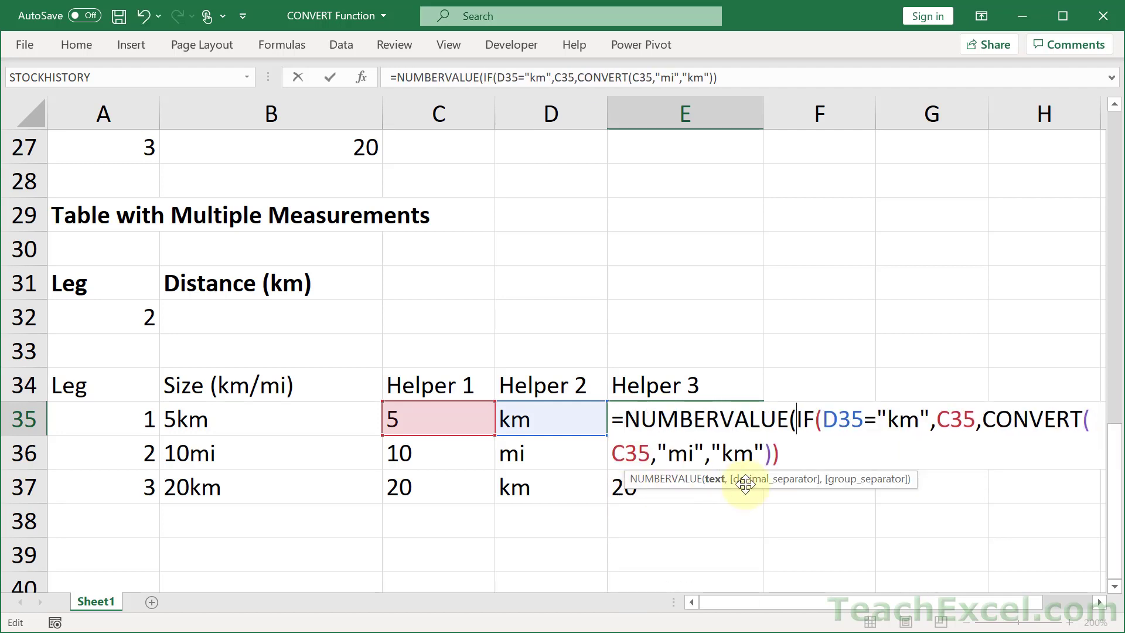
{"action": "left_click", "coordinate": [788, 455]}
{"action": "type", "text": ")"}
{"action": "key", "text": "Return"}
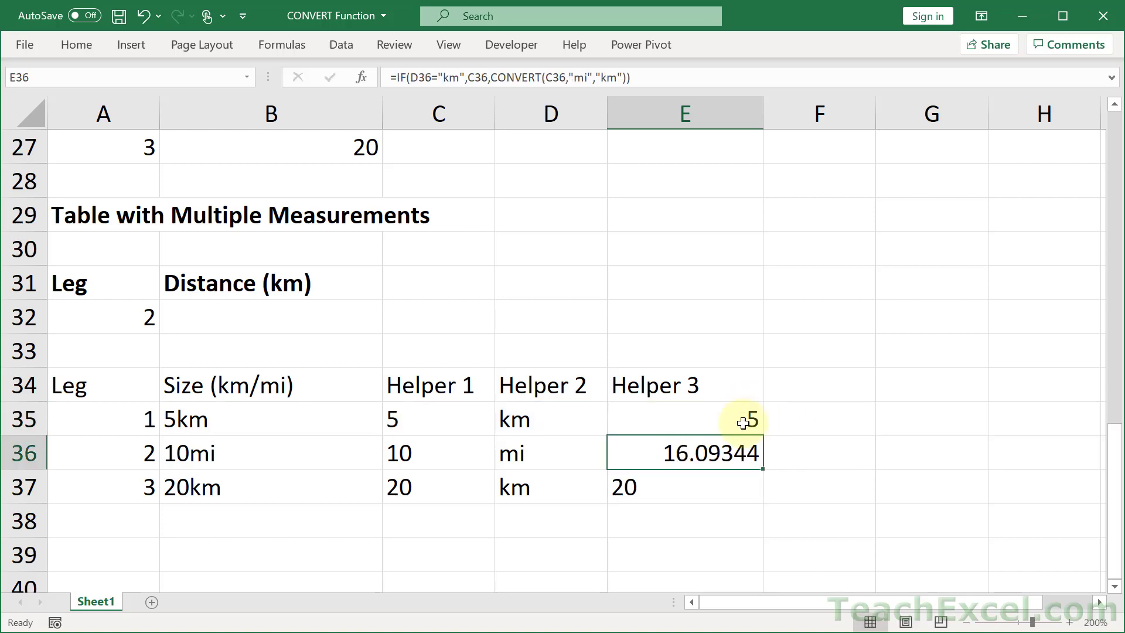
- Fill the NUMBERVALUE formula down to E37, giving 5, 16.09344 and 20
{"action": "left_click", "coordinate": [754, 431]}
{"action": "double_click", "coordinate": [761, 436]}
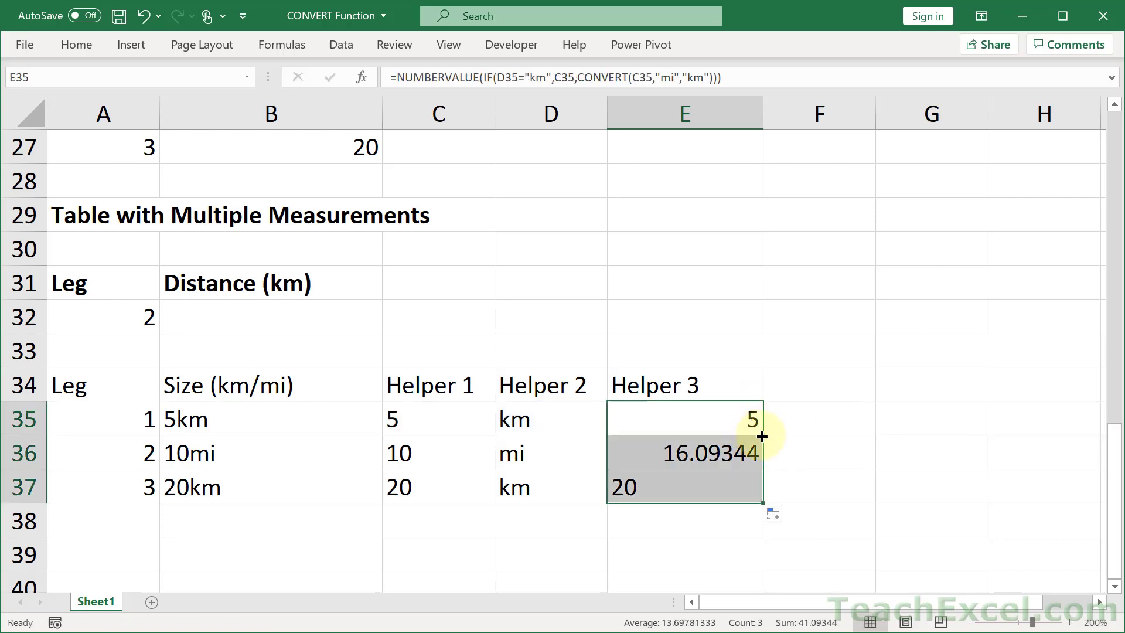
{"action": "left_click", "coordinate": [846, 403]}
{"action": "left_click", "coordinate": [715, 410]}
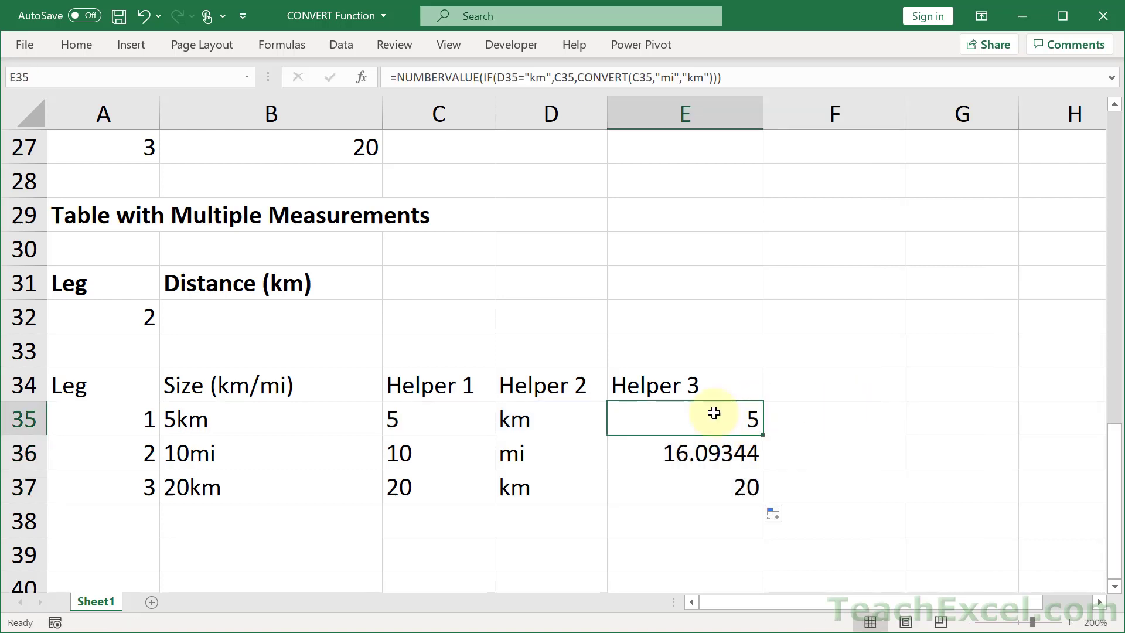
{"action": "left_click", "coordinate": [346, 318]}
- Enter =VLOOKUP(A32,A35:E37,5,false) in B32 to return 16.09 km for leg 2
{"action": "type", "text": "=vl"}
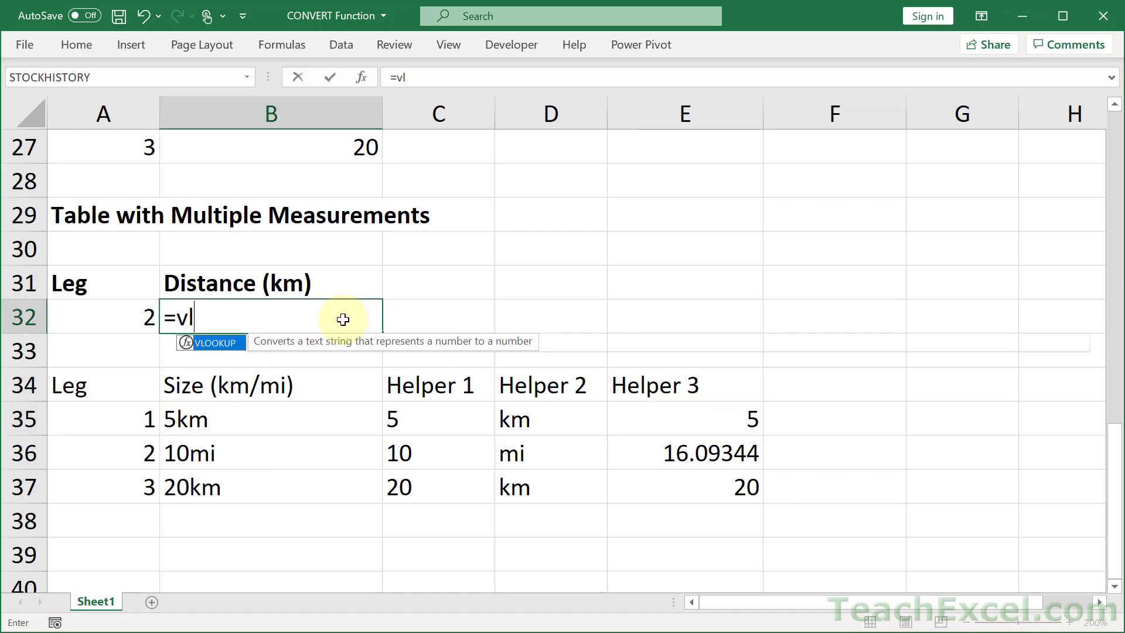
{"action": "key", "text": "Tab"}
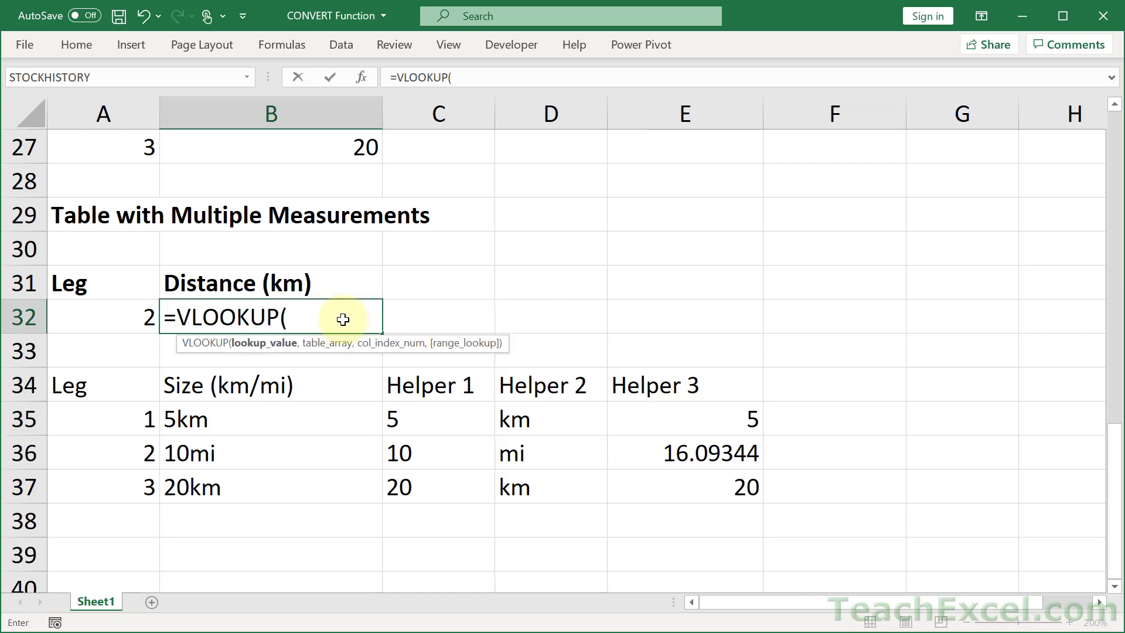
{"action": "left_click", "coordinate": [98, 314]}
{"action": "type", "text": ","}
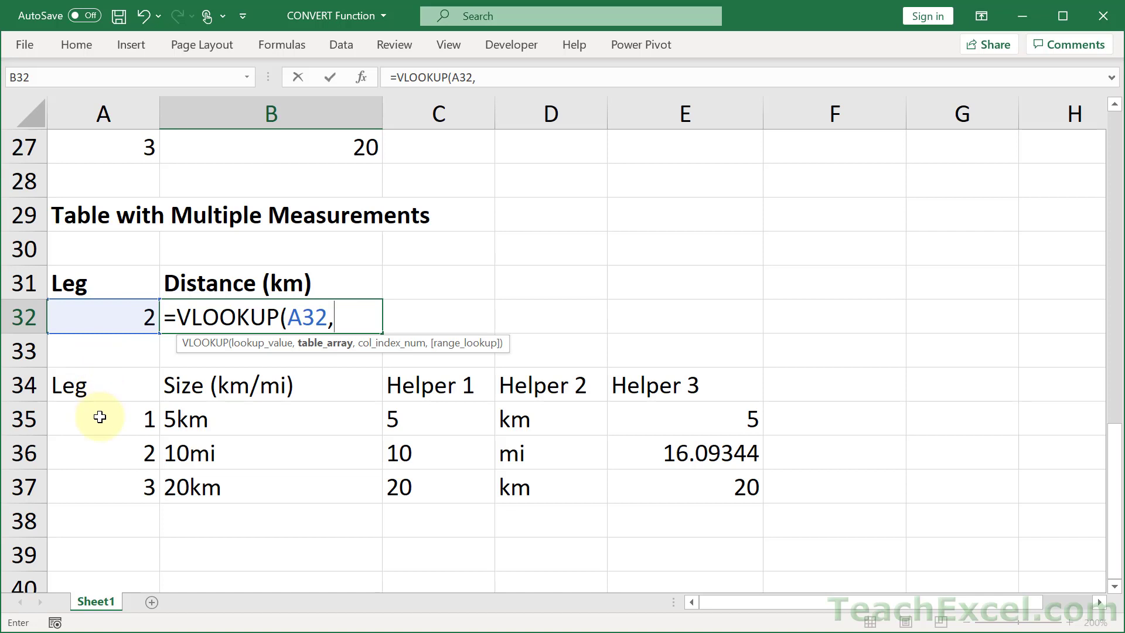
{"action": "left_click_drag", "start_coordinate": [100, 417], "coordinate": [718, 495]}
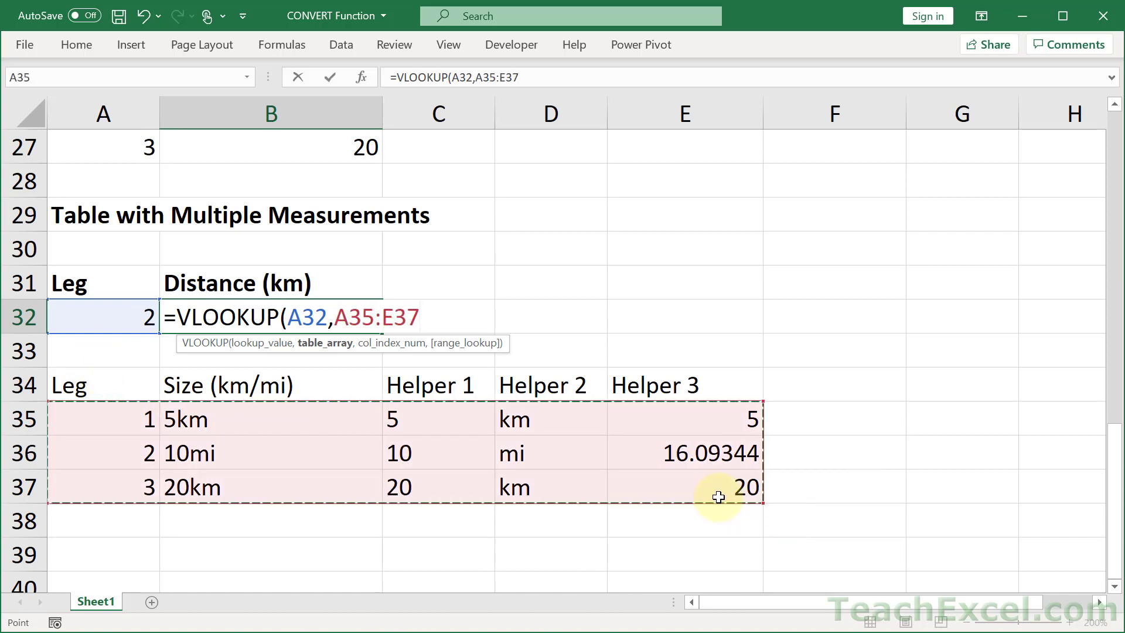
{"action": "type", "text": ","}
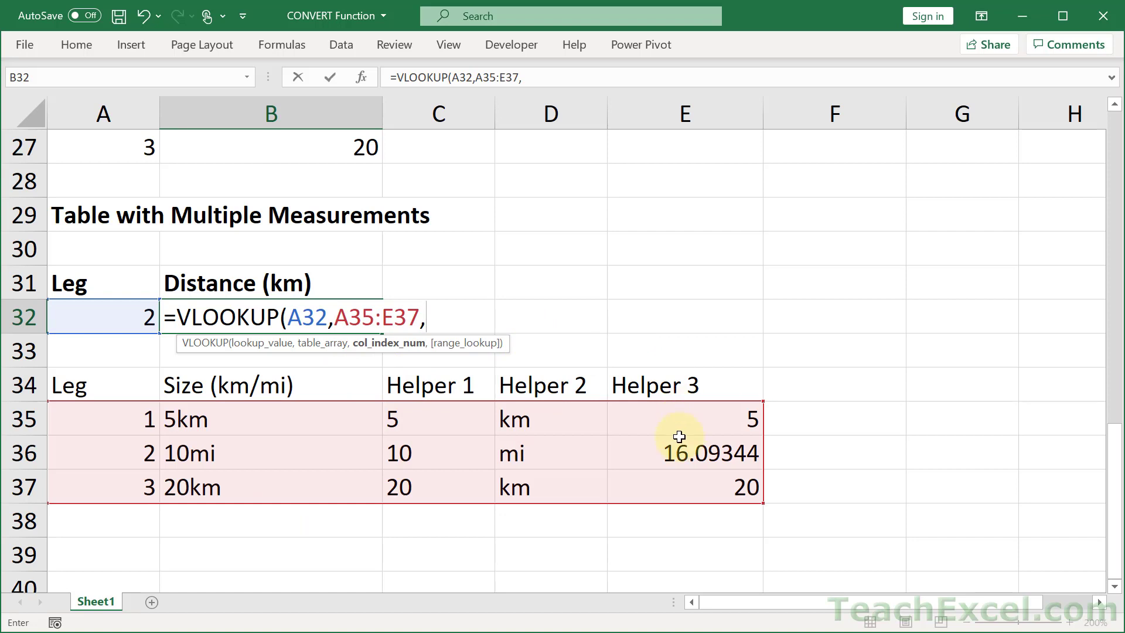
{"action": "type", "text": "5,false)"}
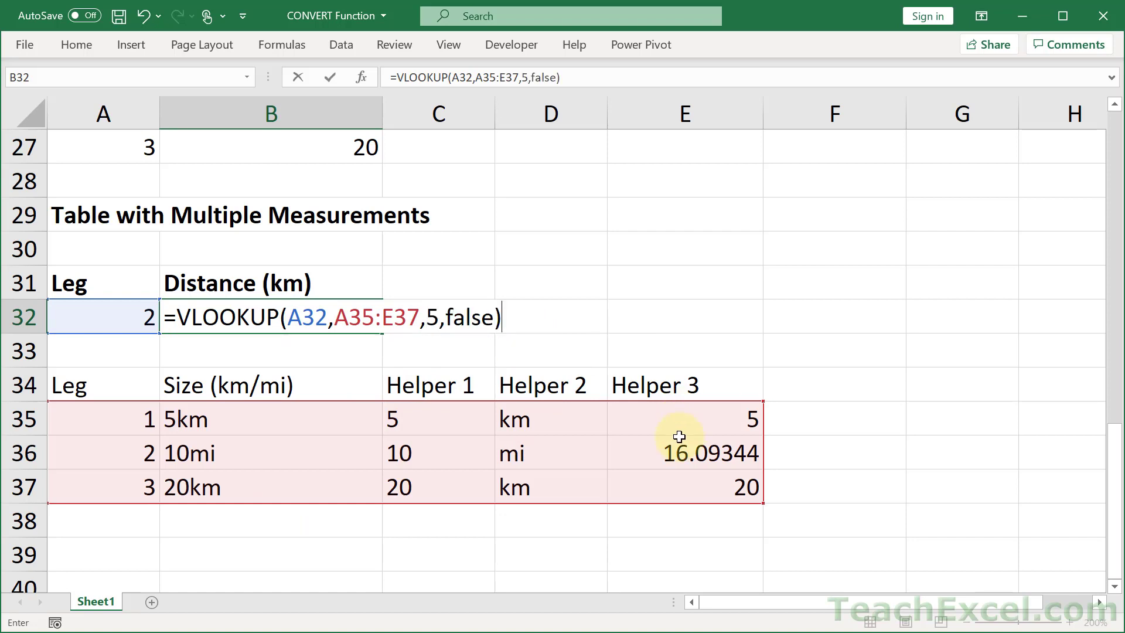
{"action": "key", "text": "Return"}
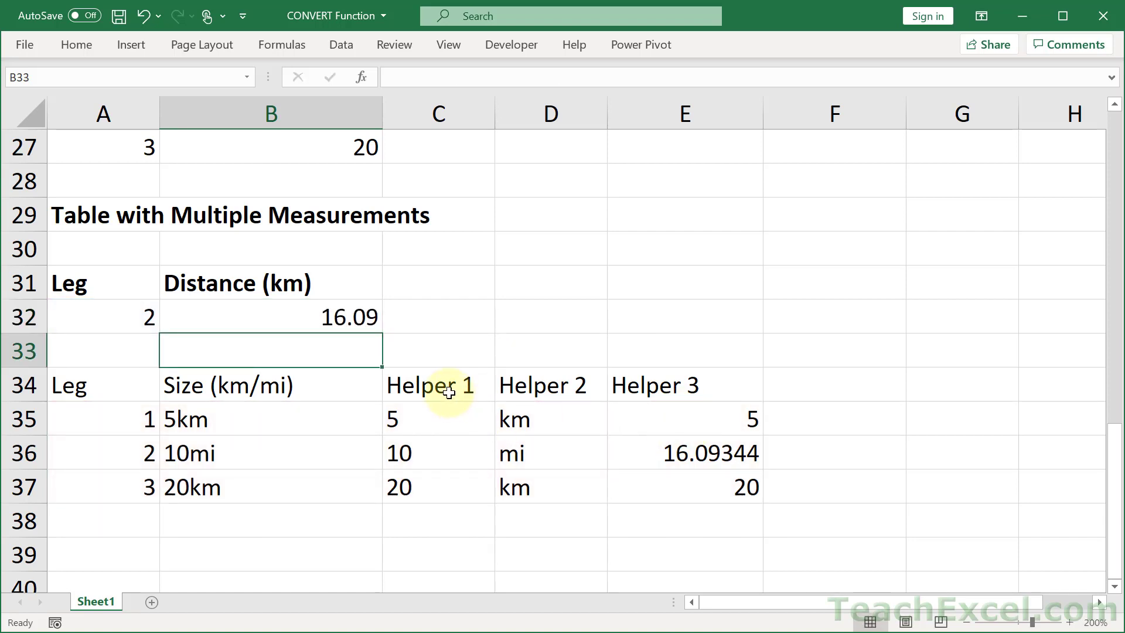
- Give the helper cells C34:E37 a white font colour so the area looks empty
{"action": "left_click_drag", "start_coordinate": [440, 384], "coordinate": [687, 485]}
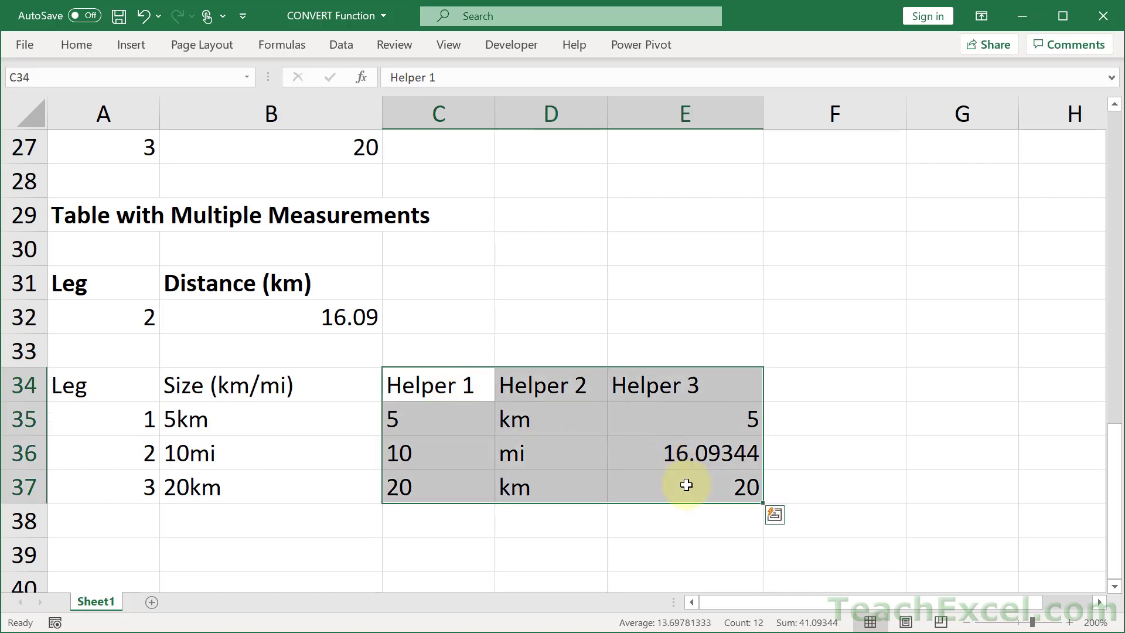
{"action": "left_click", "coordinate": [78, 46]}
{"action": "left_click", "coordinate": [264, 105]}
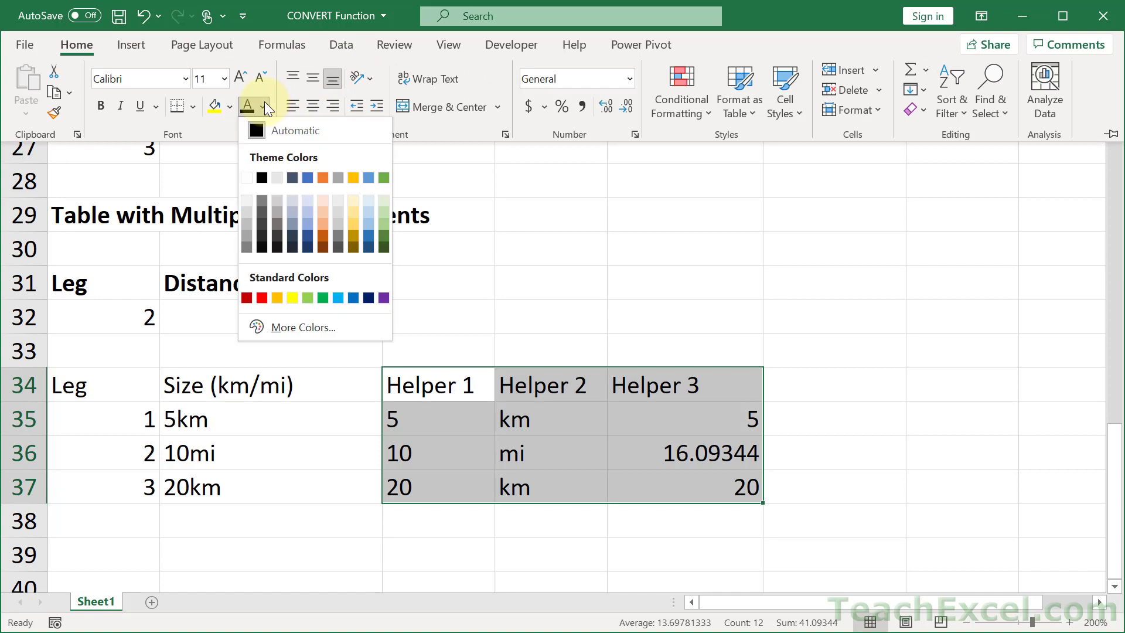
{"action": "left_click", "coordinate": [252, 178]}
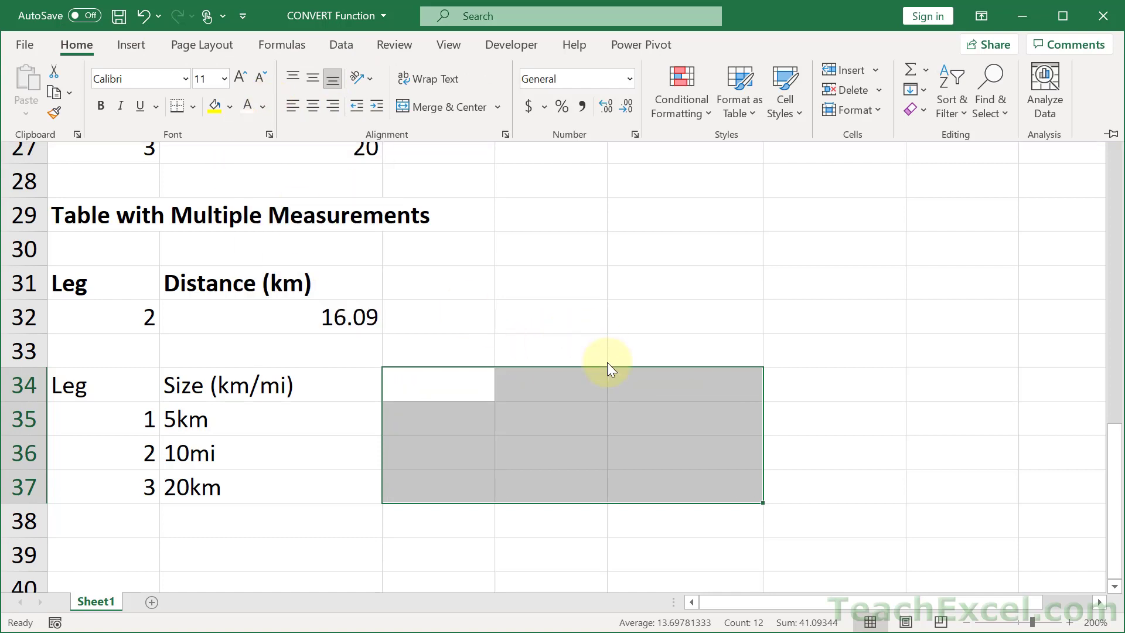
{"action": "left_click", "coordinate": [665, 372]}
{"action": "left_click", "coordinate": [682, 359]}
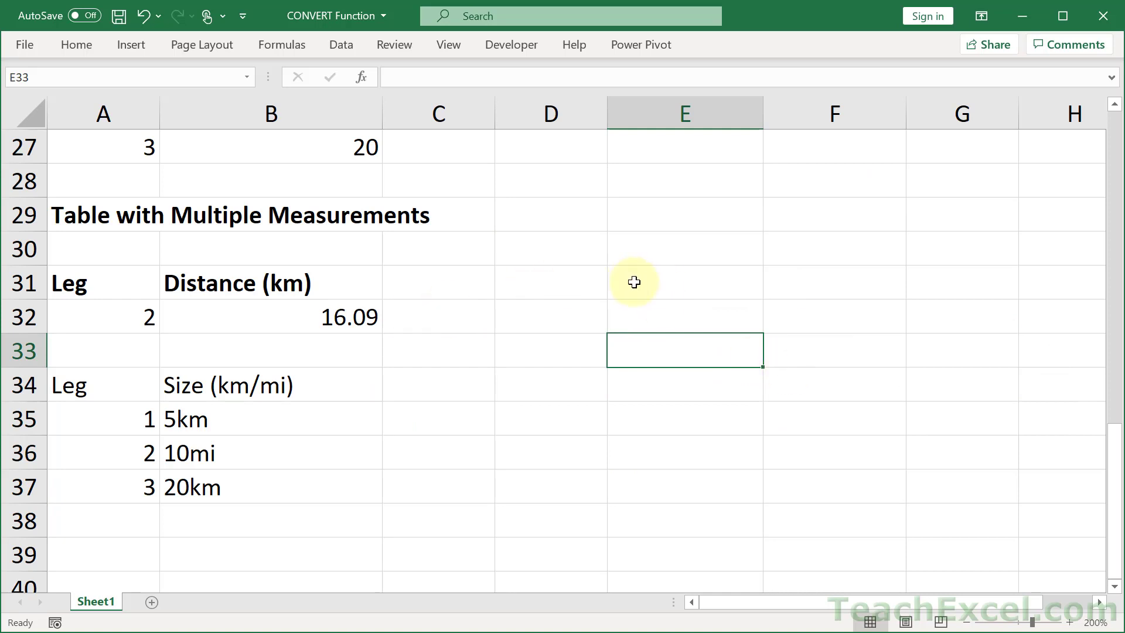
{"action": "left_click", "coordinate": [650, 304]}
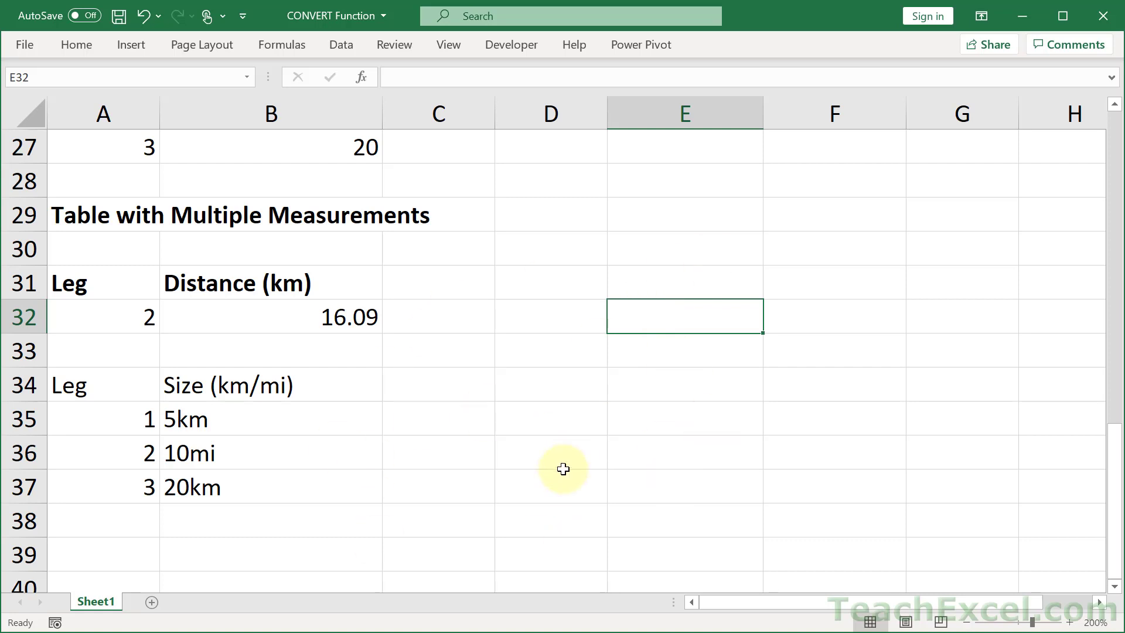
- Review B32's VLOOKUP, undo the white helper font, and display E35's NUMBERVALUE formula
{"action": "left_click", "coordinate": [265, 477]}
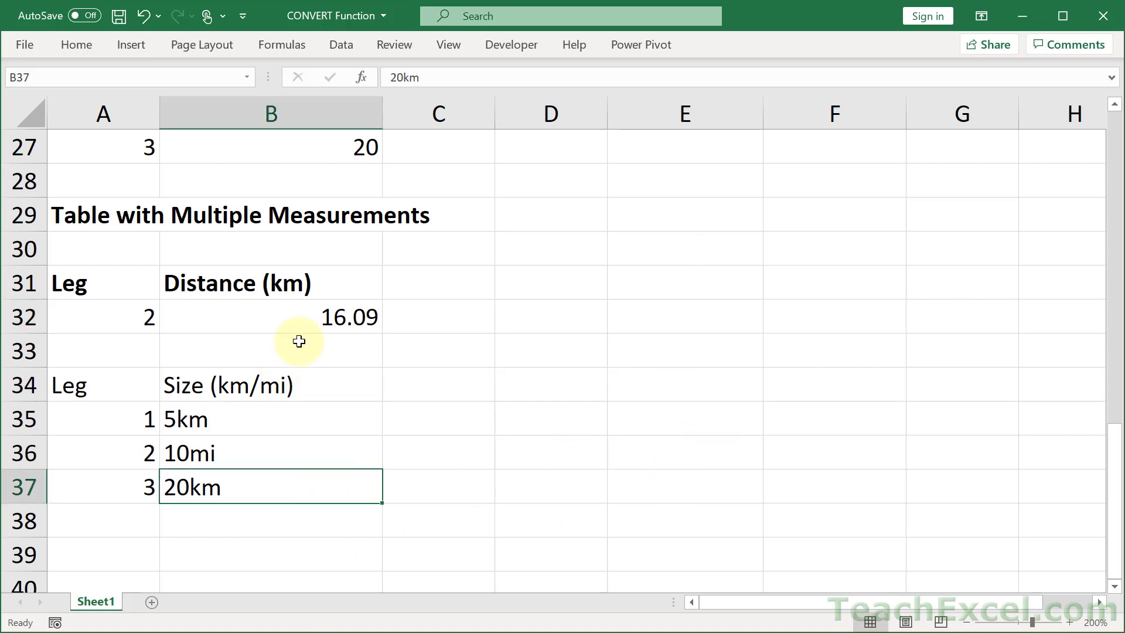
{"action": "left_click", "coordinate": [300, 322]}
{"action": "double_click", "coordinate": [300, 322]}
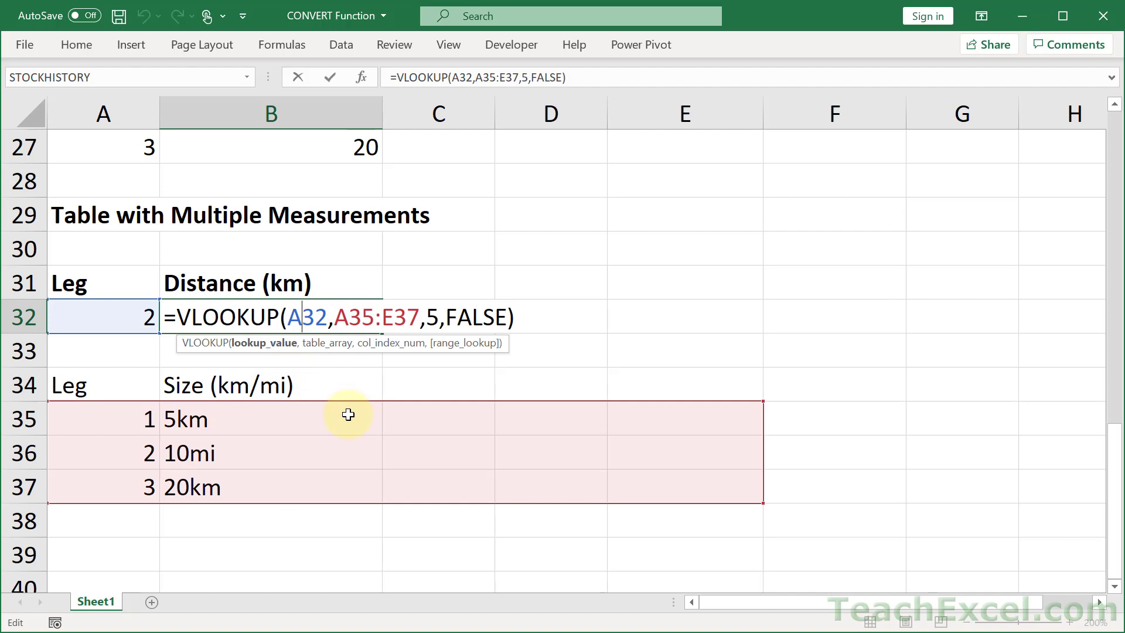
{"action": "key", "text": "Escape"}
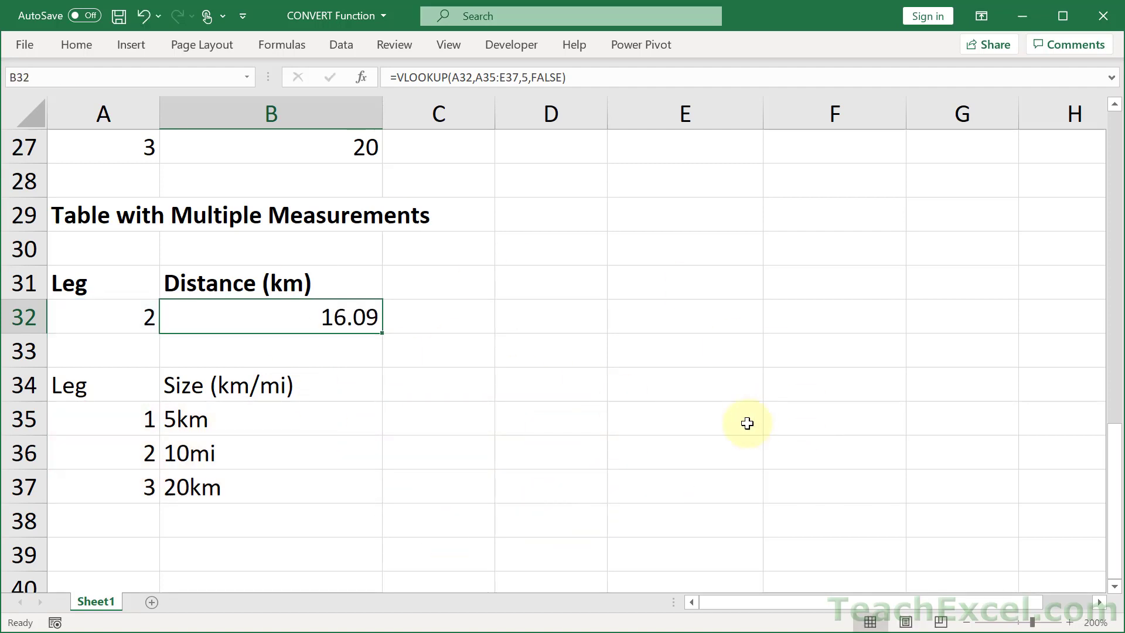
{"action": "key", "text": "ctrl+z"}
{"action": "left_click", "coordinate": [559, 384]}
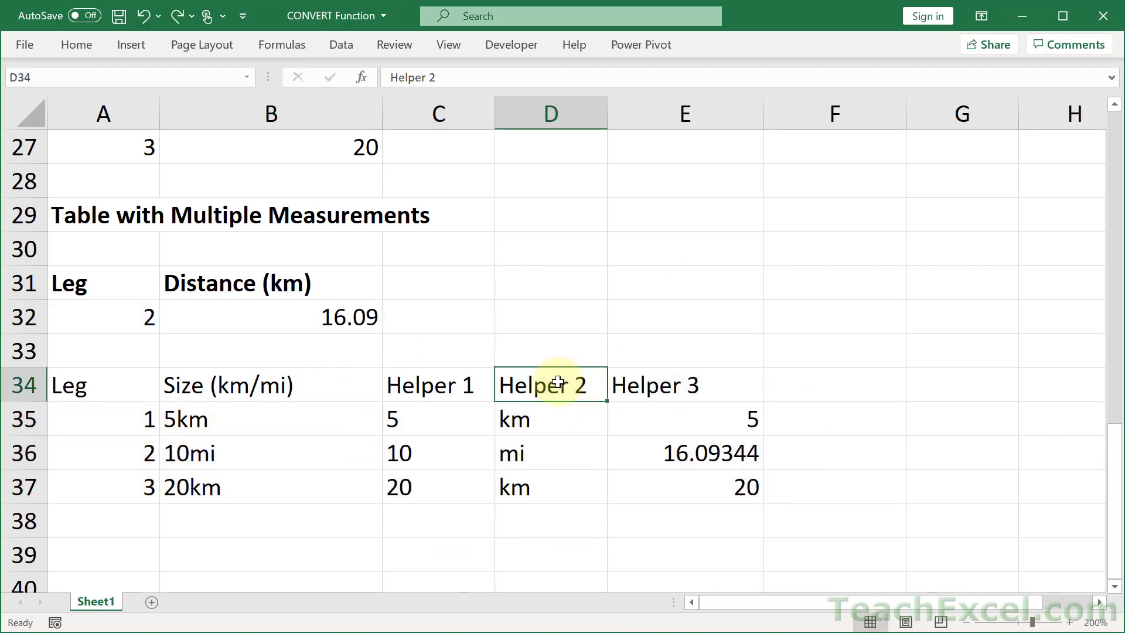
{"action": "double_click", "coordinate": [703, 425]}
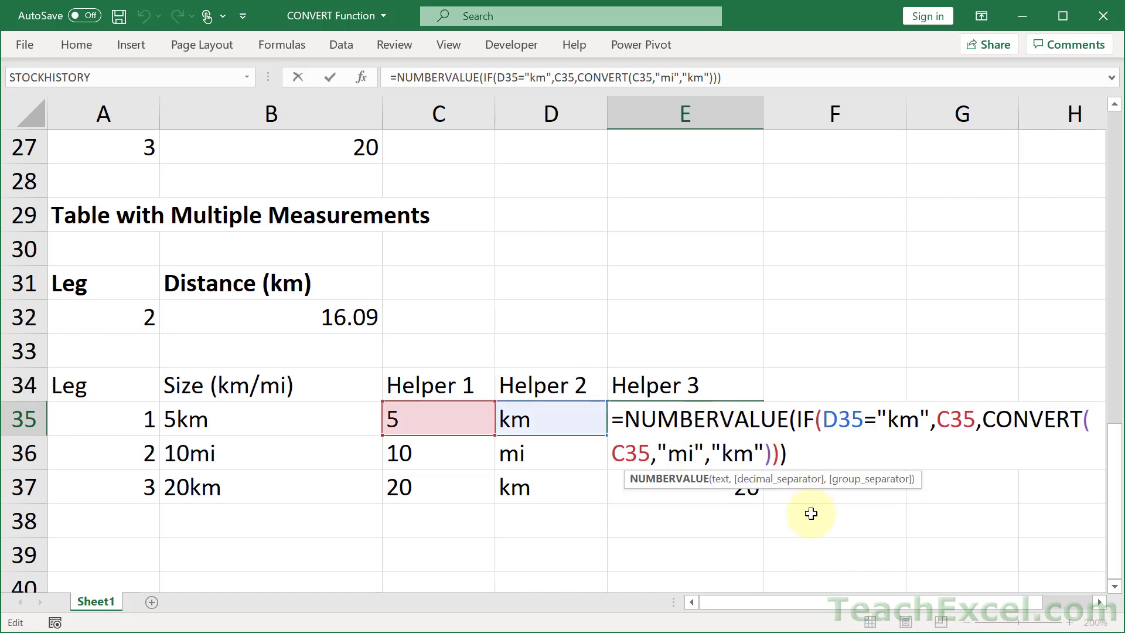